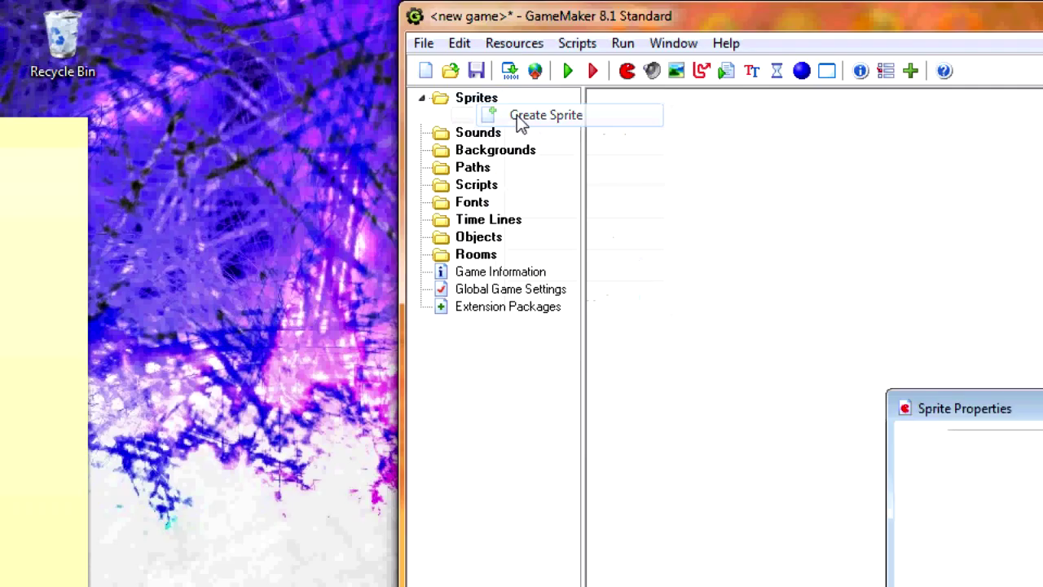
Create a sprite named spr_box and open its new blank image for editing.
{"action": "left_click", "coordinate": [526, 117]}
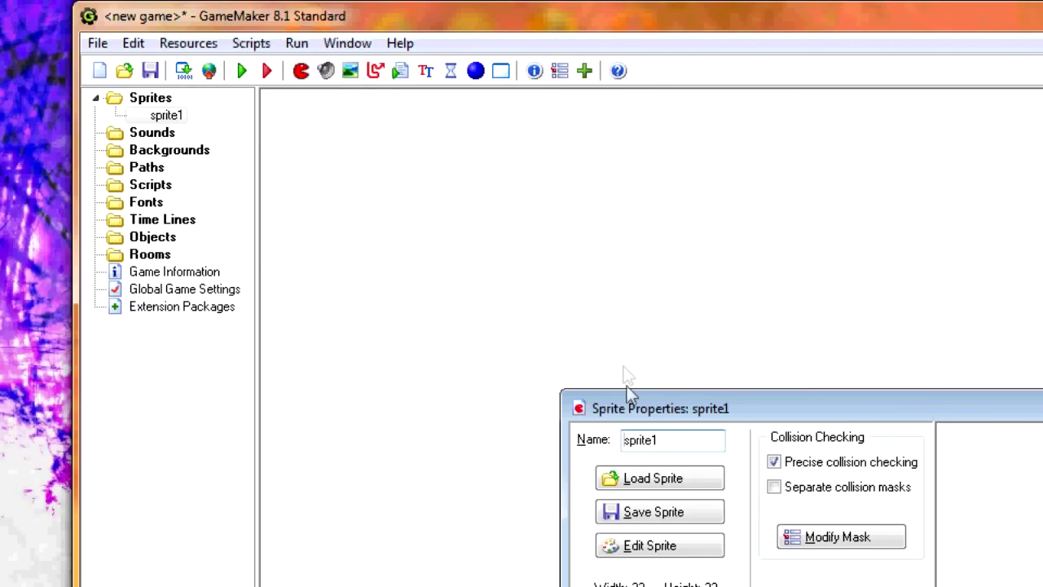
{"action": "type", "text": "spr_box"}
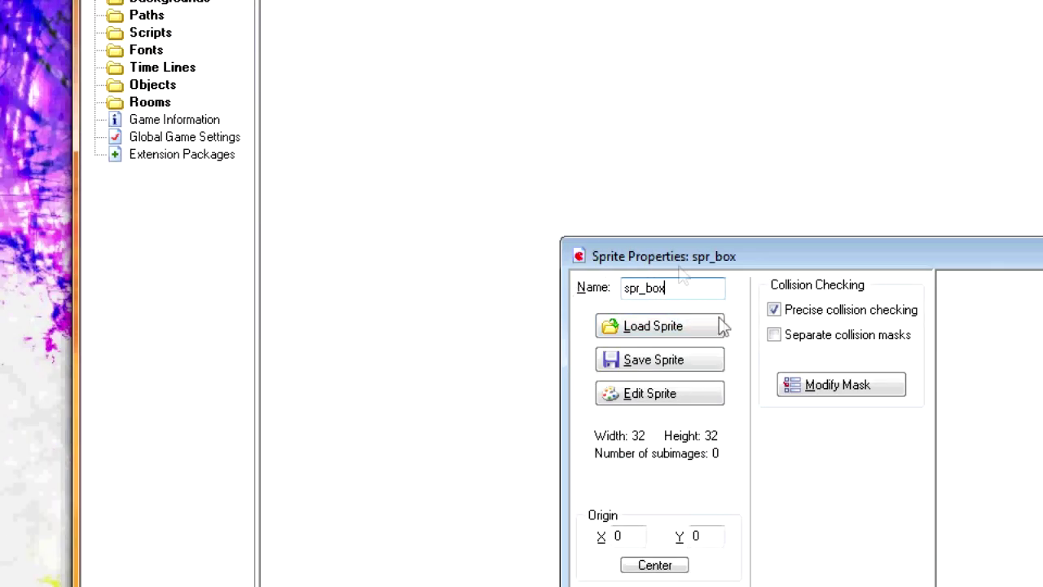
{"action": "left_click", "coordinate": [683, 397]}
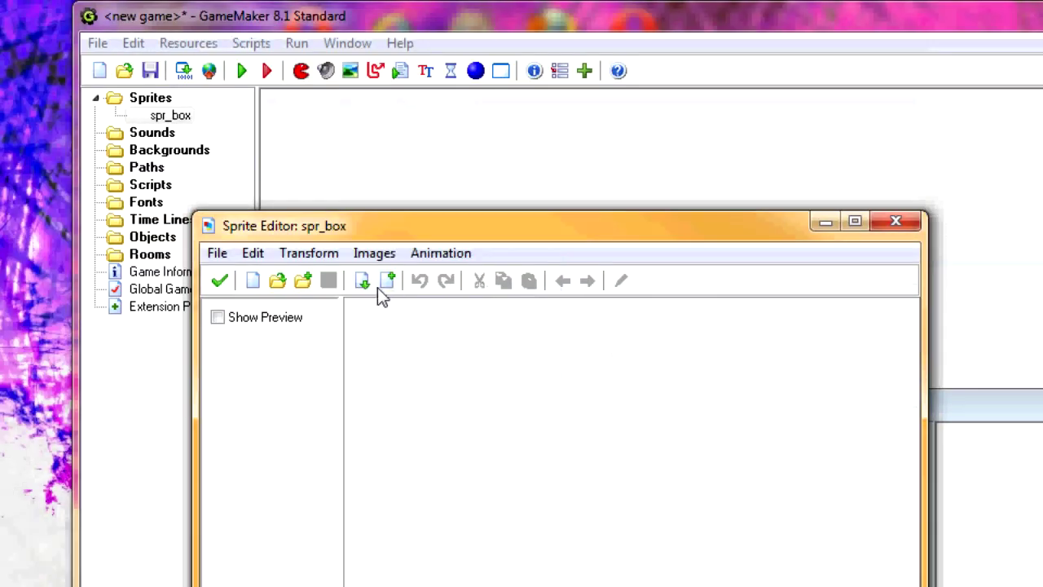
{"action": "left_click", "coordinate": [386, 124]}
{"action": "double_click", "coordinate": [391, 157]}
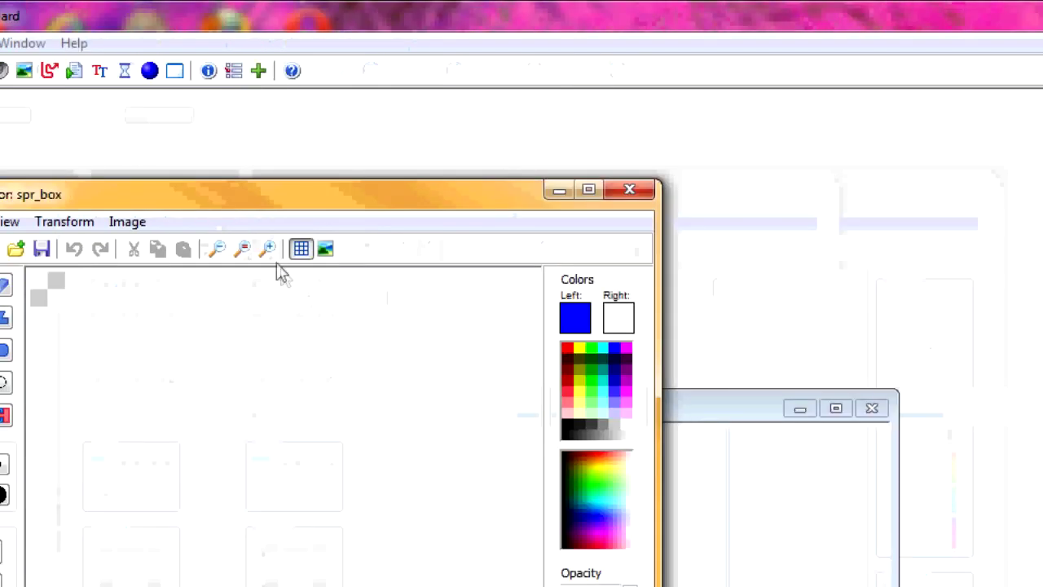
Fill the entire blank sprite image with solid blue using the fill tool.
{"action": "left_click", "coordinate": [593, 248]}
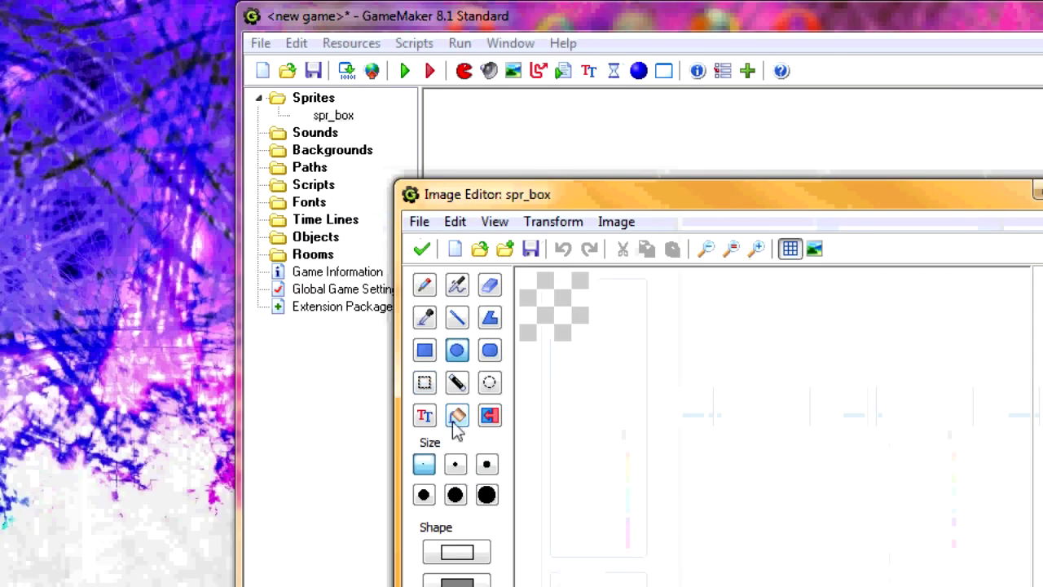
{"action": "left_click", "coordinate": [455, 418]}
{"action": "left_click", "coordinate": [531, 334]}
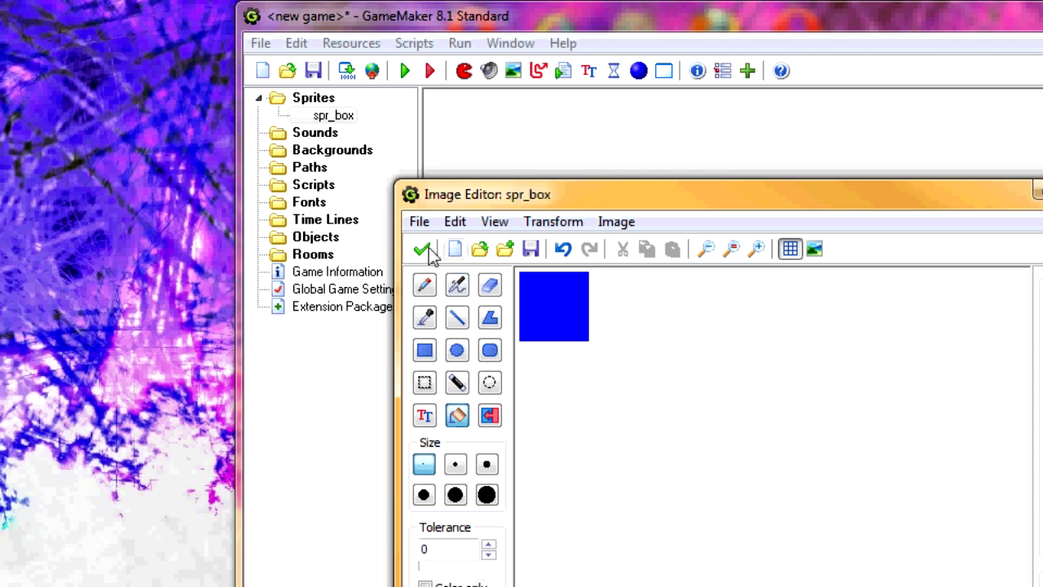
Set the canvas resize dimensions to 48 by 48 pixels with the aspect ratio kept.
{"action": "left_click", "coordinate": [757, 248]}
{"action": "left_click", "coordinate": [553, 222]}
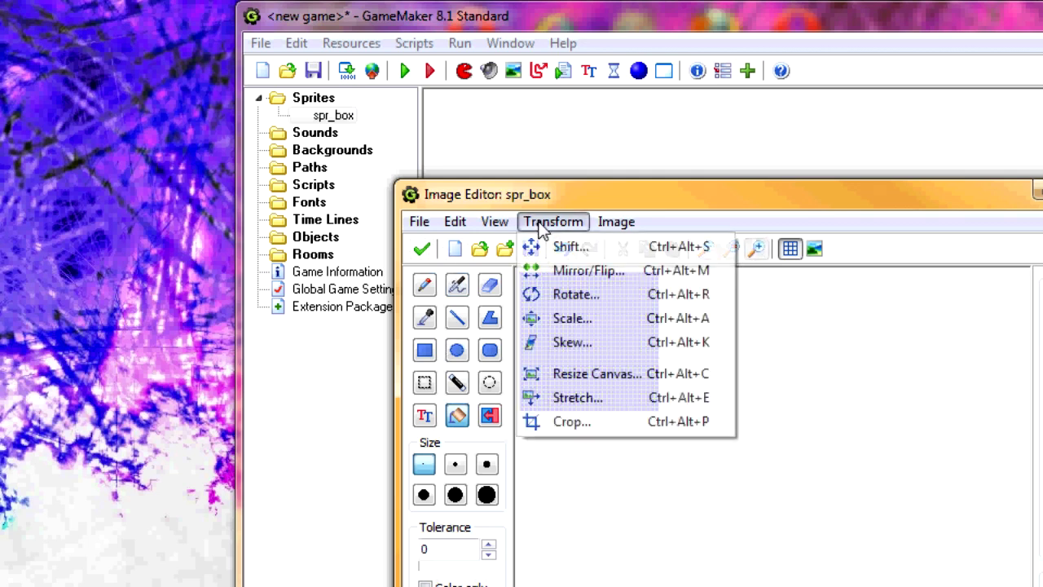
{"action": "left_click", "coordinate": [579, 377]}
{"action": "left_click_drag", "start_coordinate": [475, 415], "coordinate": [550, 448]}
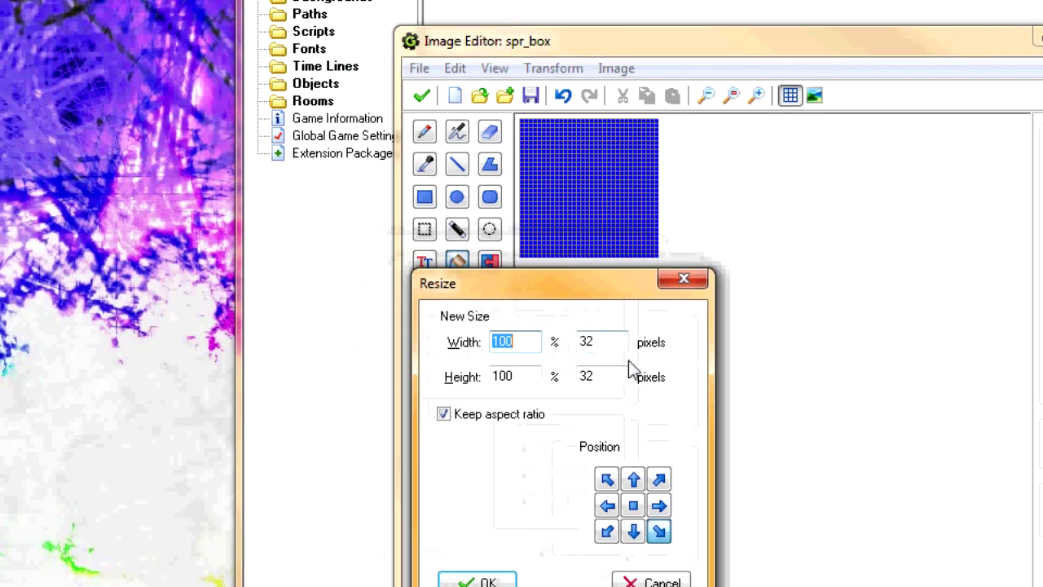
{"action": "double_click", "coordinate": [593, 341]}
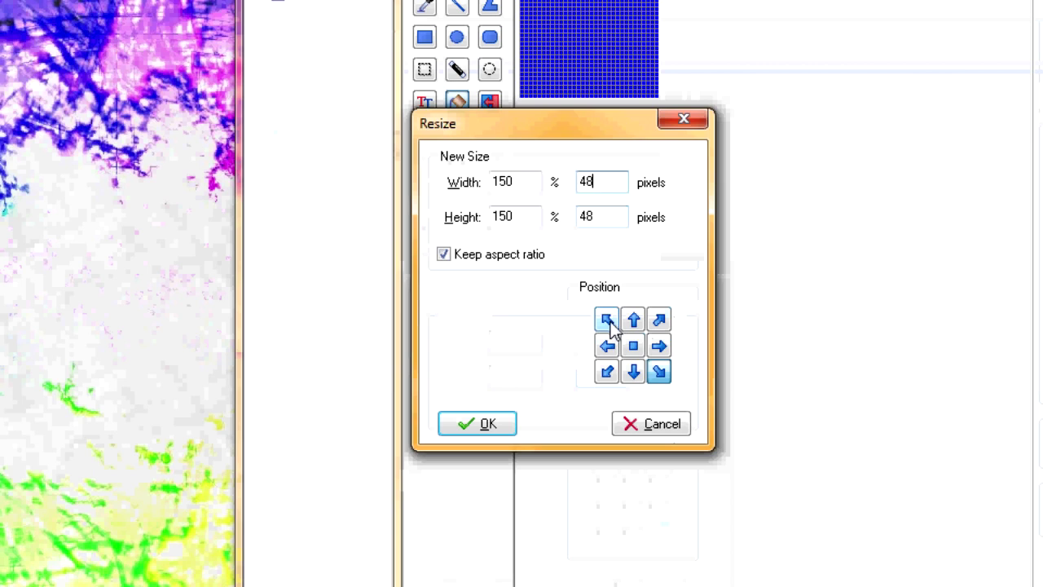
Anchor the existing blue image to the lower-right corner of the enlarged canvas and apply the resize.
{"action": "left_click", "coordinate": [613, 373]}
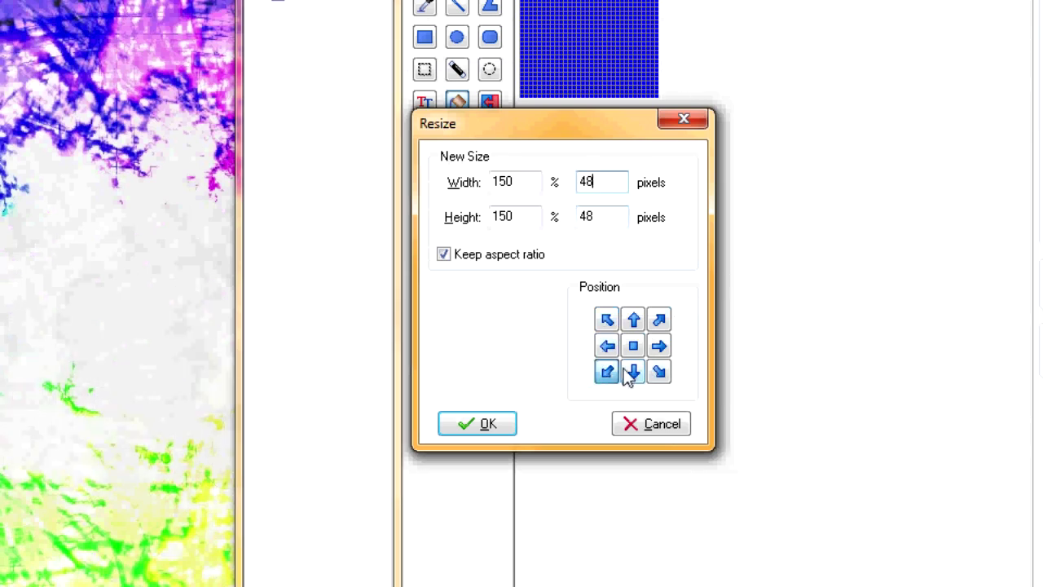
{"action": "left_click", "coordinate": [606, 348]}
{"action": "left_click", "coordinate": [612, 318]}
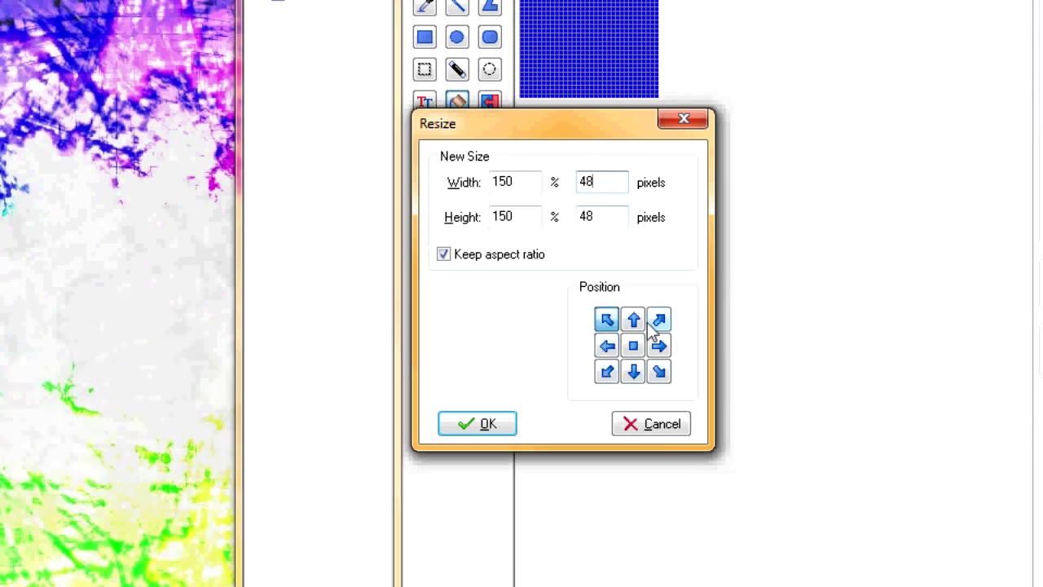
{"action": "left_click", "coordinate": [655, 324]}
{"action": "left_click", "coordinate": [660, 345]}
{"action": "left_click", "coordinate": [609, 375]}
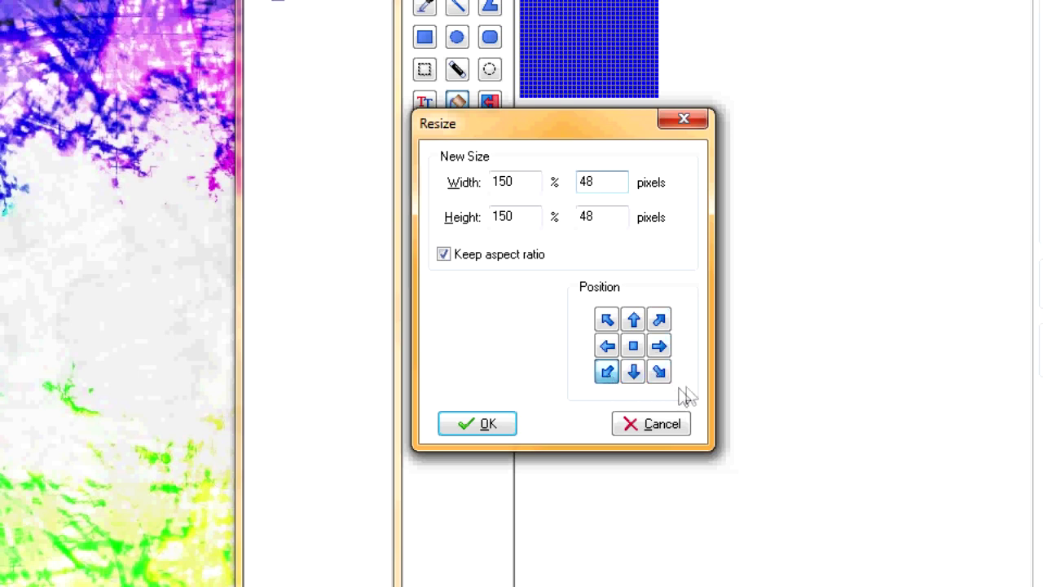
{"action": "left_click", "coordinate": [659, 371]}
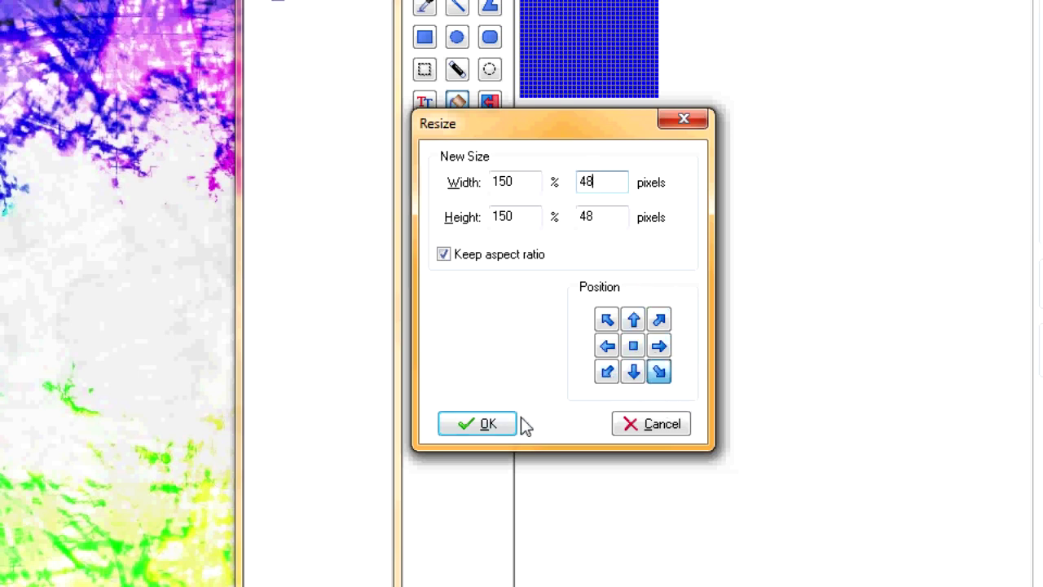
{"action": "left_click", "coordinate": [488, 424]}
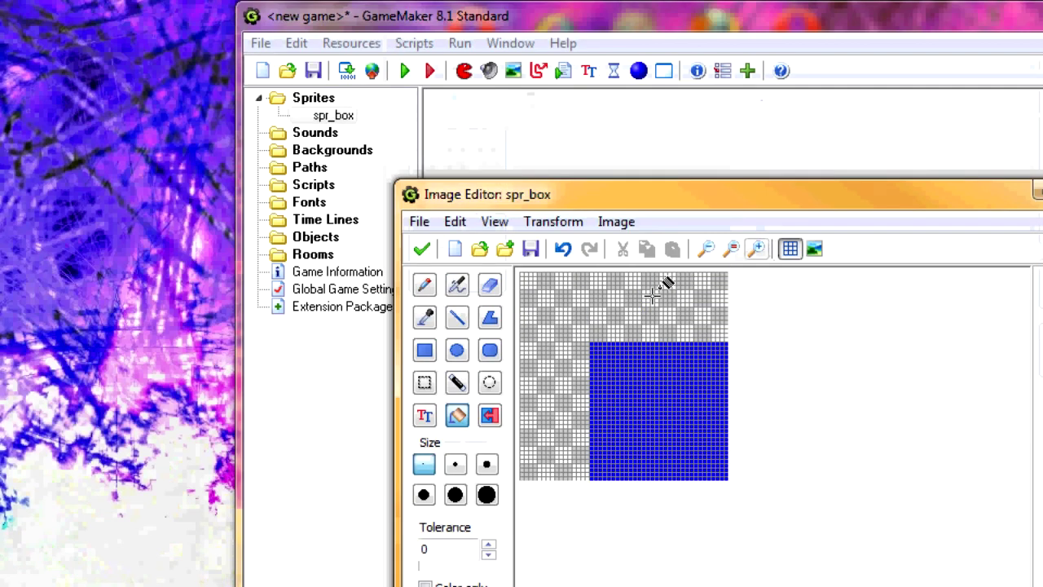
Copy the blue square and paste the duplicate into the upper-left corner of the canvas.
{"action": "left_click", "coordinate": [754, 248]}
{"action": "left_click", "coordinate": [423, 383]}
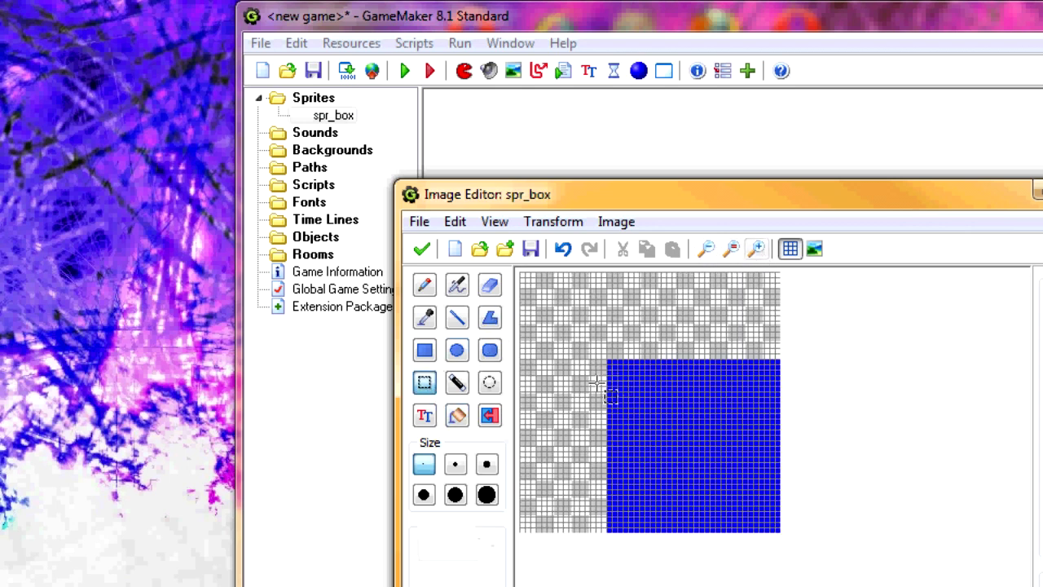
{"action": "left_click_drag", "start_coordinate": [607, 359], "coordinate": [907, 585]}
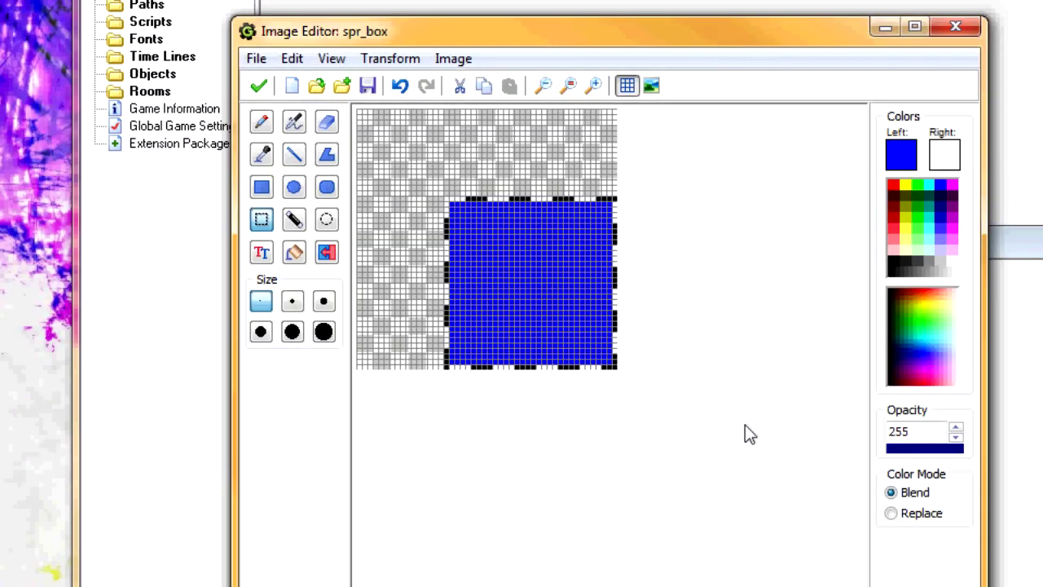
{"action": "key", "text": "ctrl+c"}
{"action": "key", "text": "ctrl+v"}
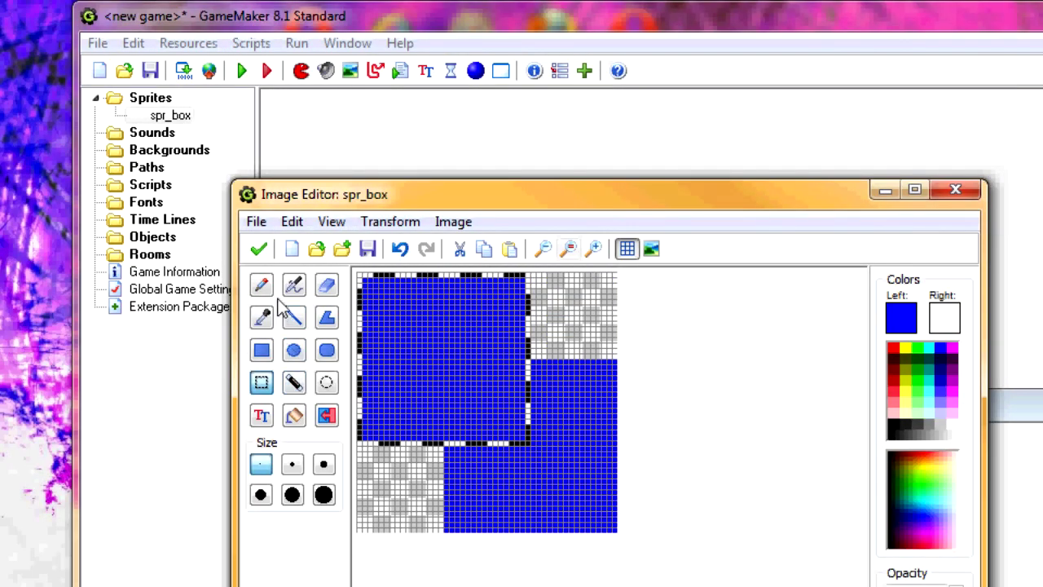
Draw black diagonal lines across the two transparent corners, joining the matching corners of the blue squares.
{"action": "left_click", "coordinate": [290, 317]}
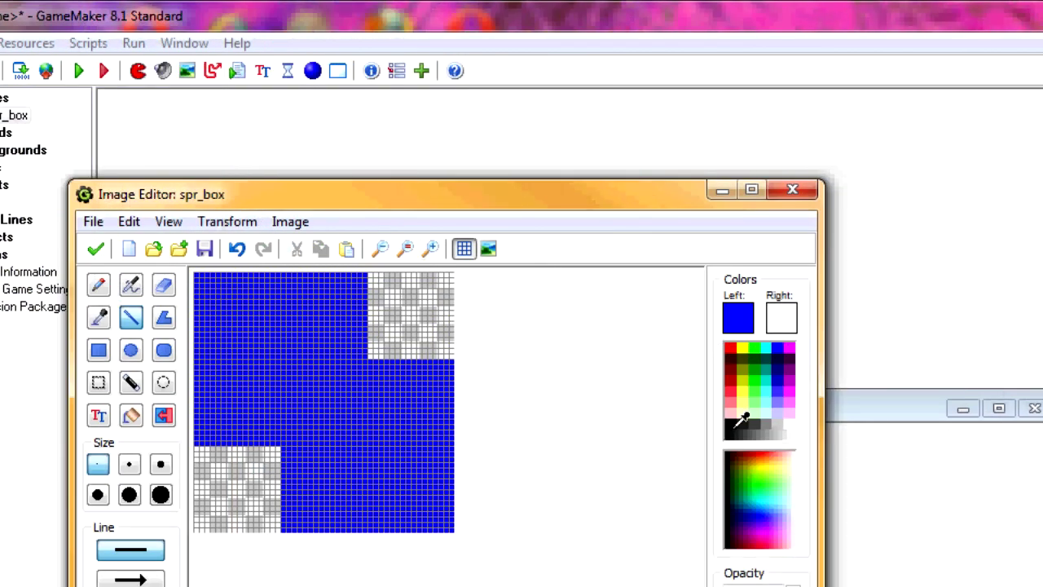
{"action": "left_click", "coordinate": [899, 422]}
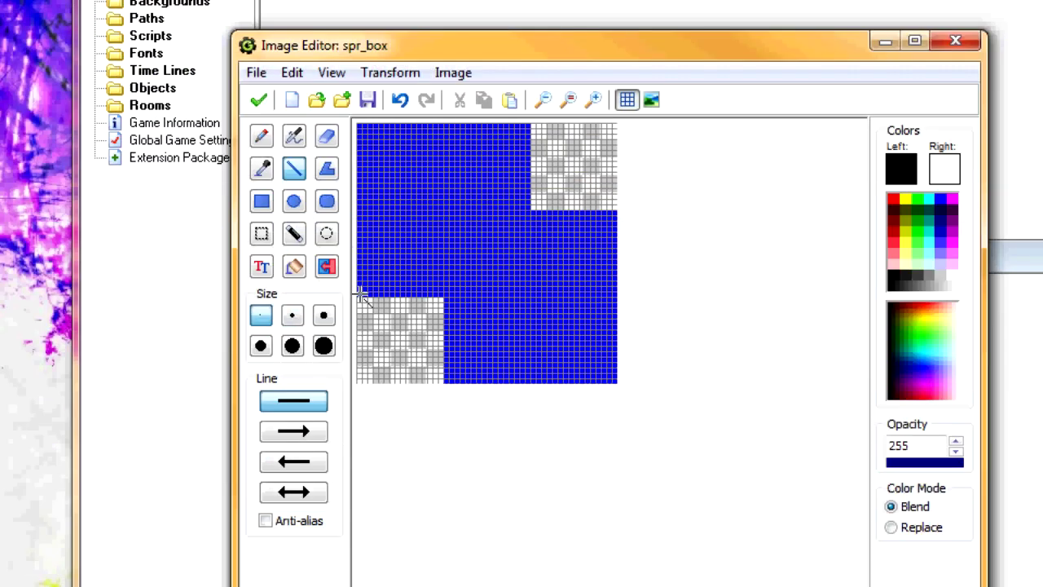
{"action": "mouse_move", "coordinate": [197, 444]}
{"action": "left_mouse_down"}
{"action": "mouse_move", "coordinate": [275, 534]}
{"action": "mouse_move", "coordinate": [284, 529]}
{"action": "left_mouse_up"}
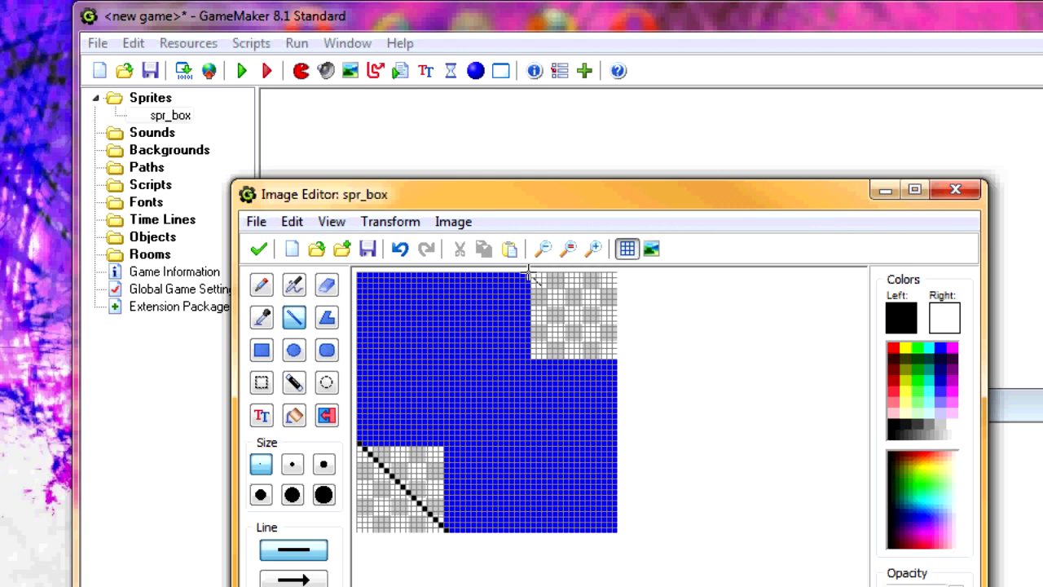
{"action": "left_click_drag", "start_coordinate": [528, 276], "coordinate": [616, 363]}
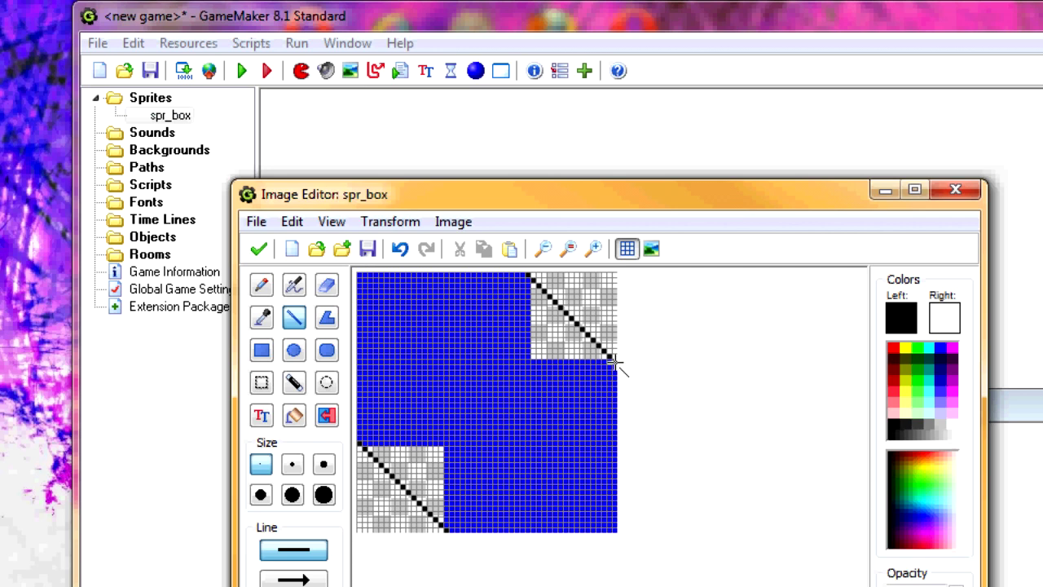
Outline both overlapping blue squares in black and join their remaining matching corners with diagonal lines.
{"action": "left_click_drag", "start_coordinate": [614, 362], "coordinate": [490, 363]}
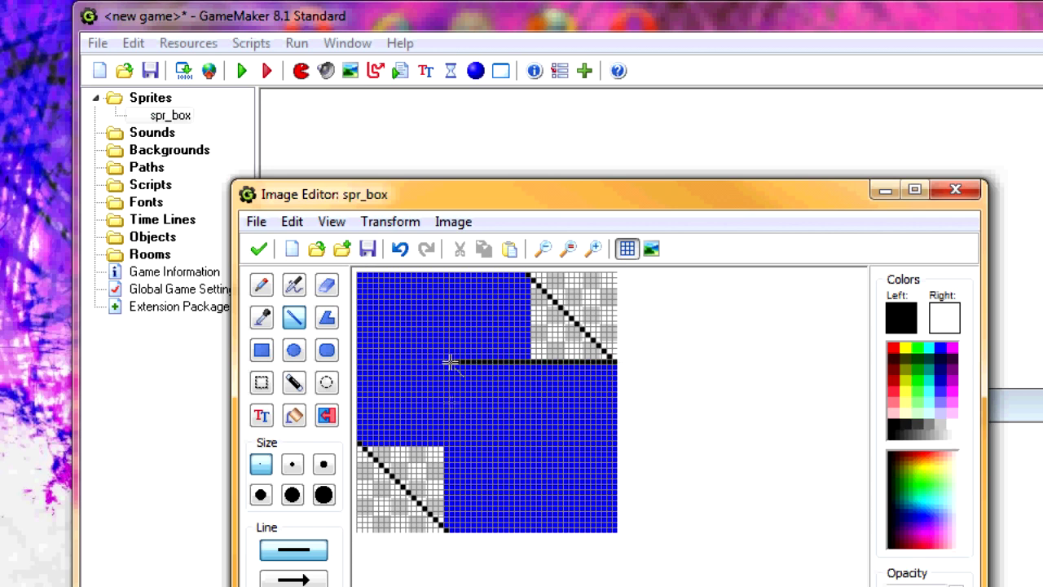
{"action": "left_click_drag", "start_coordinate": [447, 528], "coordinate": [444, 370]}
{"action": "left_click_drag", "start_coordinate": [611, 279], "coordinate": [615, 206]}
{"action": "left_click_drag", "start_coordinate": [446, 374], "coordinate": [614, 374]}
{"action": "mouse_move", "coordinate": [530, 119]}
{"action": "left_mouse_down"}
{"action": "mouse_move", "coordinate": [359, 119]}
{"action": "mouse_move", "coordinate": [445, 206]}
{"action": "left_mouse_up"}
{"action": "left_click_drag", "start_coordinate": [392, 294], "coordinate": [522, 295]}
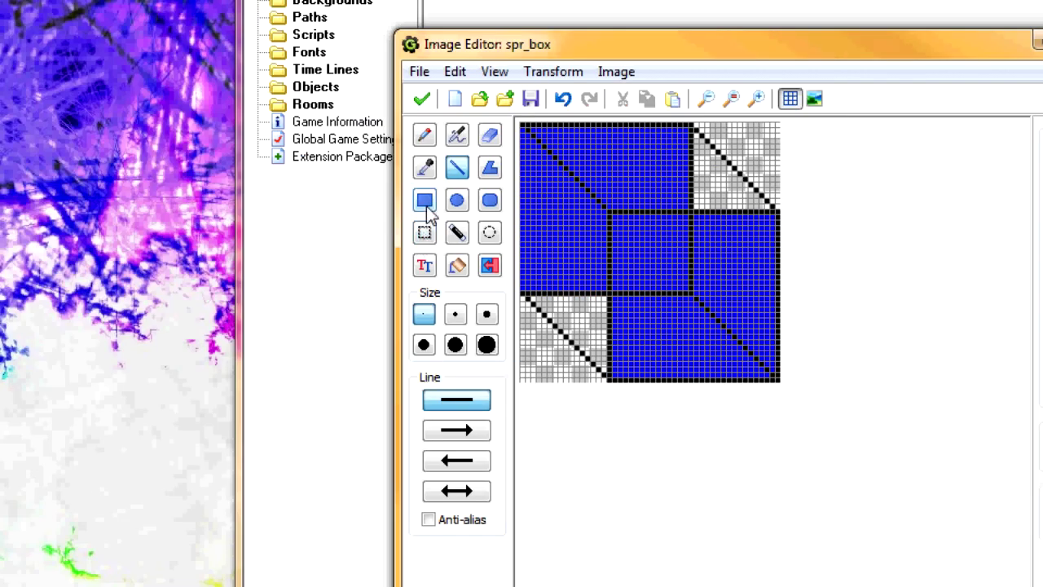
Cover the lines inside the upper-left square with a solid blue rectangle and redraw the square's missing black edges.
{"action": "left_click", "coordinate": [261, 199]}
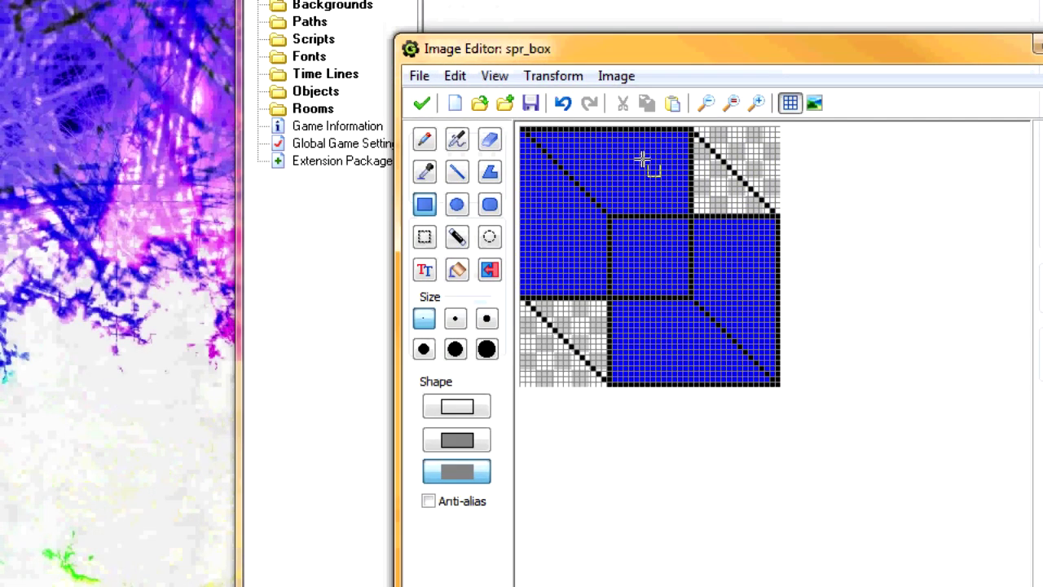
{"action": "left_click_drag", "start_coordinate": [559, 167], "coordinate": [643, 240]}
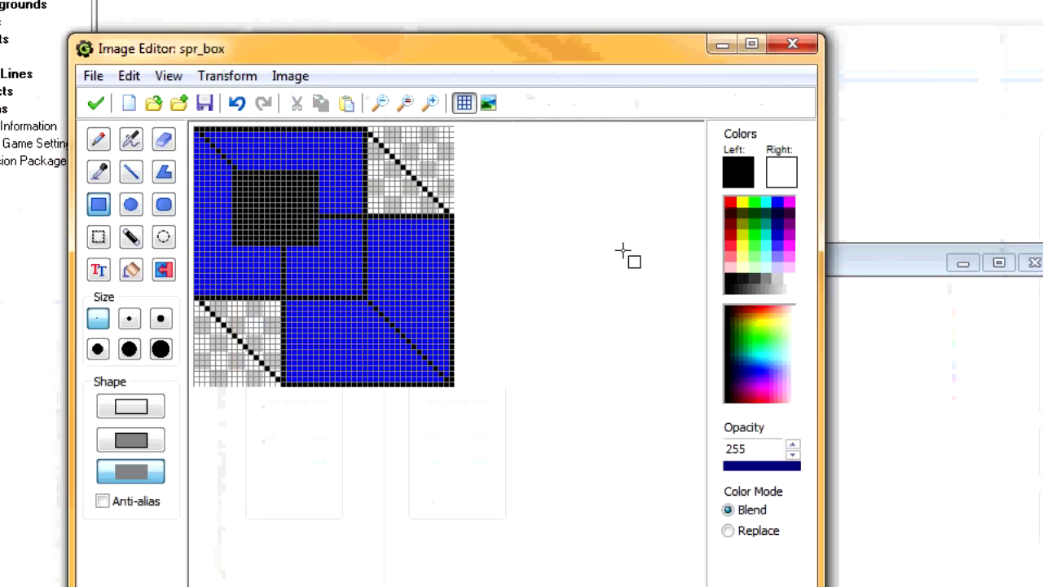
{"action": "left_click", "coordinate": [778, 200]}
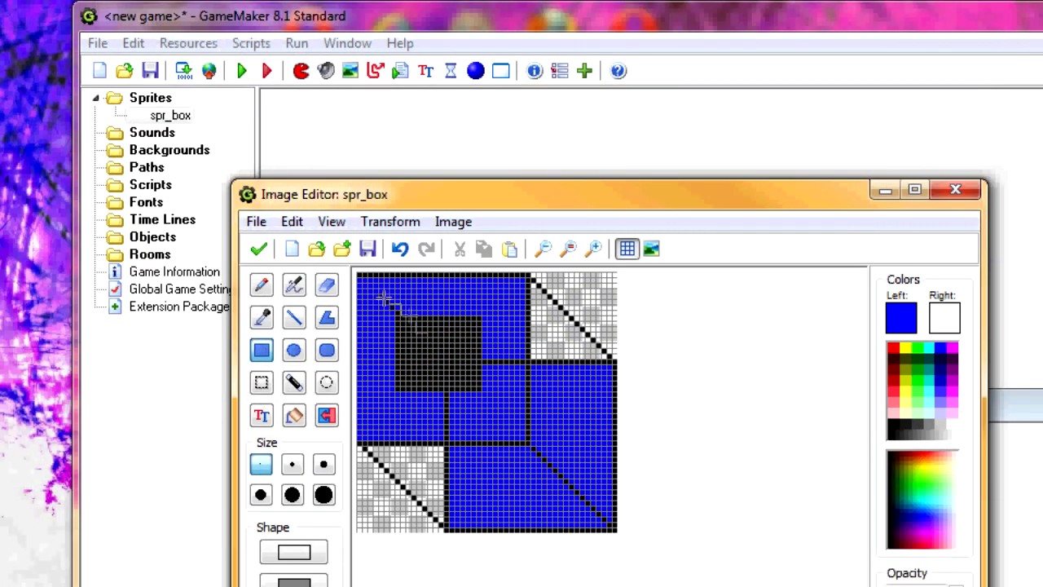
{"action": "left_click_drag", "start_coordinate": [383, 298], "coordinate": [527, 437]}
{"action": "left_click", "coordinate": [261, 317]}
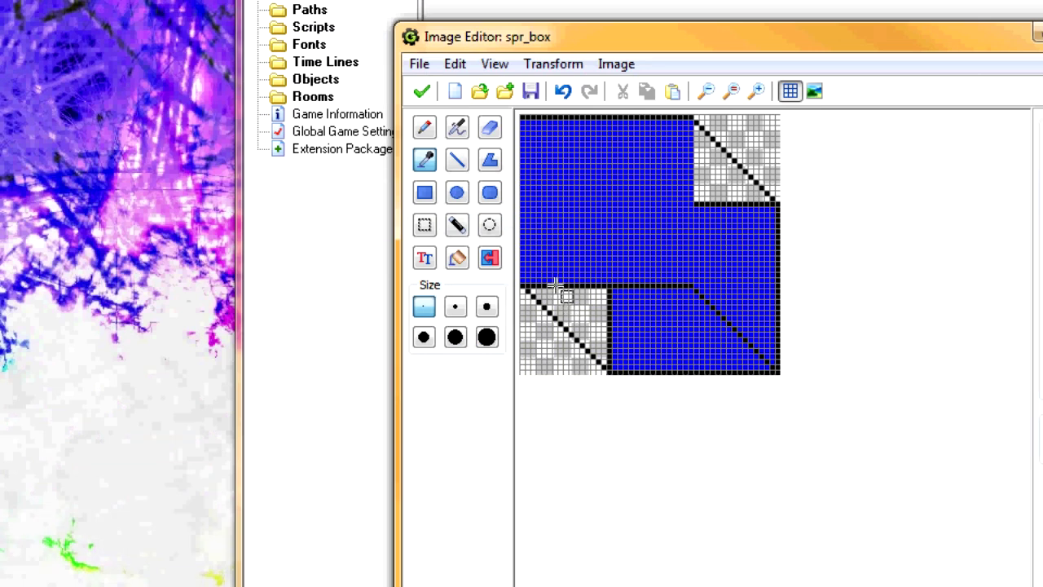
{"action": "left_click", "coordinate": [457, 159]}
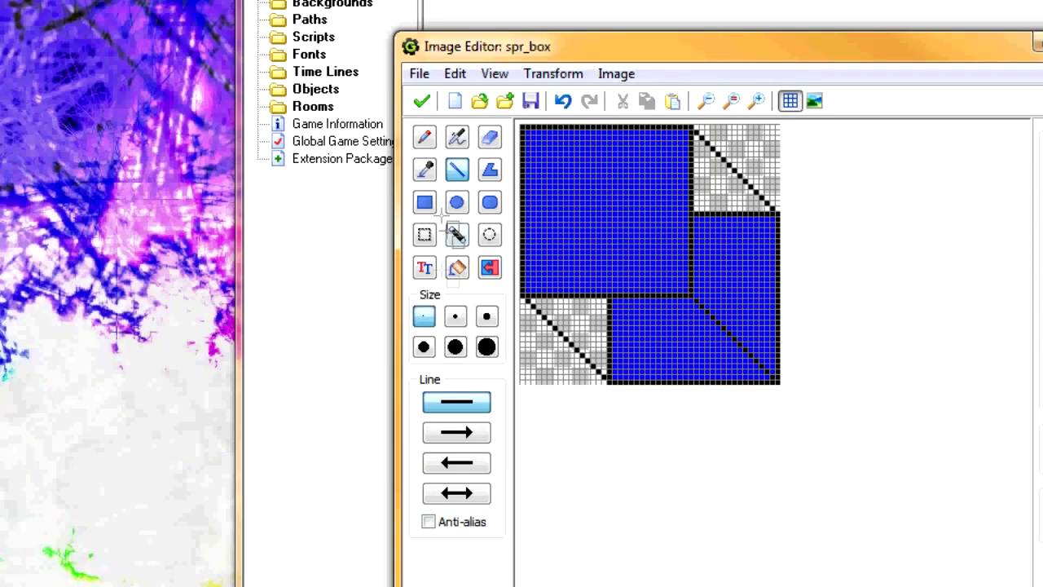
{"action": "left_click", "coordinate": [456, 267]}
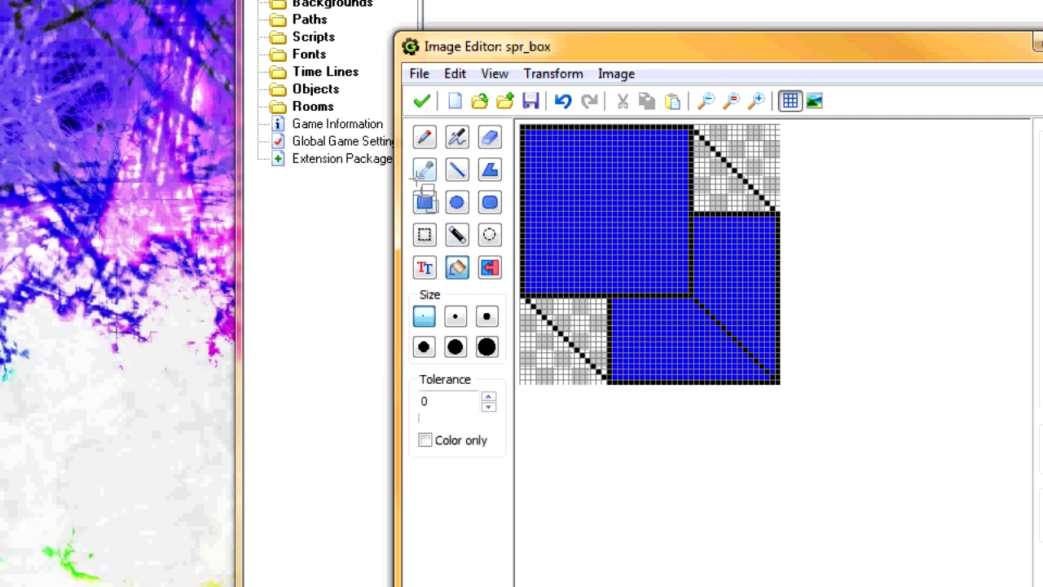
{"action": "left_click", "coordinate": [425, 235]}
{"action": "left_click", "coordinate": [423, 203]}
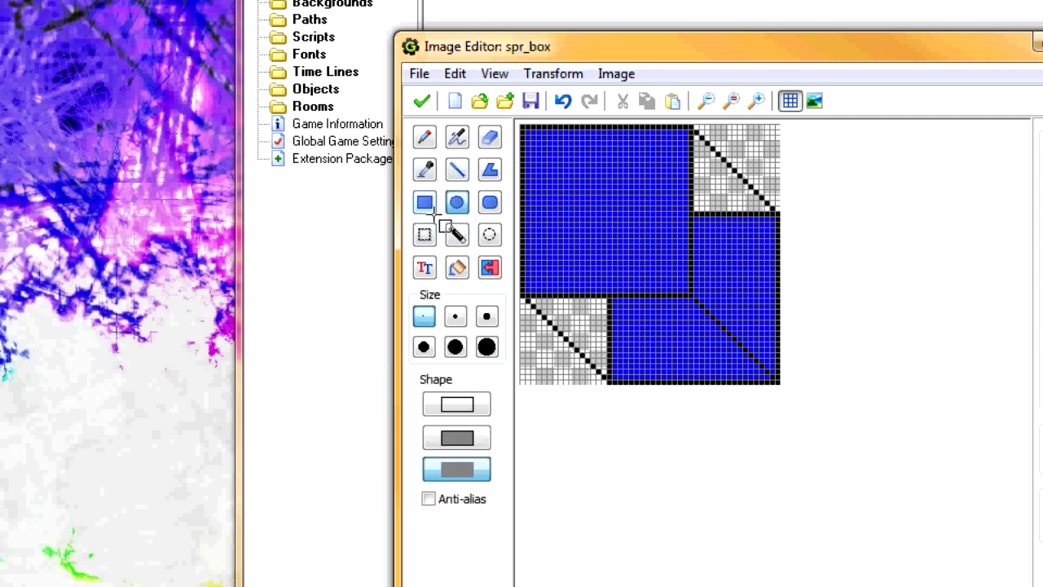
{"action": "left_click", "coordinate": [456, 467]}
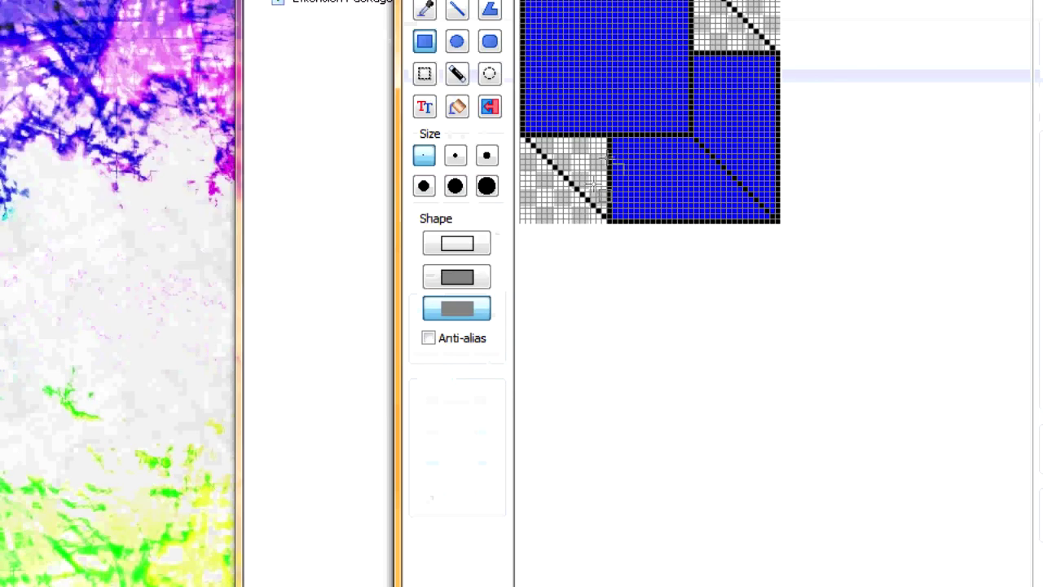
{"action": "left_click_drag", "start_coordinate": [609, 139], "coordinate": [652, 218]}
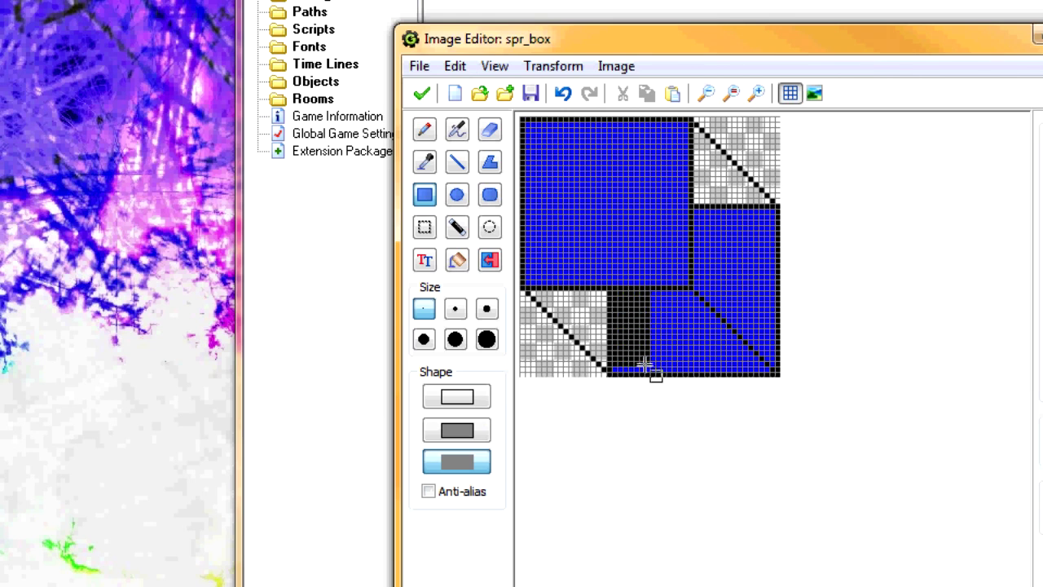
{"action": "key", "text": "ctrl+z"}
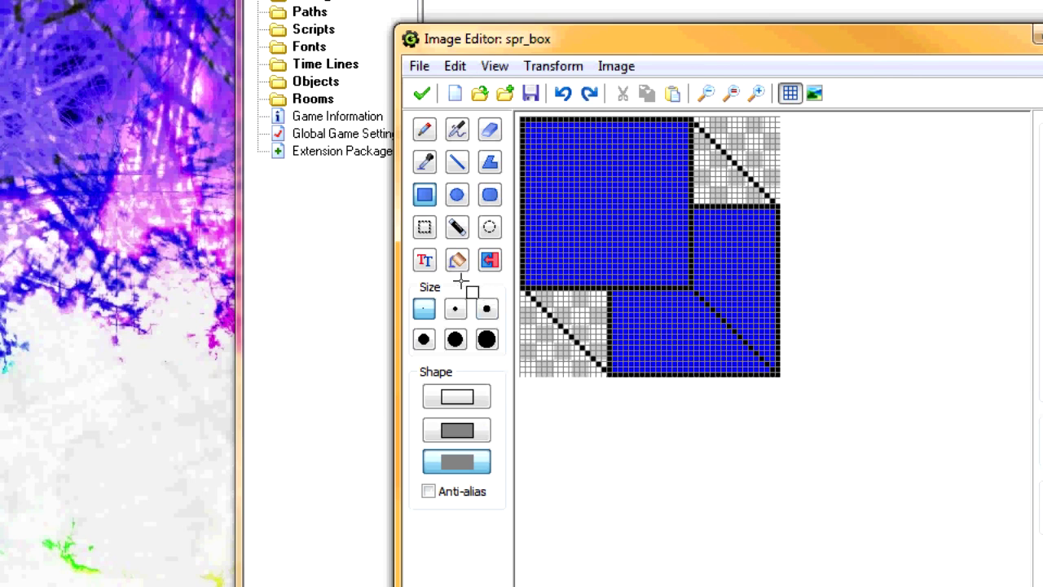
Sample the blue and paint a filled rectangle over the lower square's left black edge, below the upper-left square.
{"action": "left_click", "coordinate": [424, 162]}
{"action": "left_click", "coordinate": [640, 198]}
{"action": "left_click", "coordinate": [424, 193]}
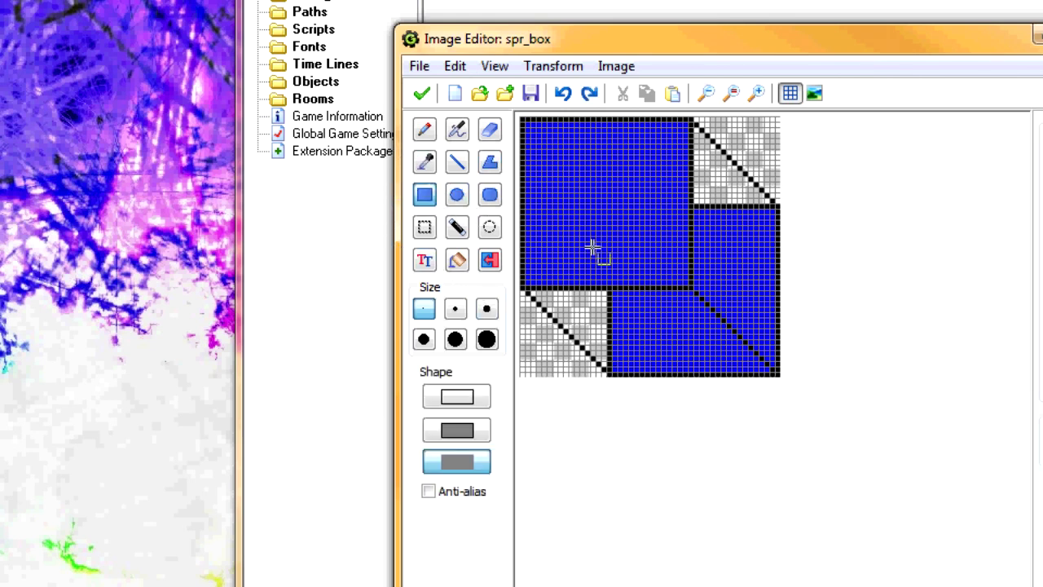
{"action": "left_click_drag", "start_coordinate": [610, 292], "coordinate": [638, 360]}
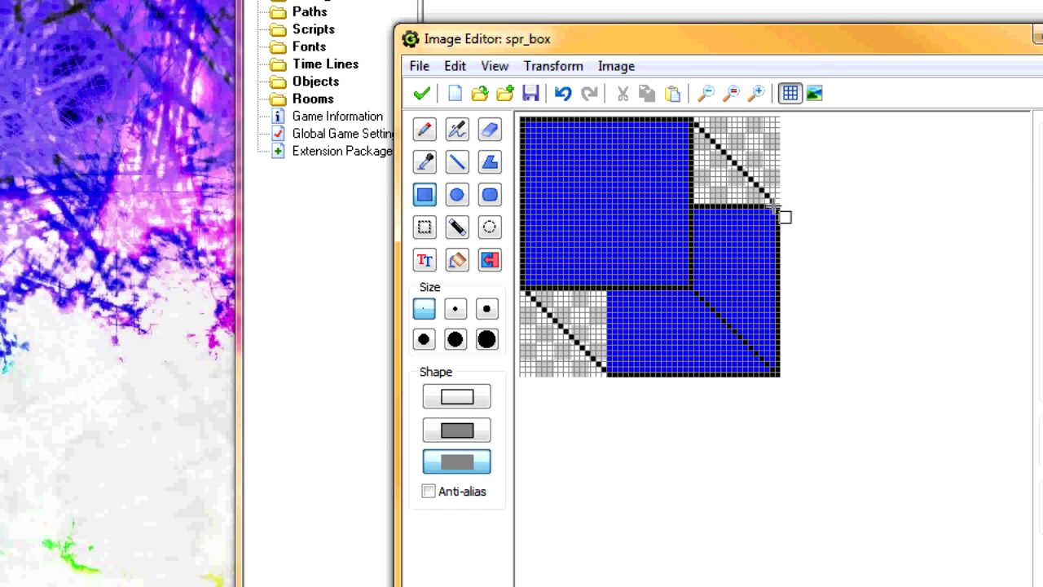
Fill the two transparent areas between the diagonal outer edges and the blue squares with blue.
{"action": "left_click", "coordinate": [457, 259]}
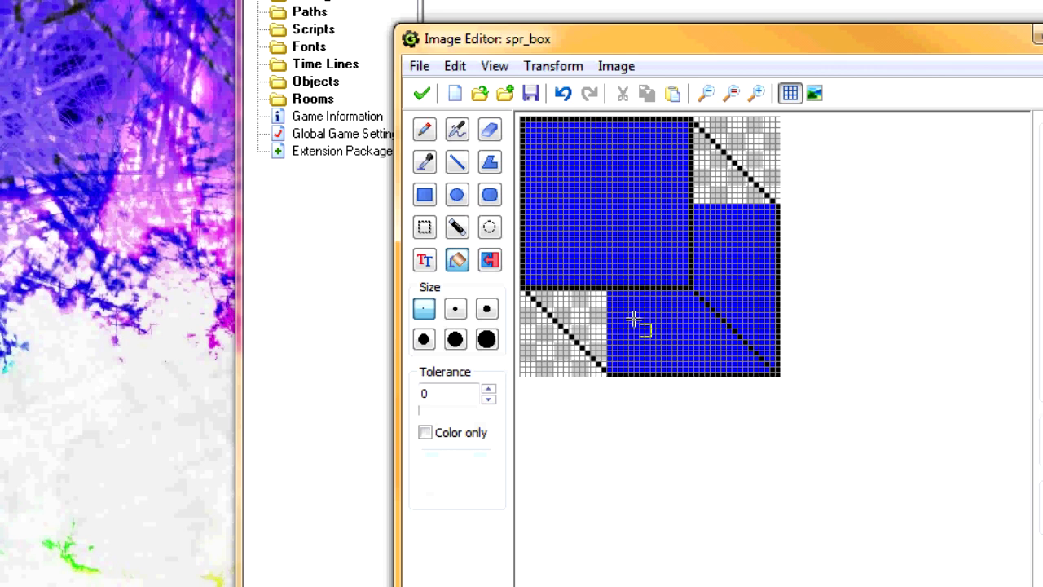
{"action": "left_click", "coordinate": [591, 318]}
{"action": "left_click", "coordinate": [708, 186]}
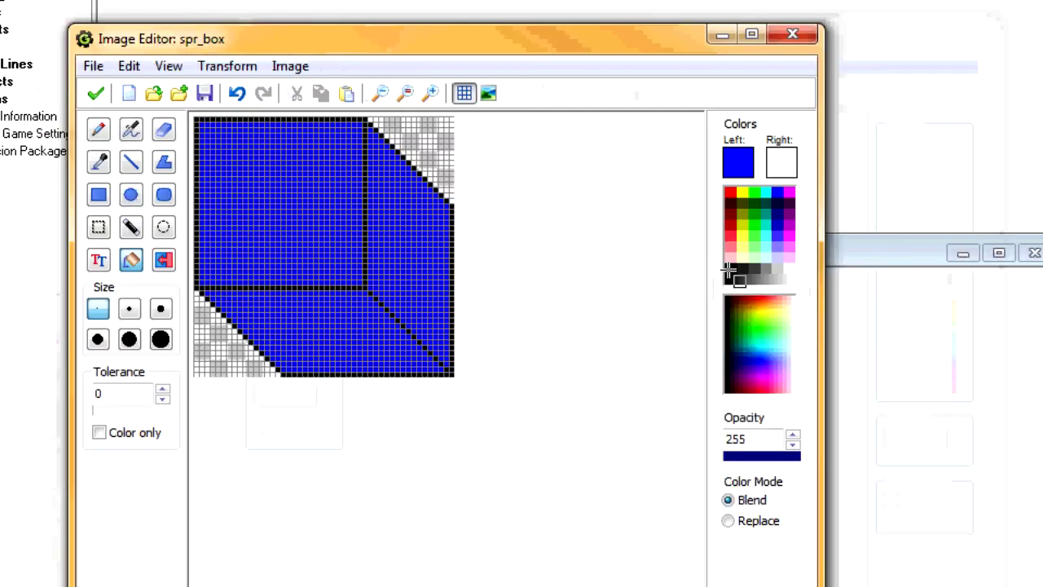
Fill the front square face of the box with black.
{"action": "left_click", "coordinate": [893, 275]}
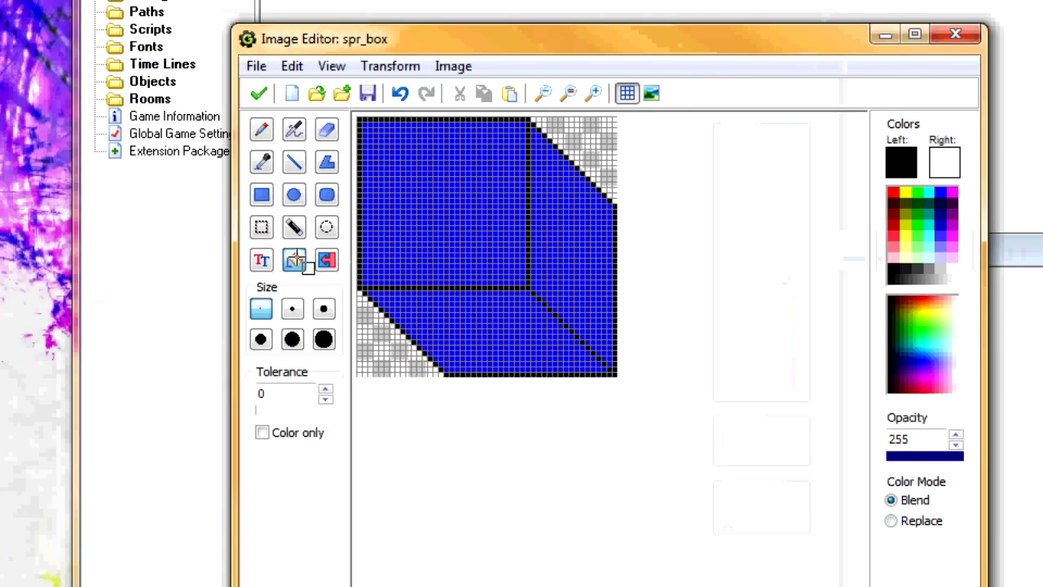
{"action": "left_click", "coordinate": [294, 259]}
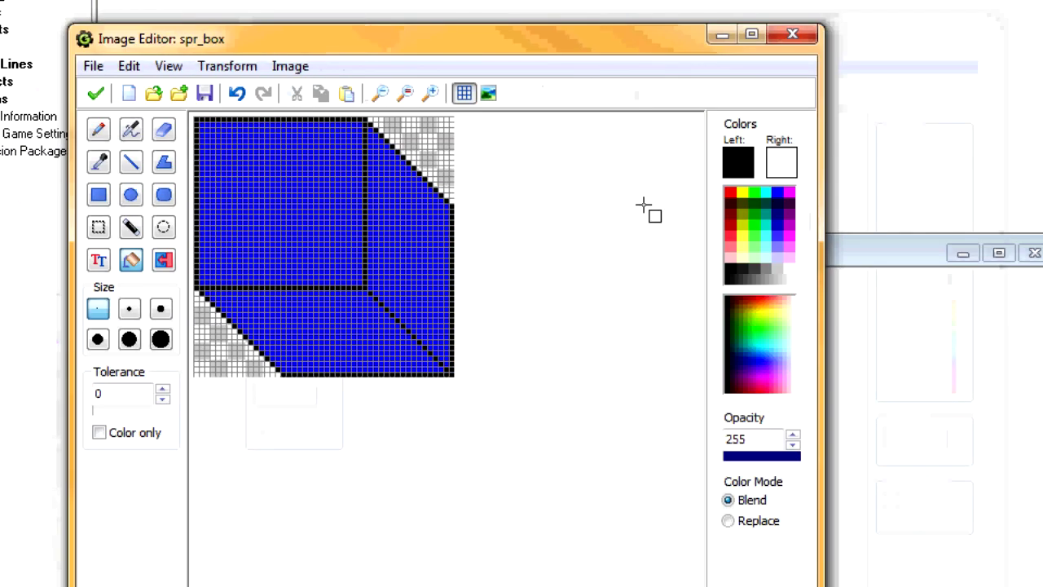
{"action": "left_click", "coordinate": [316, 214]}
Choose a custom very dark grey and fill the bottom face of the box with it.
{"action": "left_click", "coordinate": [737, 162]}
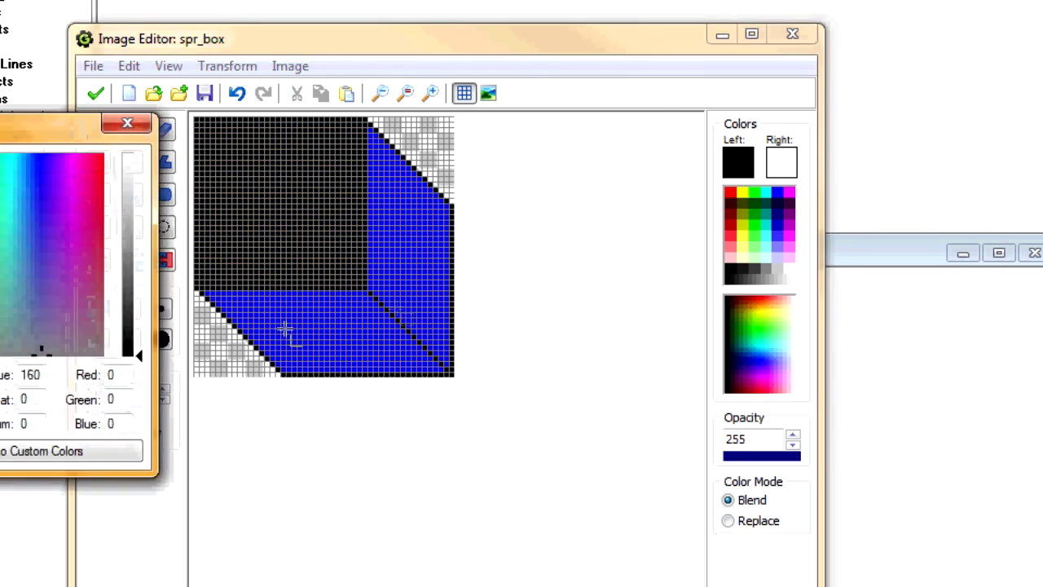
{"action": "left_click", "coordinate": [289, 331]}
{"action": "left_click", "coordinate": [195, 286]}
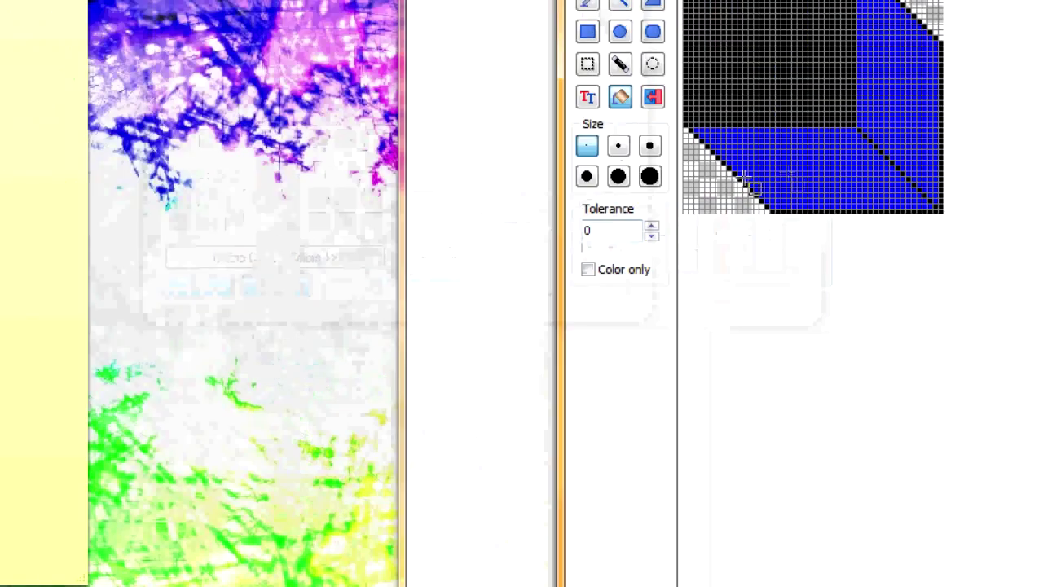
{"action": "left_click", "coordinate": [428, 342]}
Fill the right face of the box with a slightly lighter dark grey and hide the pixel grid.
{"action": "left_click", "coordinate": [738, 162]}
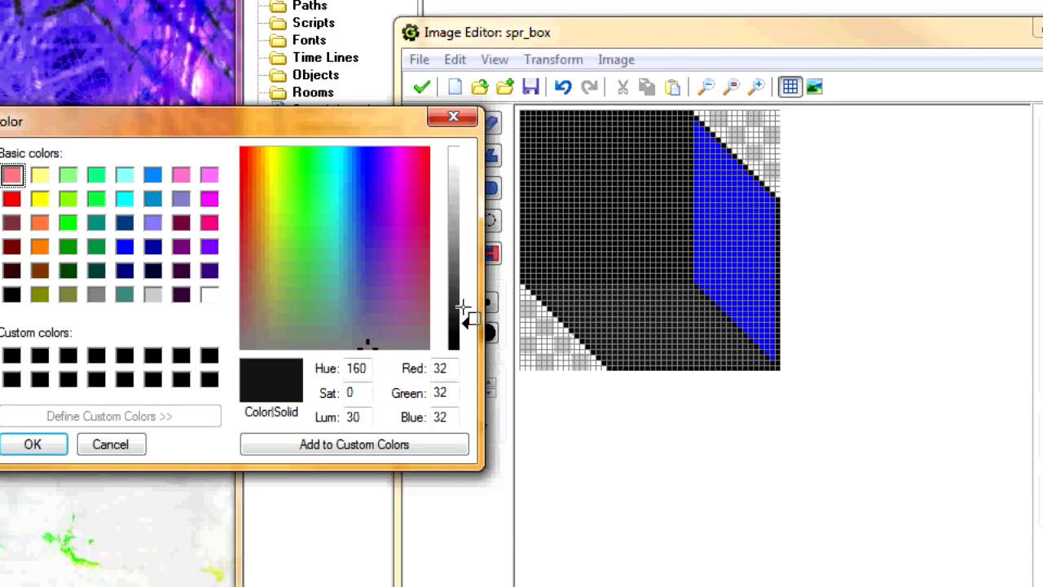
{"action": "left_click", "coordinate": [462, 306]}
{"action": "left_click", "coordinate": [33, 444]}
{"action": "left_click", "coordinate": [737, 236]}
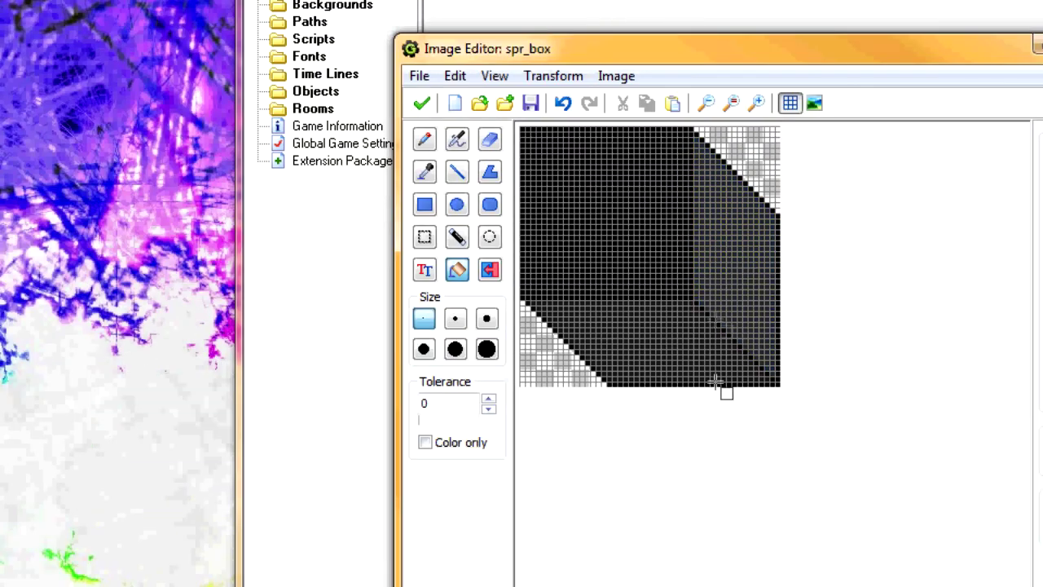
{"action": "left_click", "coordinate": [790, 249]}
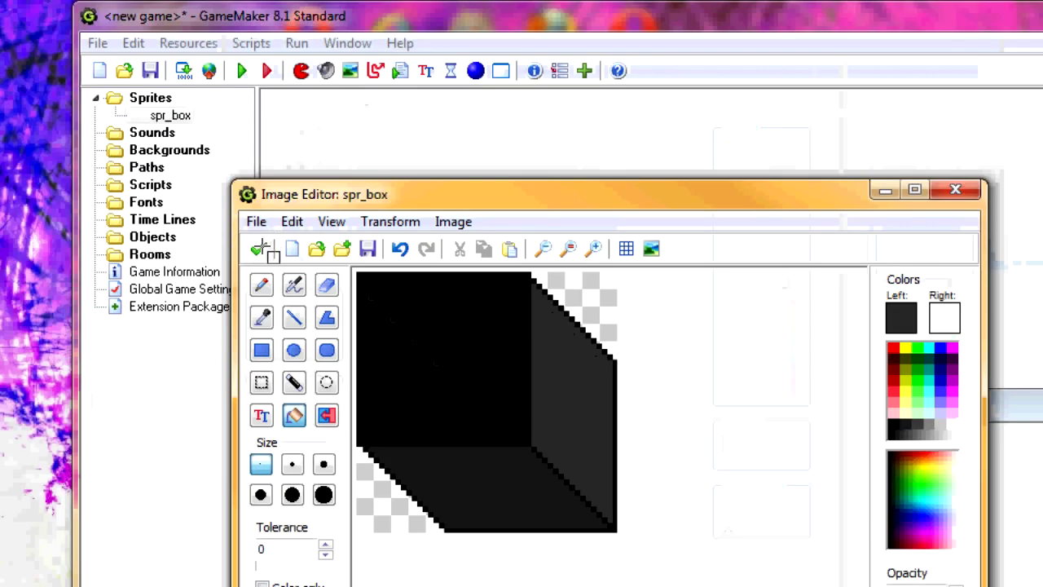
Accept the edited box image and confirm the spr_box sprite properties.
{"action": "left_click", "coordinate": [259, 249]}
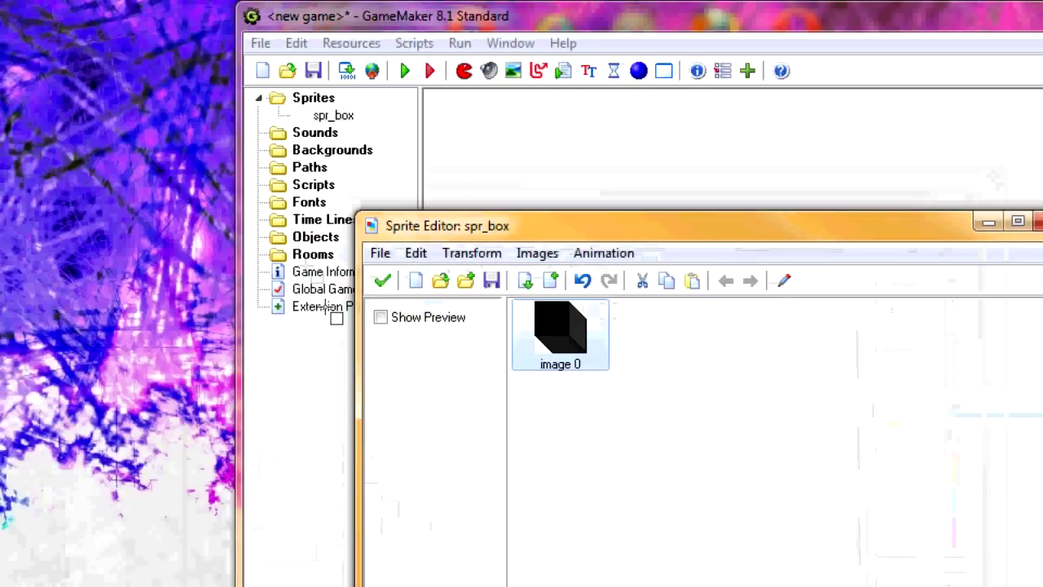
{"action": "left_click", "coordinate": [381, 277]}
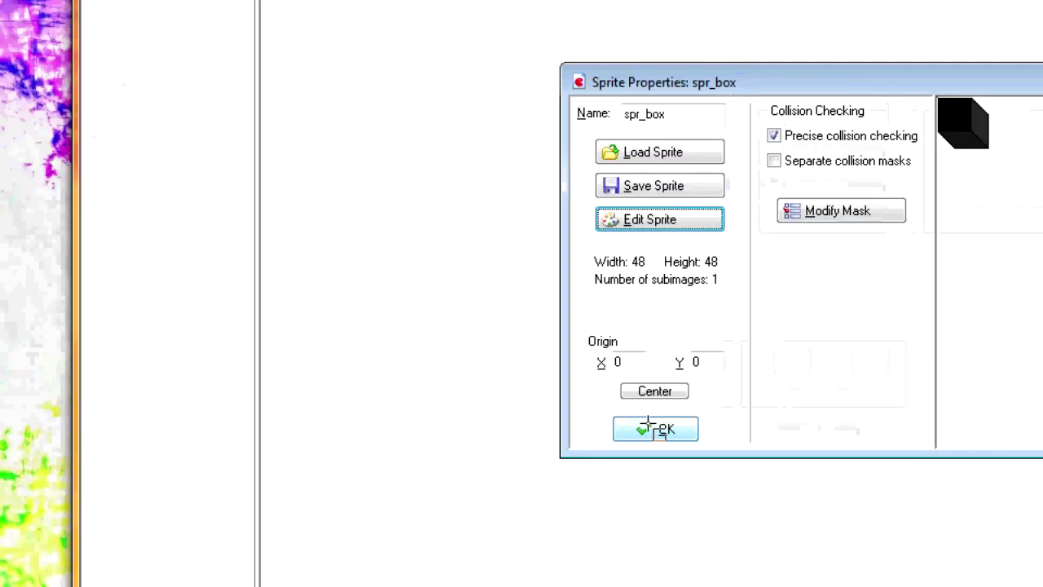
{"action": "left_click", "coordinate": [648, 427]}
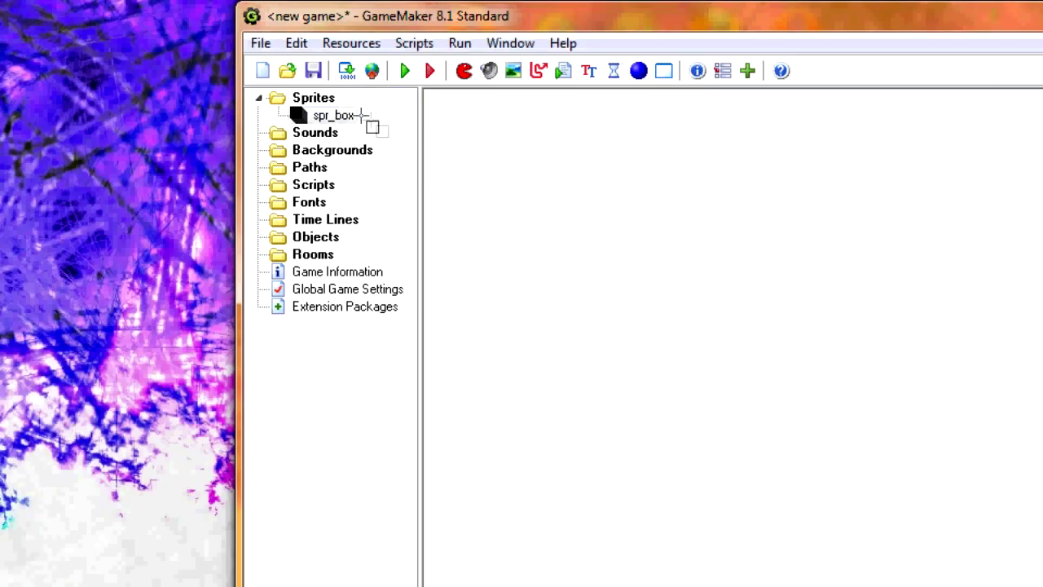
Duplicate the spr_box sprite and name the copy spr_box2.
{"action": "right_click", "coordinate": [362, 114]}
{"action": "left_click", "coordinate": [414, 154]}
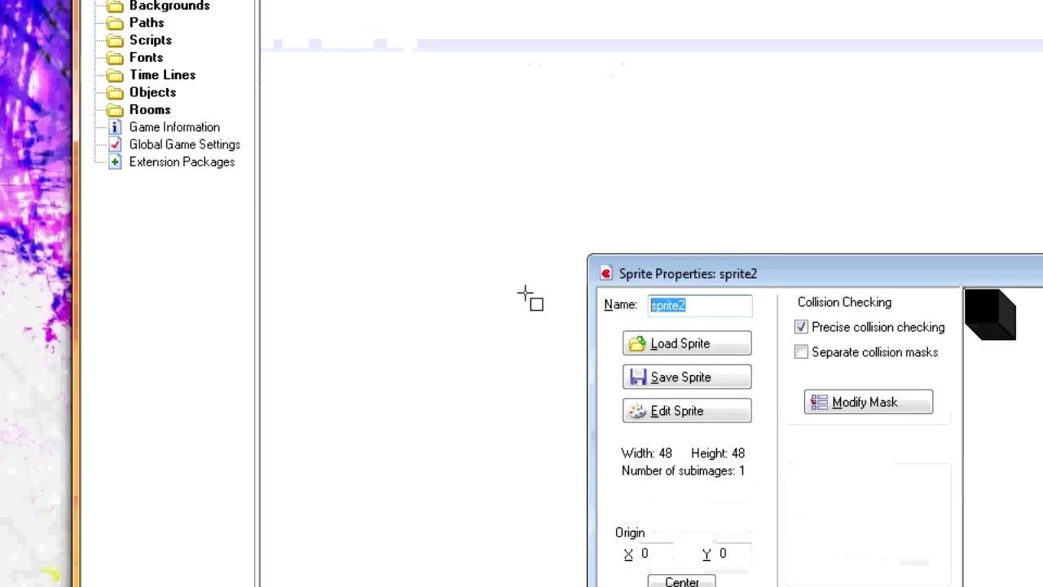
{"action": "type", "text": "s"}
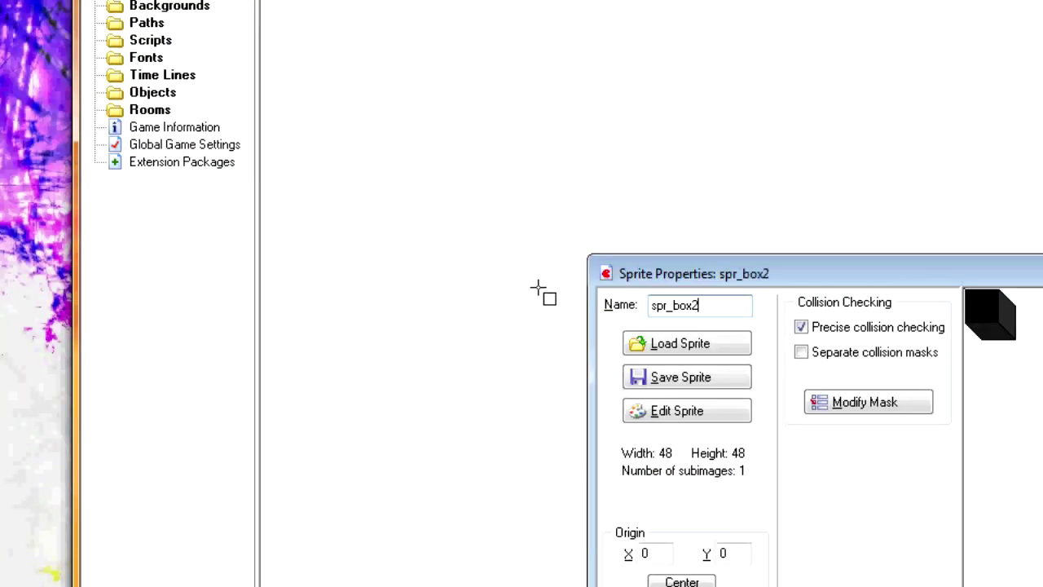
Open the spr_box2 image for editing and resize its canvas to 64 by 64 pixels, anchoring the box at the lower-right corner.
{"action": "left_click", "coordinate": [566, 410]}
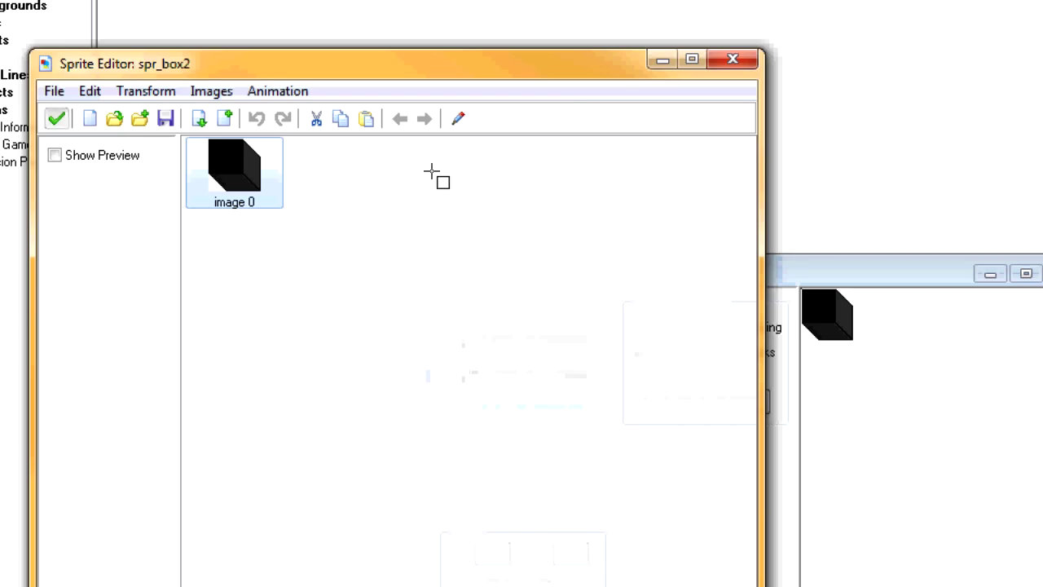
{"action": "double_click", "coordinate": [398, 334]}
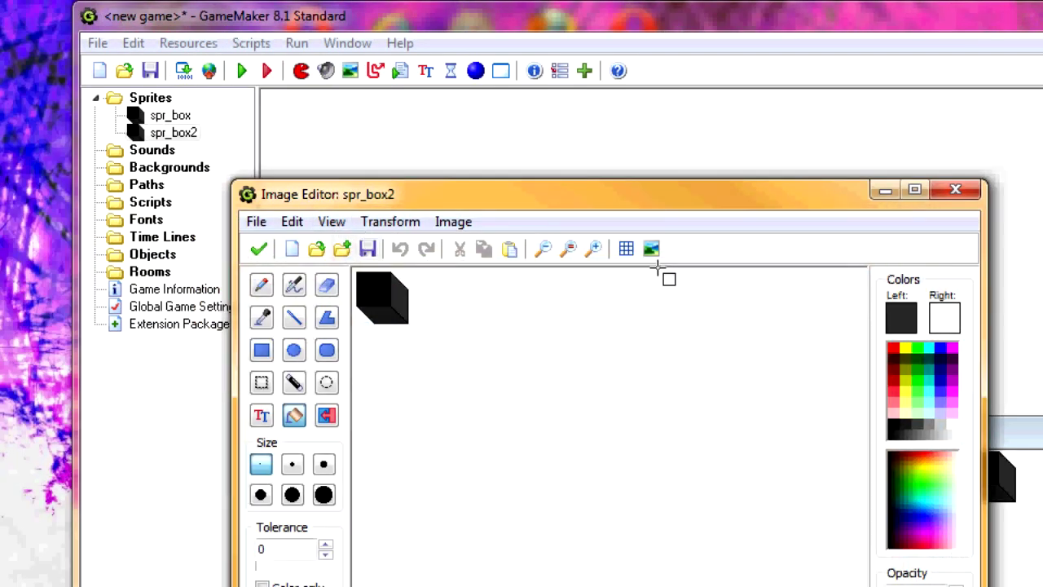
{"action": "scroll", "coordinate": [432, 346], "scroll_direction": "up", "scroll_amount": 5}
{"action": "scroll", "coordinate": [388, 282], "scroll_direction": "down", "scroll_amount": 1}
{"action": "left_click", "coordinate": [389, 222]}
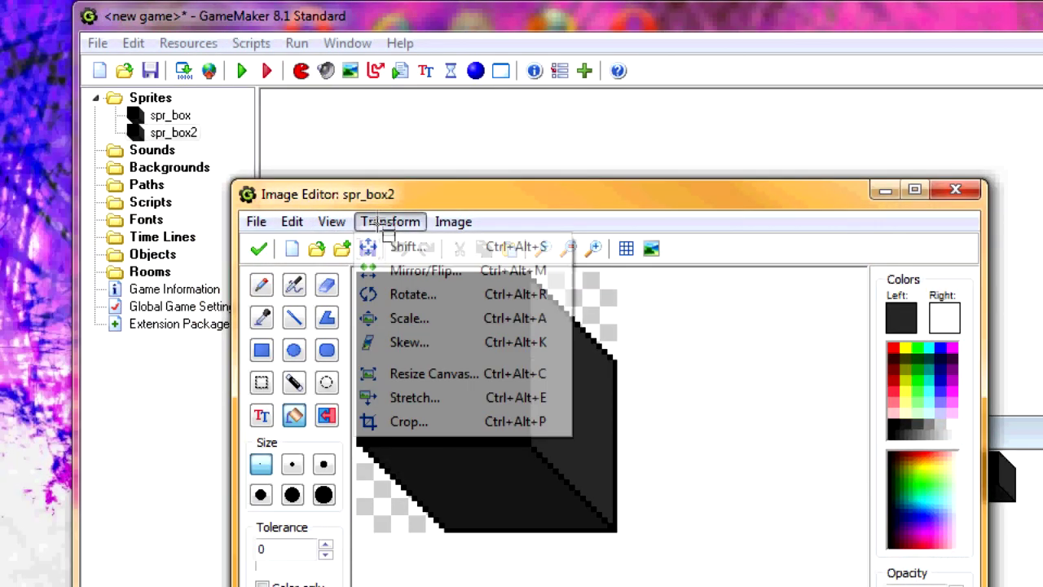
{"action": "left_click", "coordinate": [439, 374]}
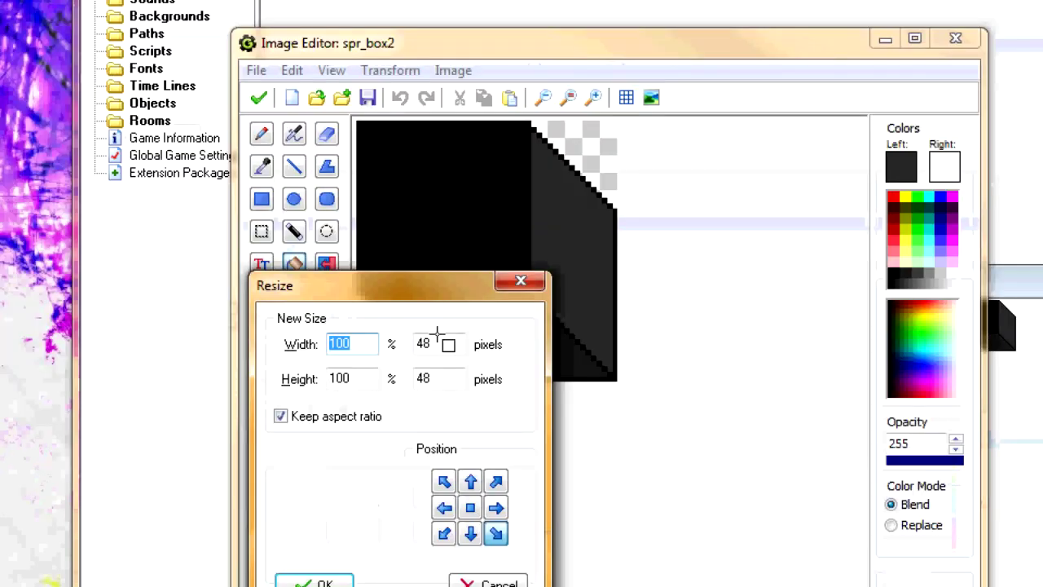
{"action": "double_click", "coordinate": [440, 494]}
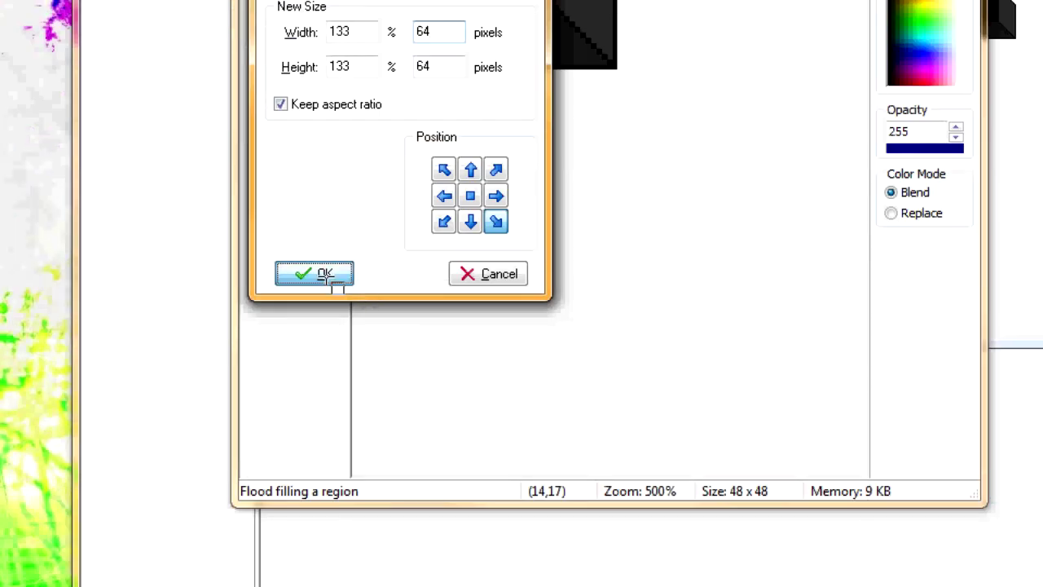
{"action": "left_click", "coordinate": [318, 434]}
Copy the whole box and paste it into the upper-left corner of the enlarged canvas.
{"action": "left_click", "coordinate": [260, 382]}
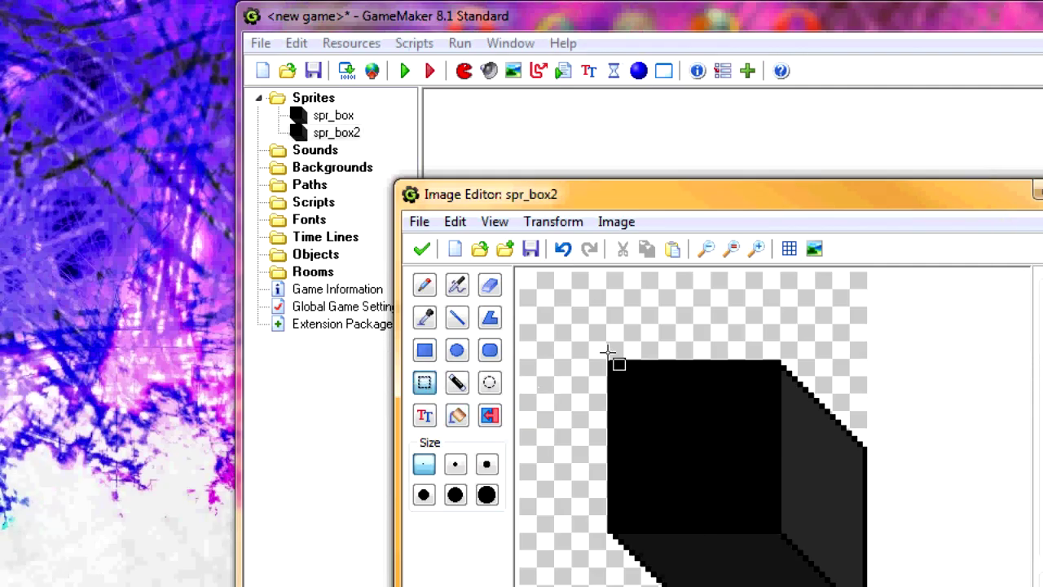
{"action": "left_click_drag", "start_coordinate": [609, 357], "coordinate": [736, 344]}
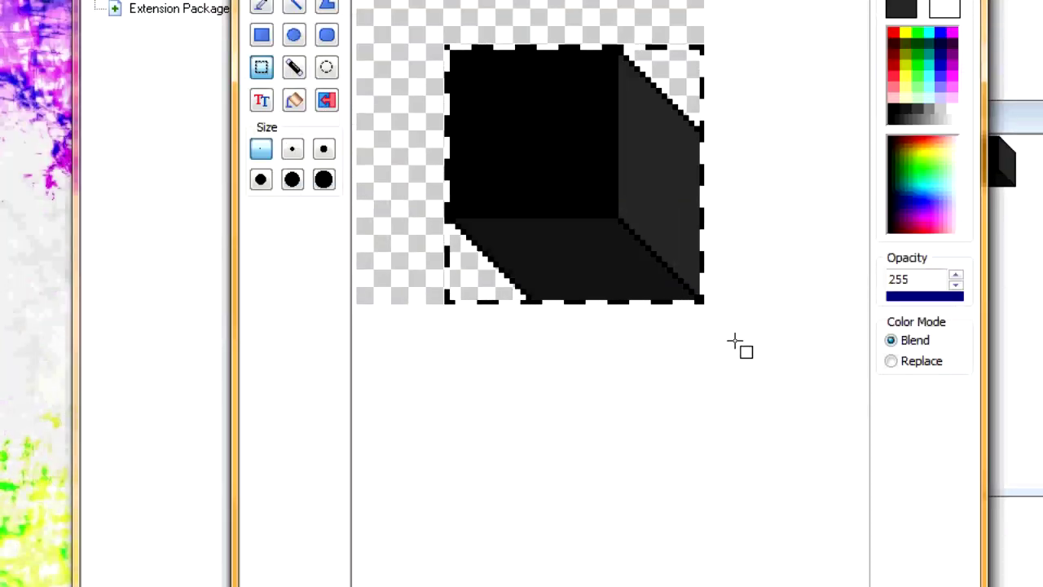
{"action": "key", "text": "ctrl+v"}
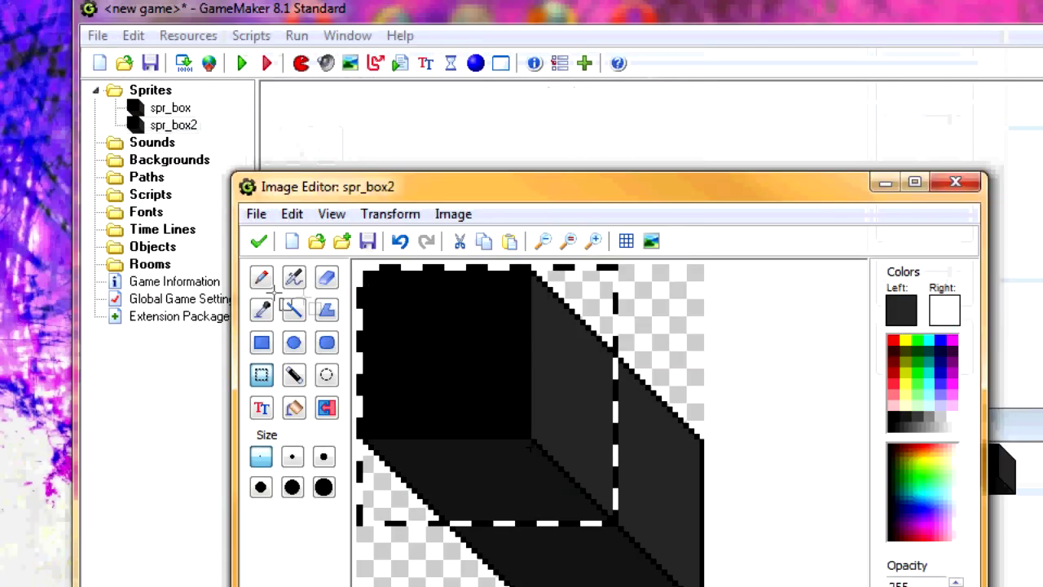
{"action": "left_click", "coordinate": [264, 123]}
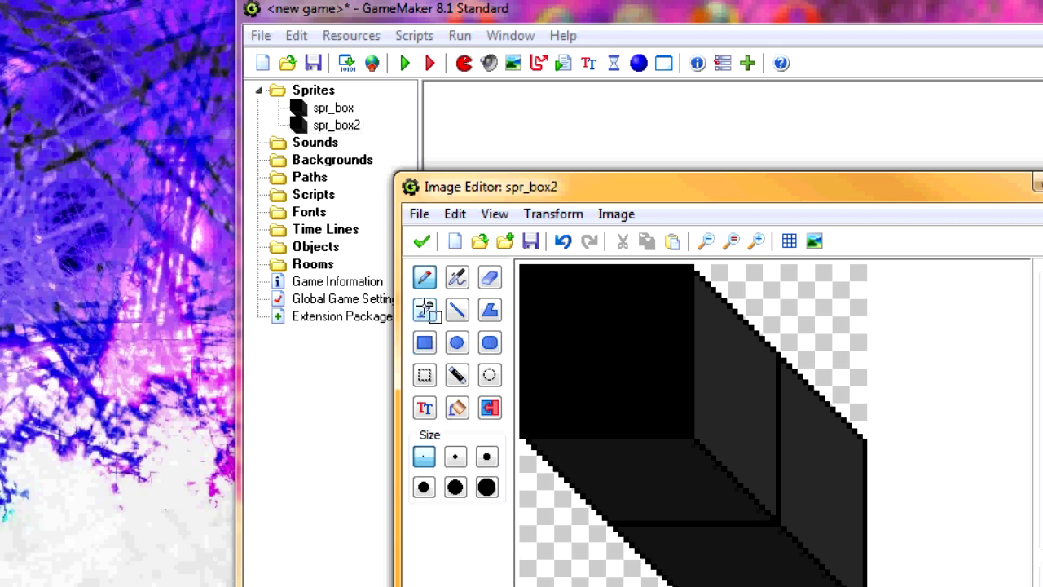
Sample the bottom face's dark grey and draw a line over the horizontal black edge crossing that face.
{"action": "left_click", "coordinate": [425, 310]}
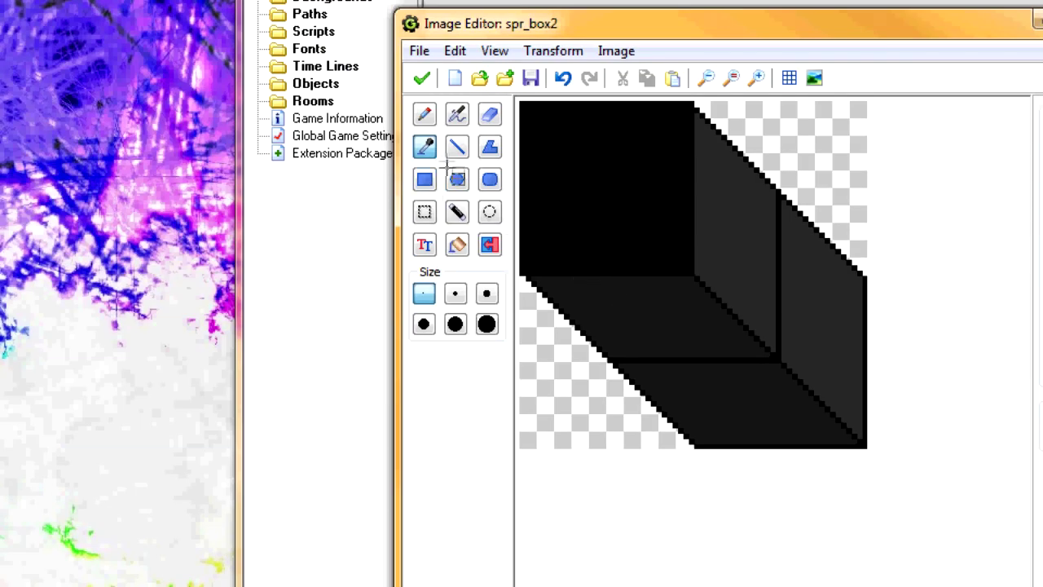
{"action": "left_click", "coordinate": [457, 148]}
{"action": "left_click_drag", "start_coordinate": [774, 360], "coordinate": [615, 360]}
{"action": "left_click_drag", "start_coordinate": [784, 356], "coordinate": [790, 279]}
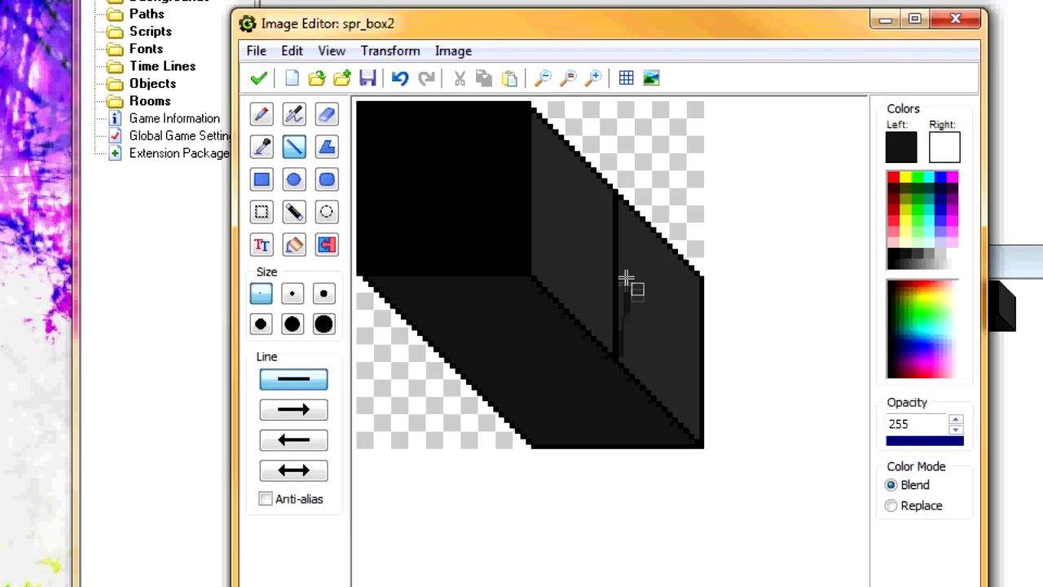
{"action": "left_click_drag", "start_coordinate": [624, 260], "coordinate": [624, 260]}
{"action": "key", "text": "ctrl+z"}
Sample the right face's grey and draw lines over the vertical black edge crossing that face.
{"action": "left_click", "coordinate": [262, 147]}
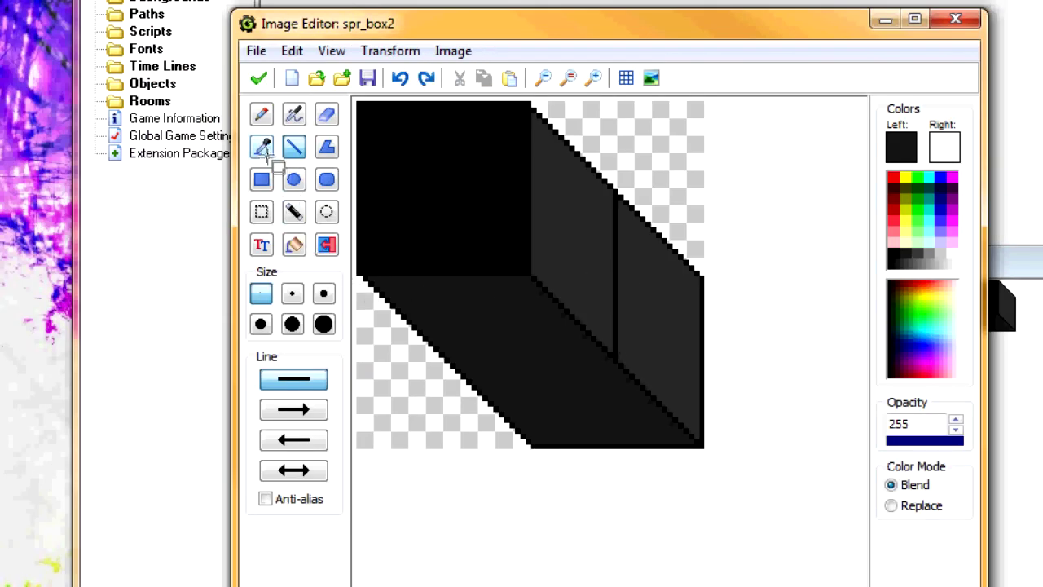
{"action": "left_click", "coordinate": [587, 263]}
{"action": "left_click", "coordinate": [297, 146]}
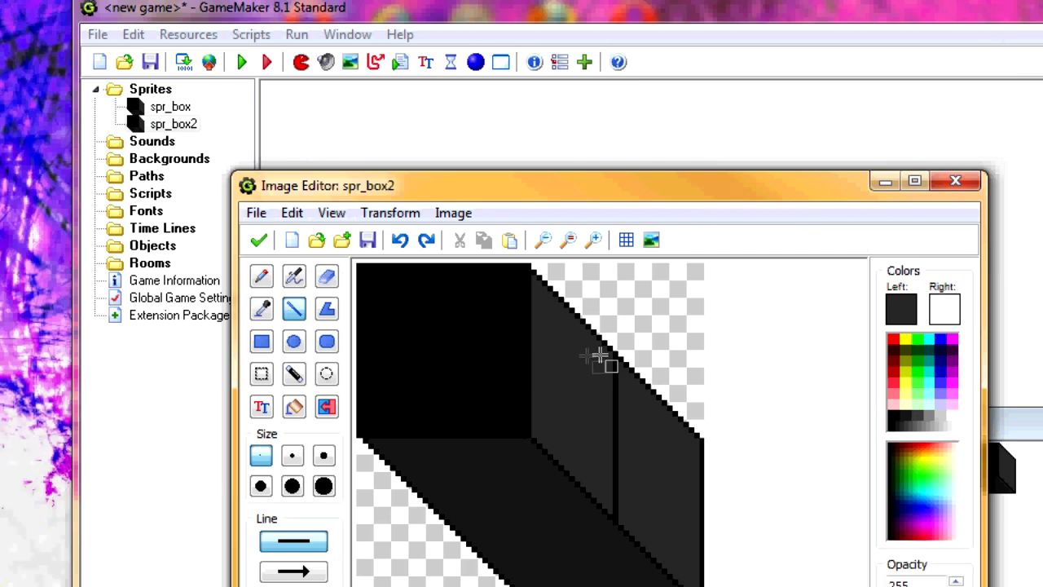
{"action": "left_click_drag", "start_coordinate": [615, 193], "coordinate": [616, 223]}
{"action": "left_click_drag", "start_coordinate": [616, 385], "coordinate": [615, 518]}
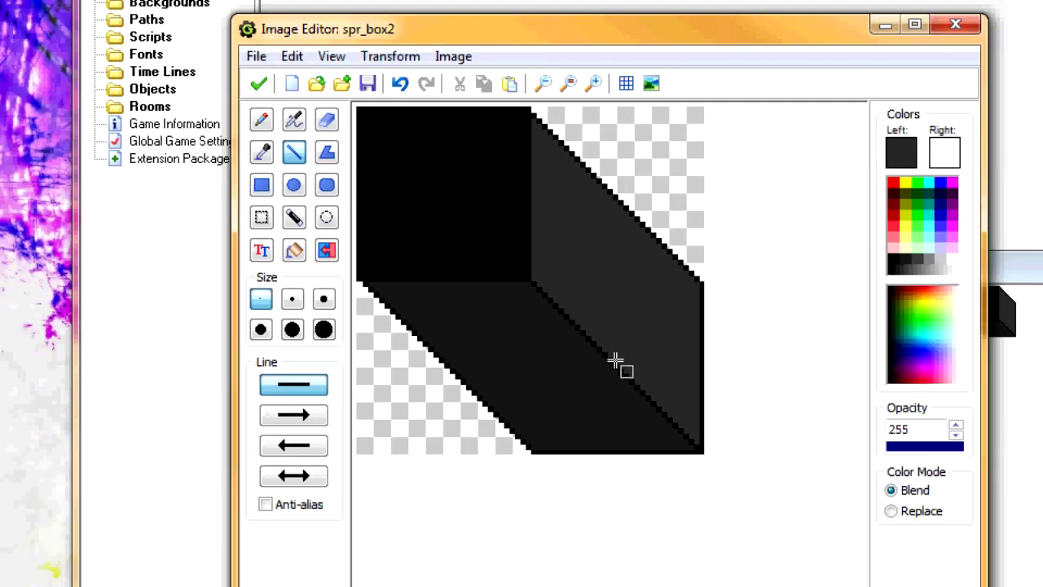
Accept the extended box image and confirm the spr_box2 sprite properties.
{"action": "left_click", "coordinate": [419, 248]}
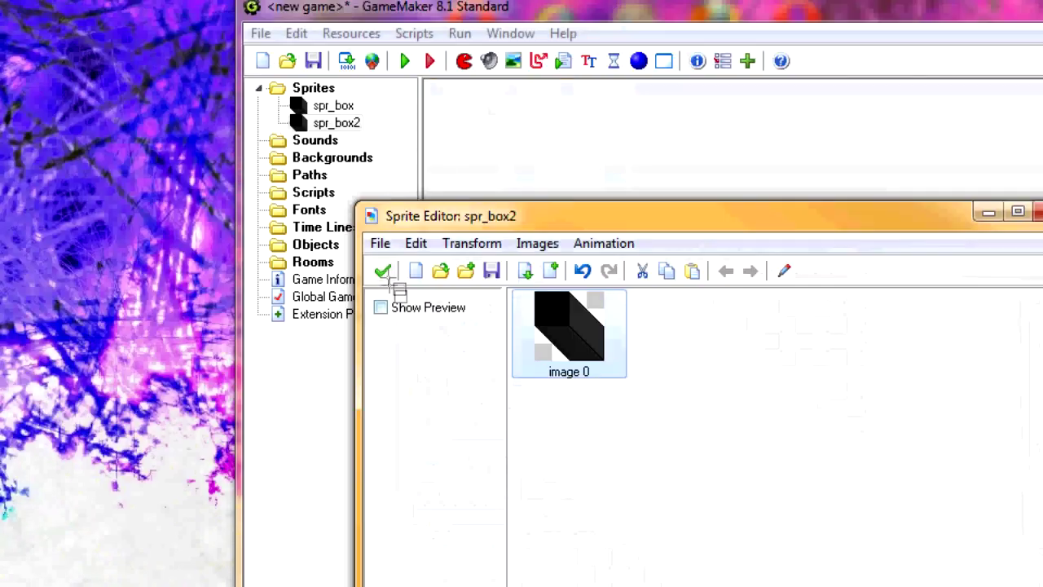
{"action": "left_click", "coordinate": [380, 272]}
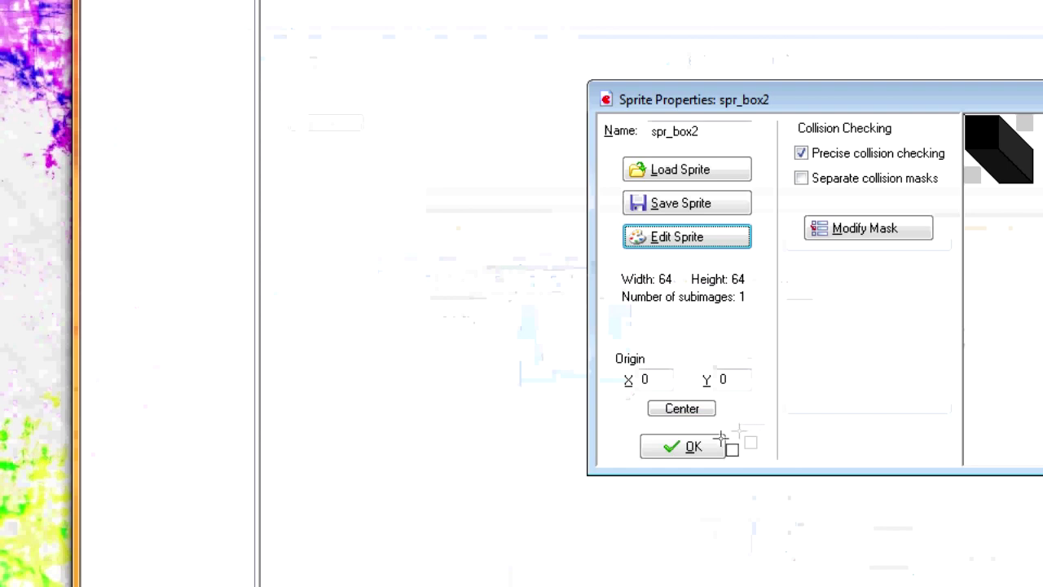
{"action": "left_click", "coordinate": [720, 444]}
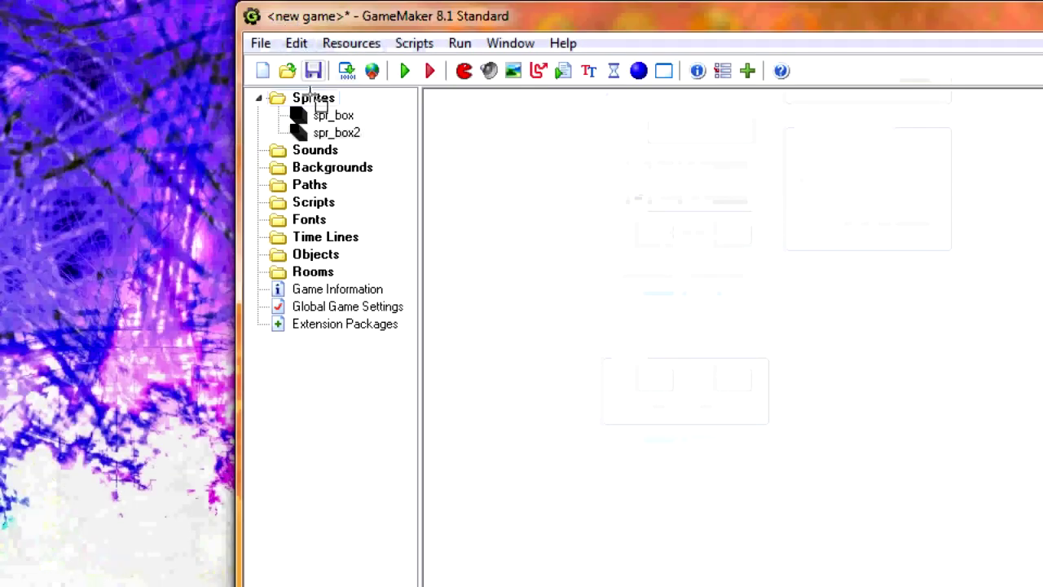
Create a new sprite and name it spr_player.
{"action": "right_click", "coordinate": [312, 97]}
{"action": "left_click", "coordinate": [358, 107]}
{"action": "type", "text": "sp"}
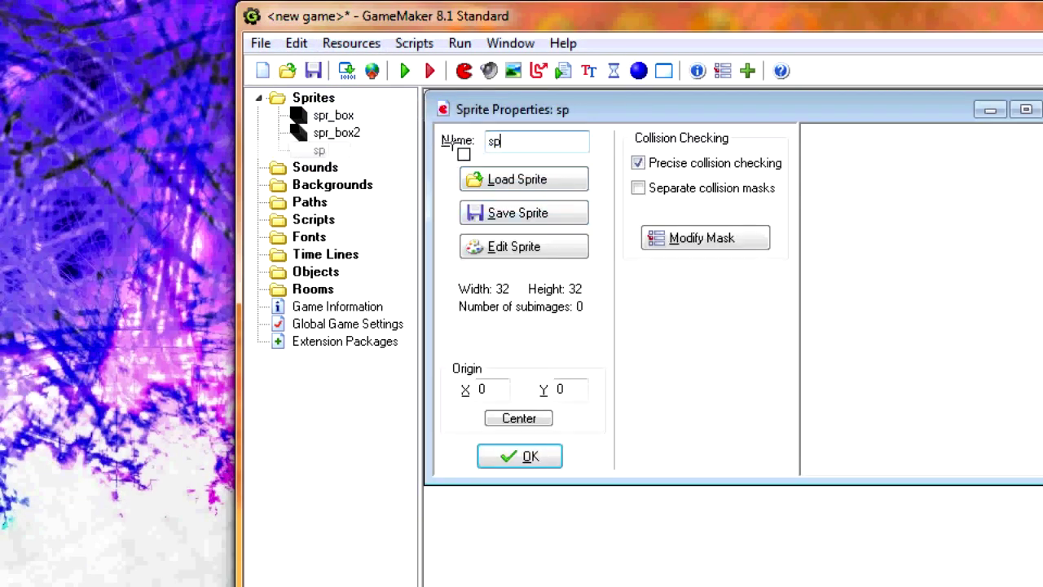
{"action": "type", "text": "r_player"}
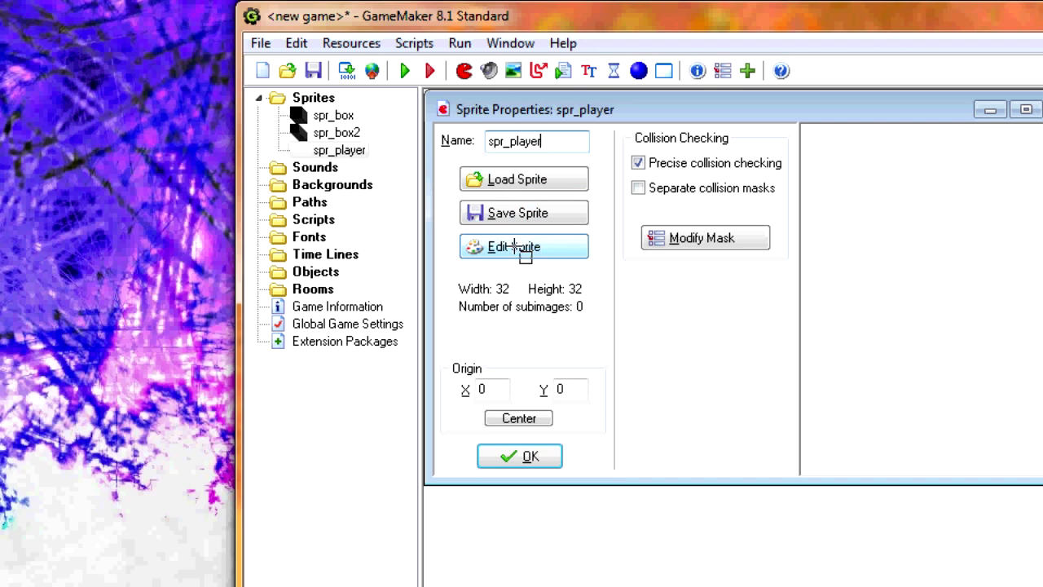
Add a blank image to the spr_player sprite and open it for editing.
{"action": "left_click", "coordinate": [513, 246]}
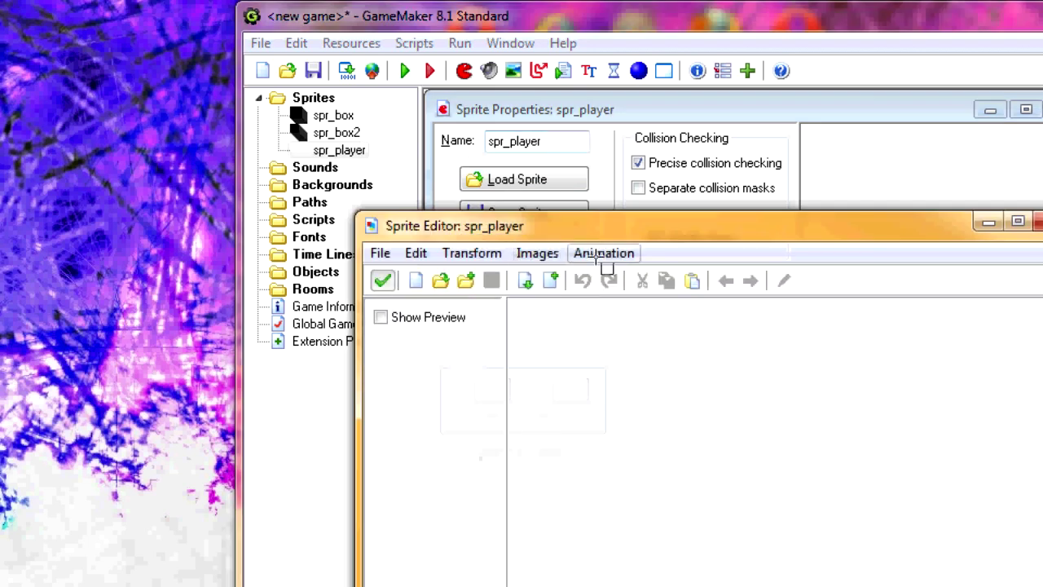
{"action": "left_click", "coordinate": [556, 278]}
{"action": "left_click", "coordinate": [442, 251]}
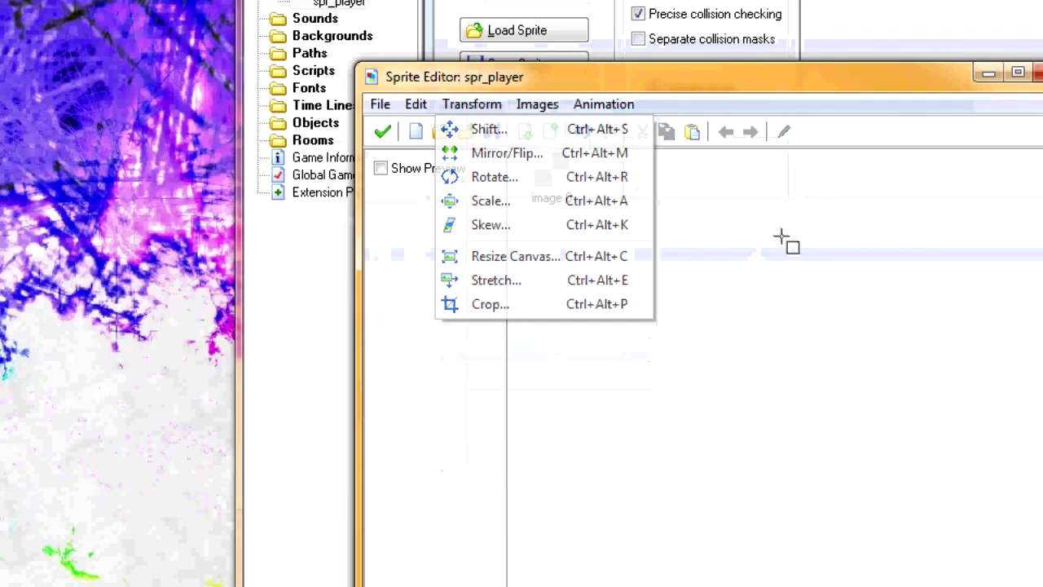
{"action": "left_click", "coordinate": [552, 173]}
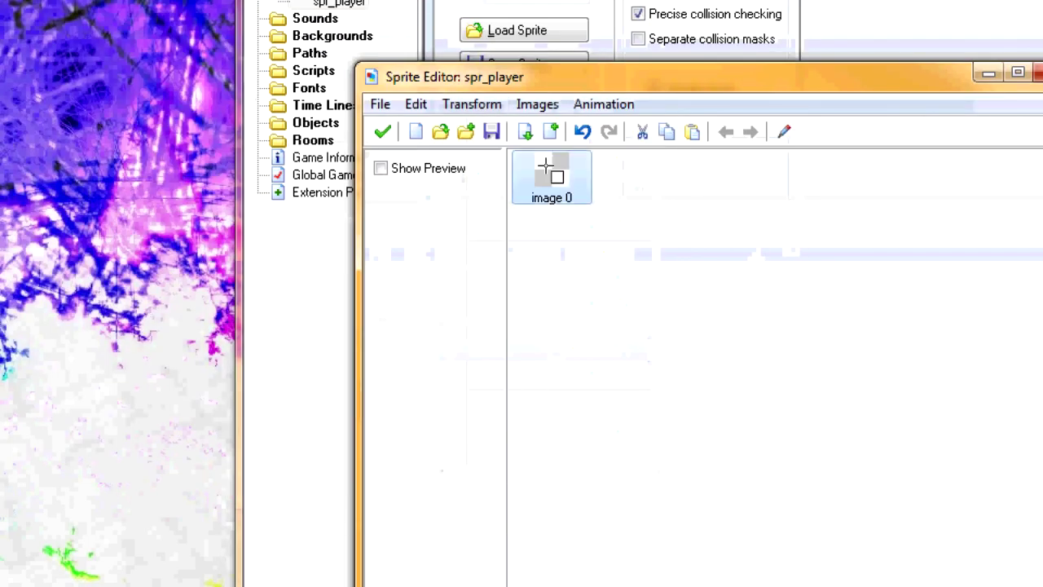
{"action": "double_click", "coordinate": [552, 173]}
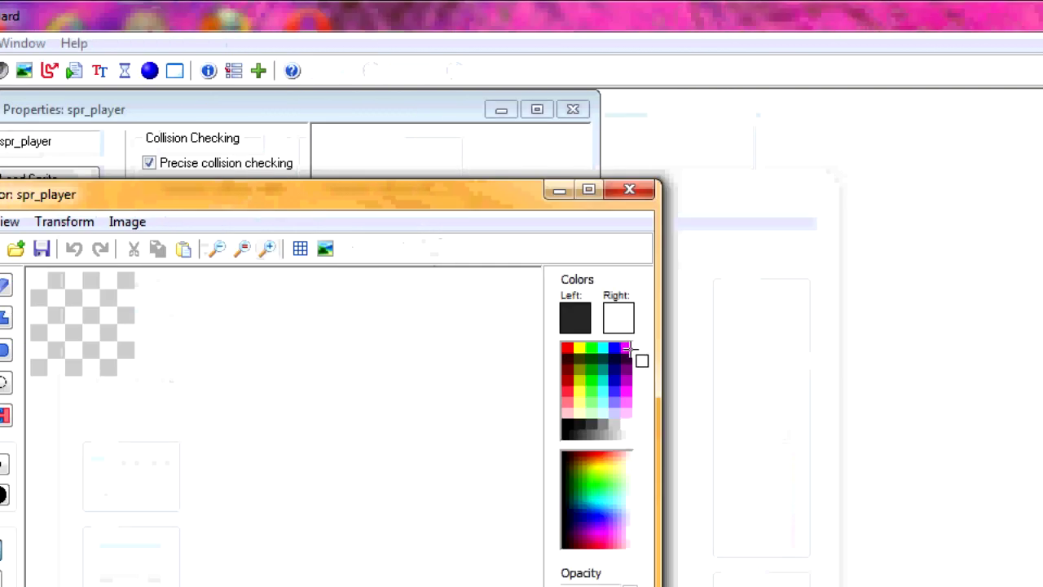
Draw a solid blue circle filling the spr_player canvas, then accept the image and confirm the sprite properties.
{"action": "left_click", "coordinate": [777, 349]}
{"action": "left_click", "coordinate": [430, 248]}
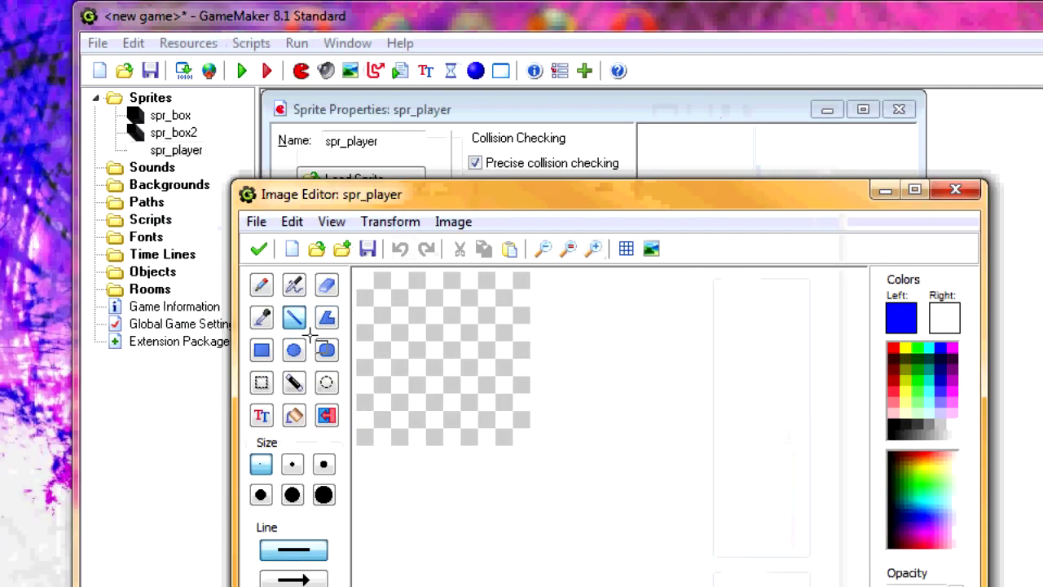
{"action": "left_click", "coordinate": [131, 349]}
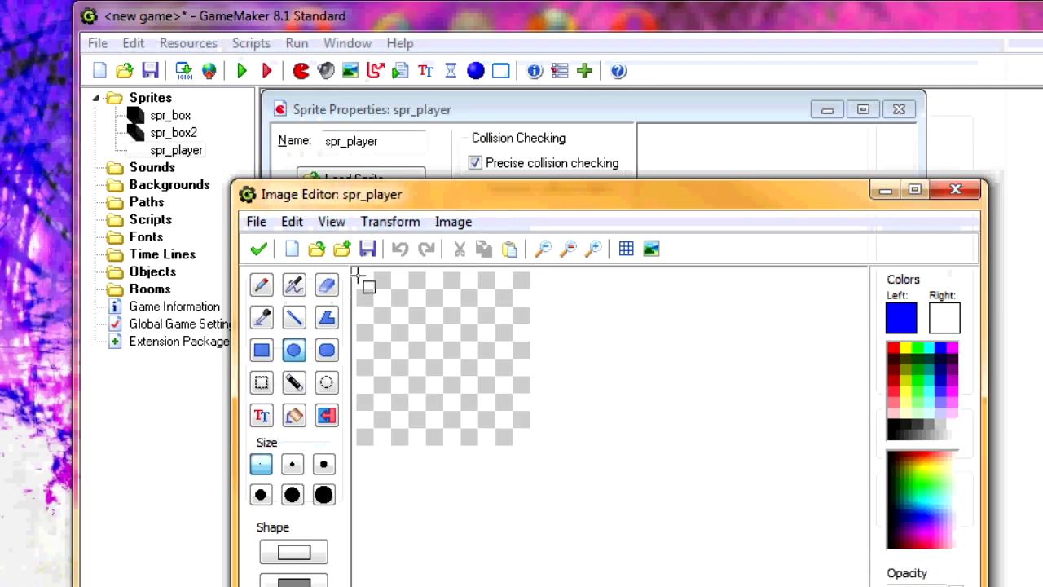
{"action": "left_click_drag", "start_coordinate": [360, 110], "coordinate": [519, 261]}
{"action": "left_click_drag", "start_coordinate": [519, 423], "coordinate": [529, 445]}
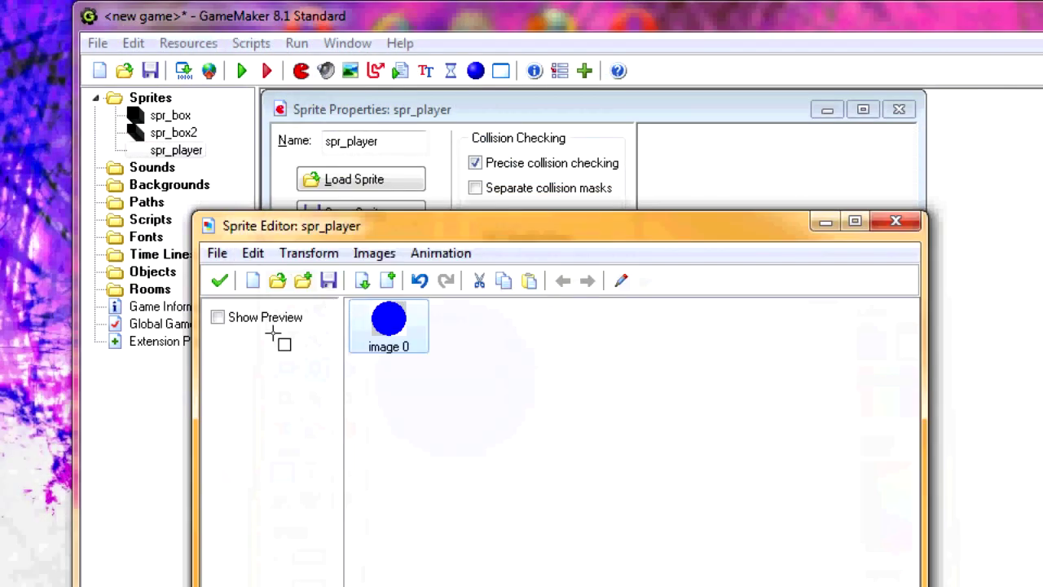
{"action": "left_click", "coordinate": [220, 280]}
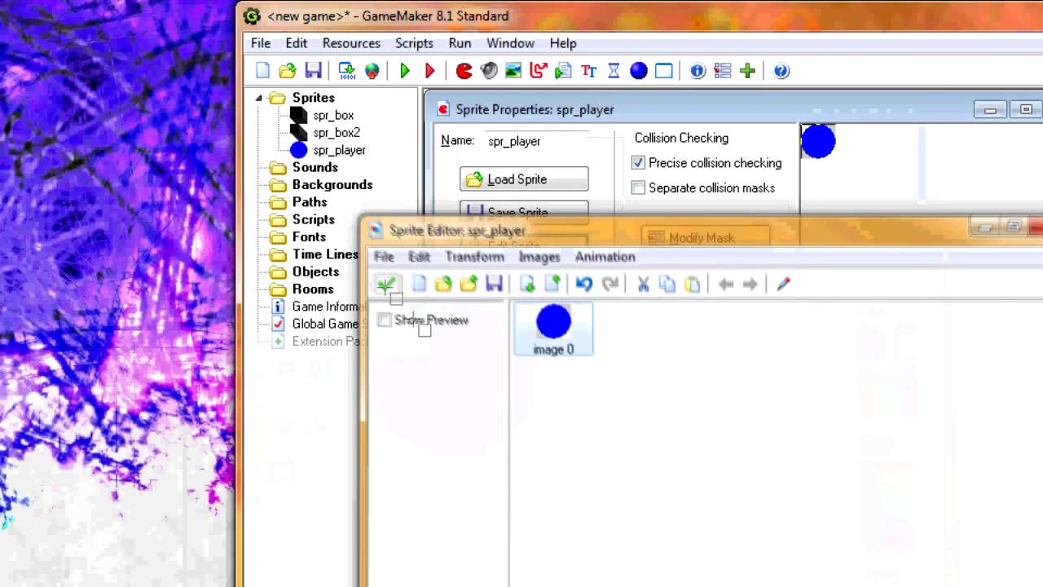
{"action": "left_click", "coordinate": [362, 458]}
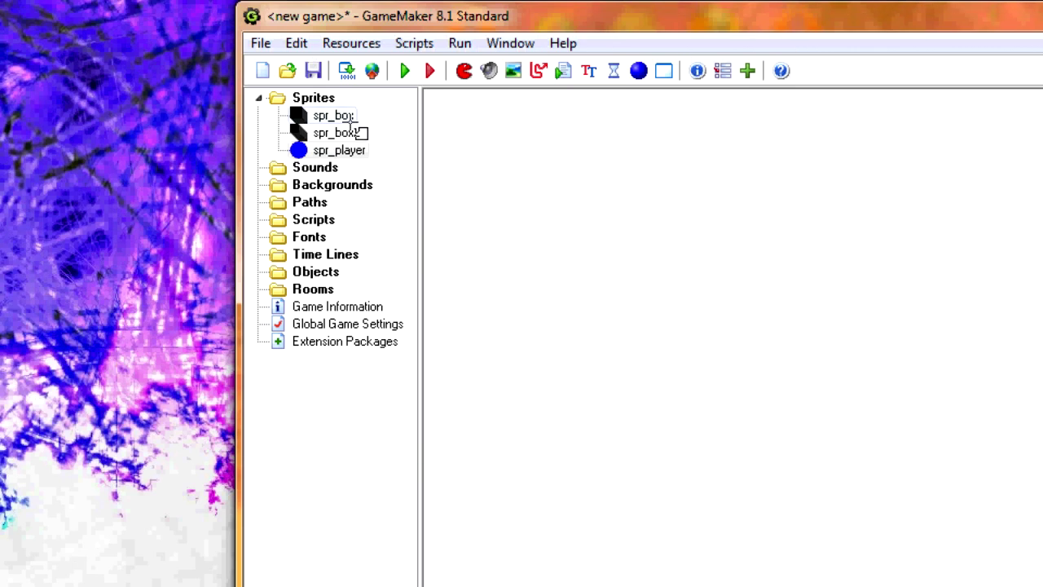
Open the collision mask of spr_box and switch its bounding box to Manual.
{"action": "left_click_drag", "start_coordinate": [351, 122], "coordinate": [450, 133]}
{"action": "left_click_drag", "start_coordinate": [440, 140], "coordinate": [337, 115]}
{"action": "double_click", "coordinate": [334, 115]}
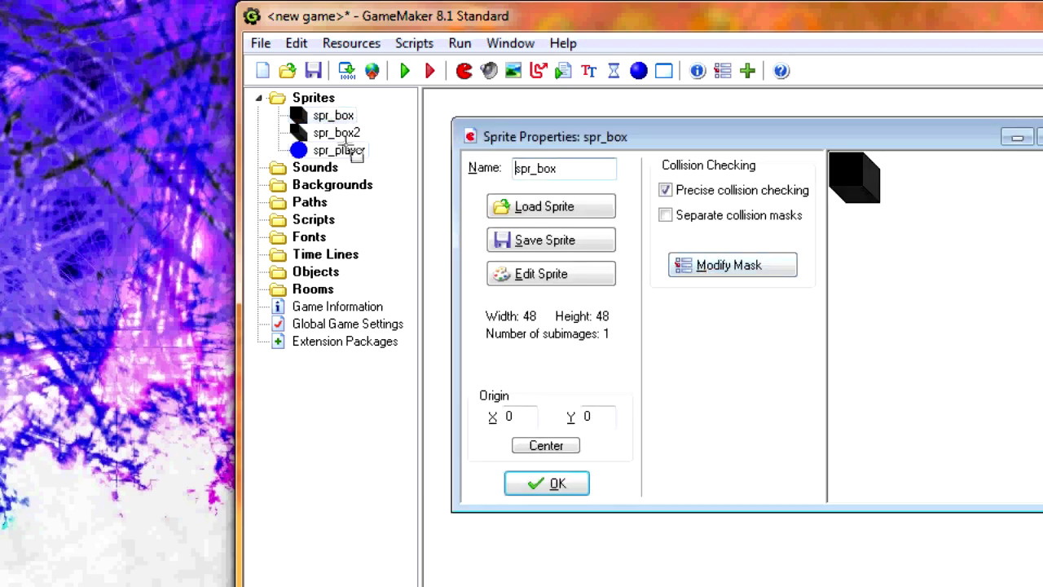
{"action": "left_click", "coordinate": [716, 267]}
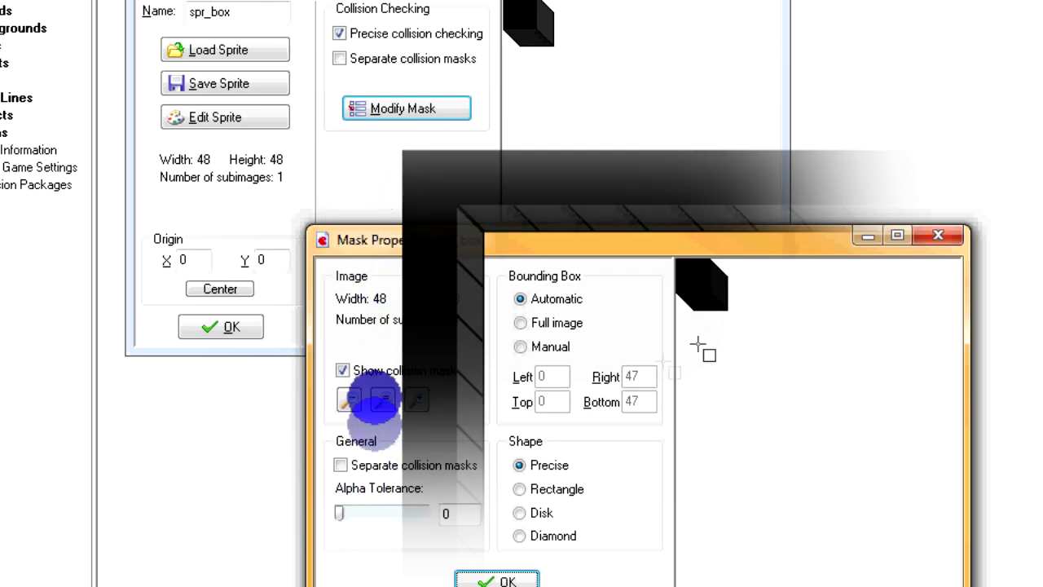
{"action": "left_click", "coordinate": [519, 346]}
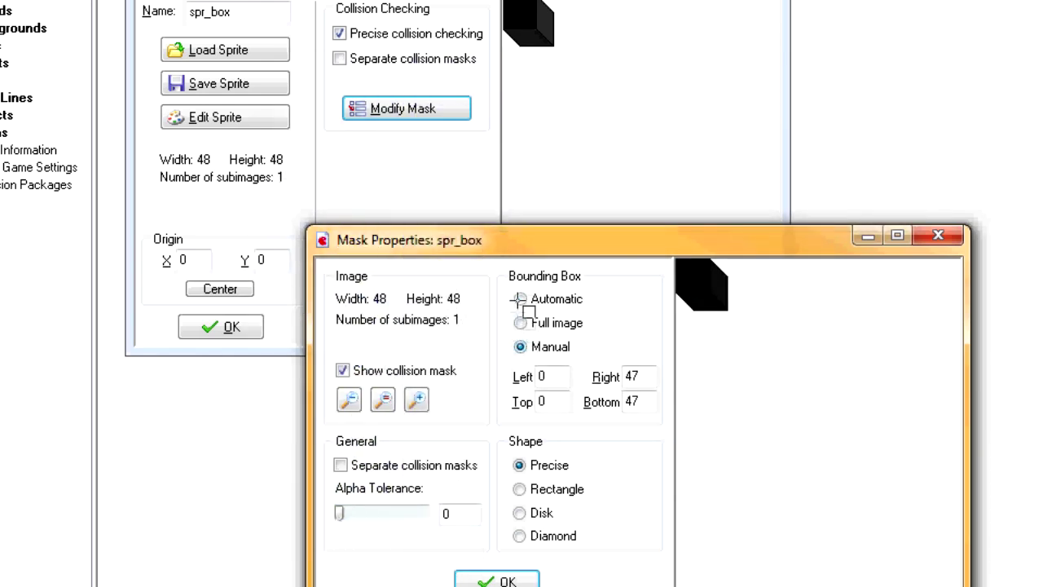
Set the spr_box bounding box to left 16, top 16, right 48 and bottom 48.
{"action": "left_click_drag", "start_coordinate": [558, 377], "coordinate": [511, 377]}
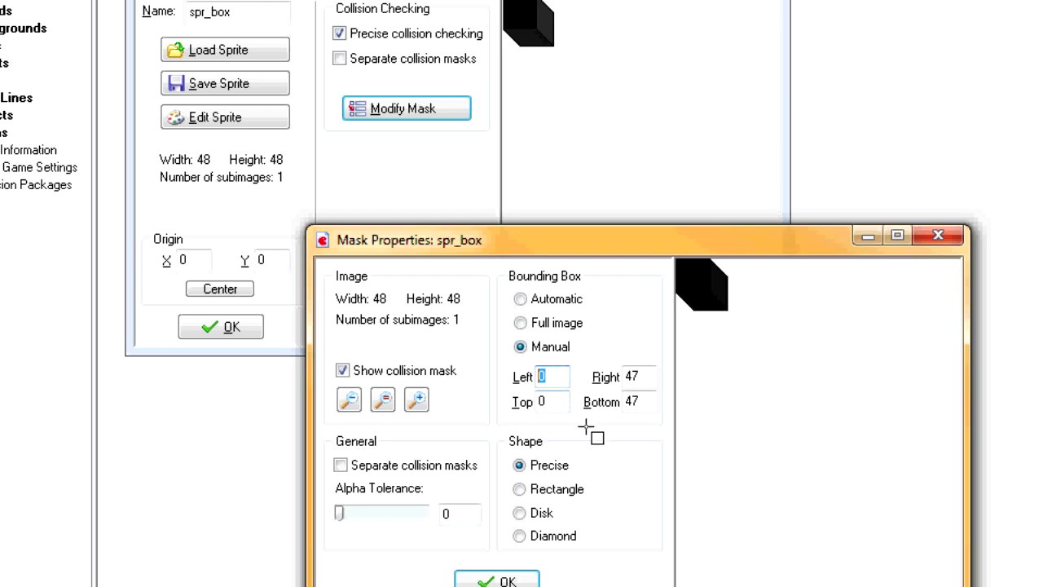
{"action": "type", "text": "16"}
{"action": "left_click_drag", "start_coordinate": [551, 404], "coordinate": [504, 406]}
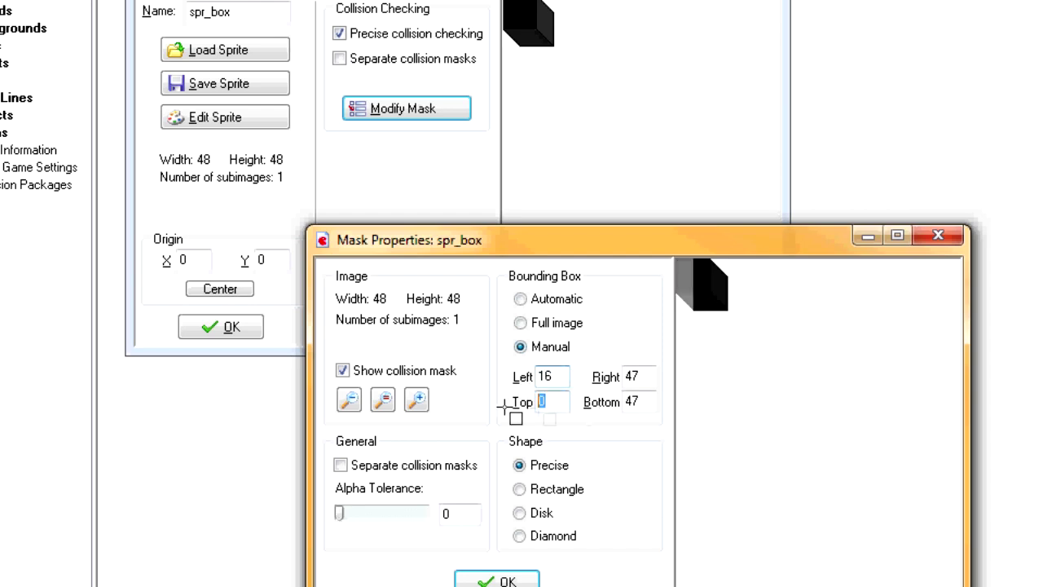
{"action": "type", "text": "16"}
{"action": "double_click", "coordinate": [652, 380]}
{"action": "type", "text": "48"}
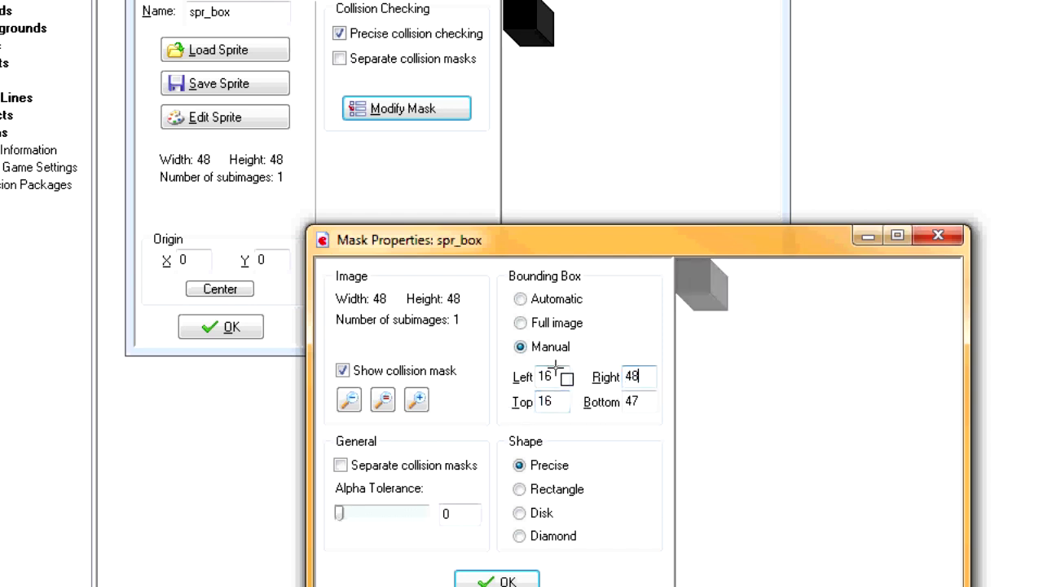
{"action": "key", "text": "Tab"}
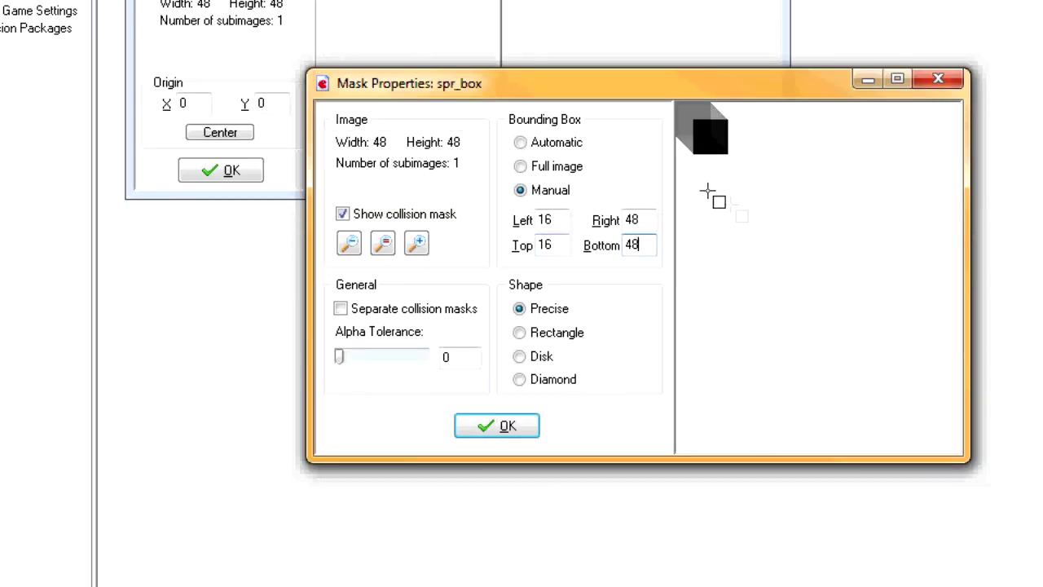
Check the four bounding box values, then confirm the spr_box mask and its sprite properties.
{"action": "double_click", "coordinate": [544, 220]}
{"action": "double_click", "coordinate": [551, 245]}
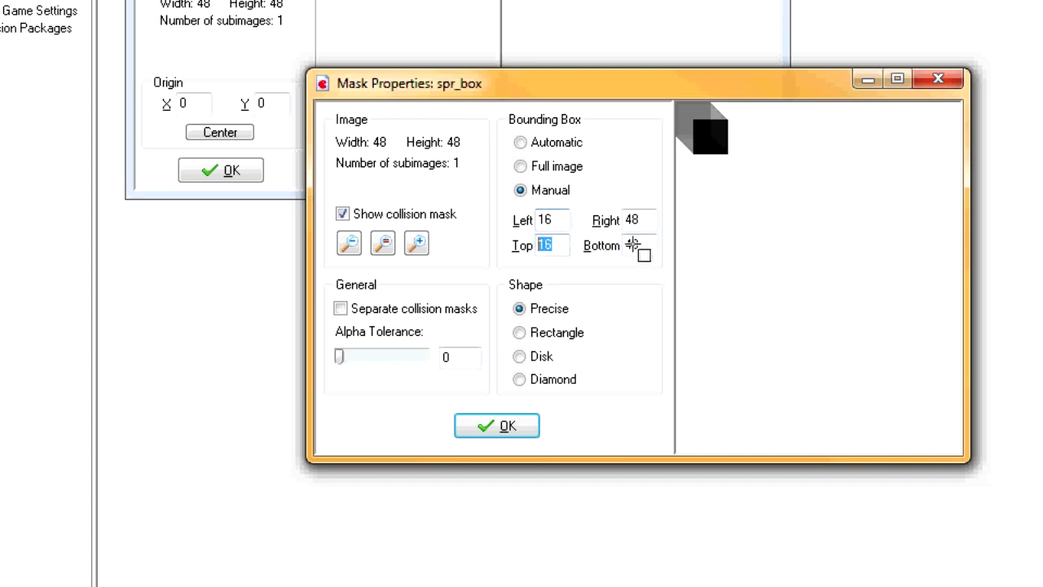
{"action": "double_click", "coordinate": [635, 245]}
{"action": "double_click", "coordinate": [639, 220]}
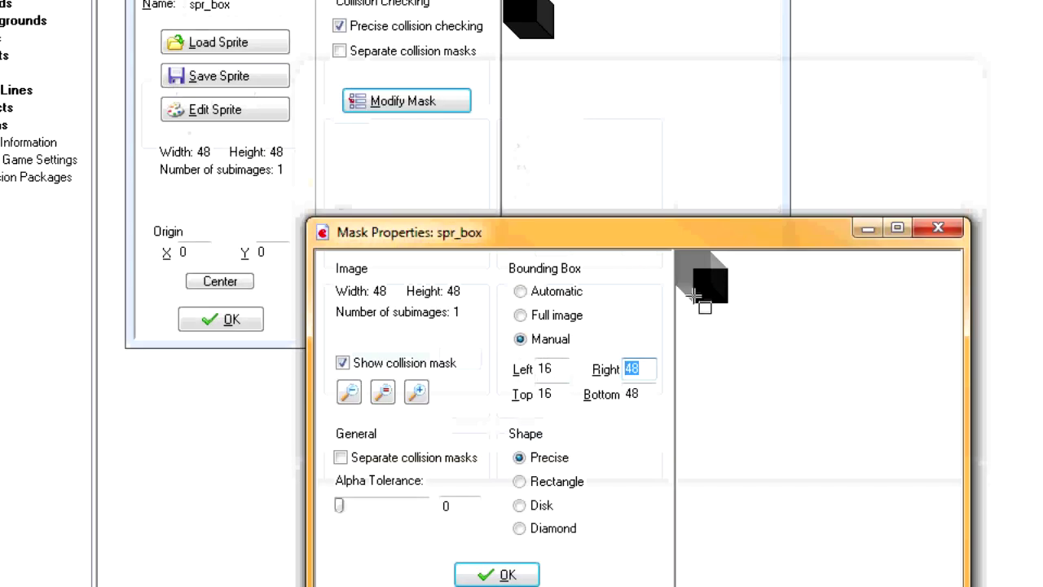
{"action": "left_click", "coordinate": [515, 406]}
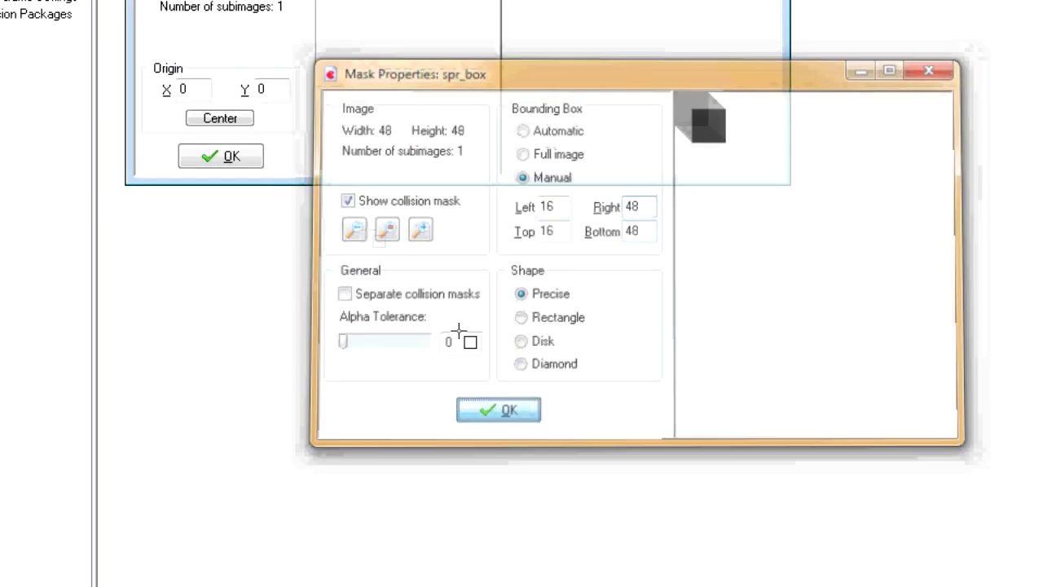
{"action": "left_click", "coordinate": [248, 149]}
Open the collision mask of spr_box2 and switch its bounding box to Manual.
{"action": "double_click", "coordinate": [355, 133]}
{"action": "left_click", "coordinate": [623, 303]}
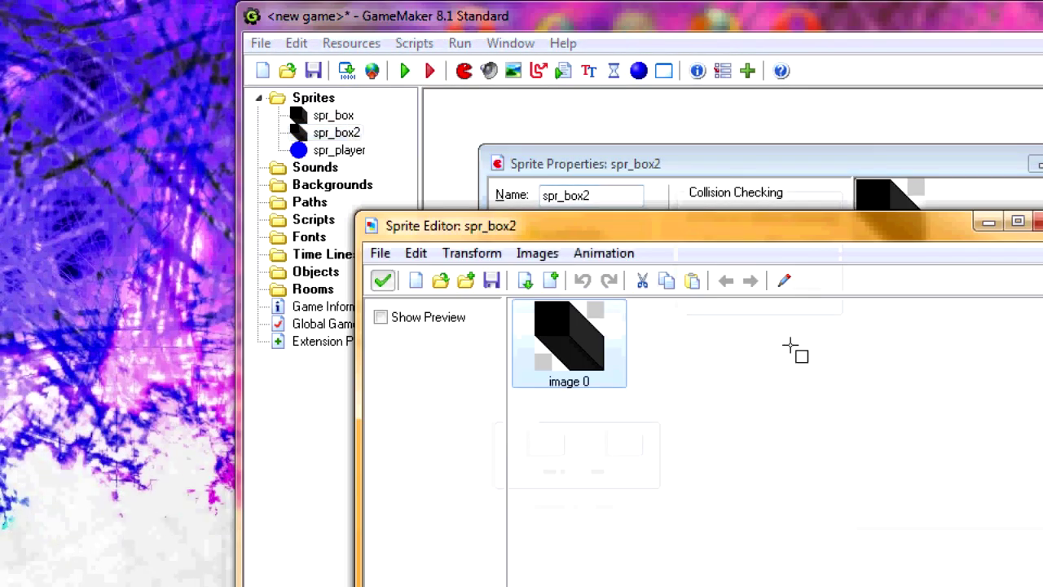
{"action": "left_click", "coordinate": [382, 279]}
{"action": "left_click", "coordinate": [754, 293]}
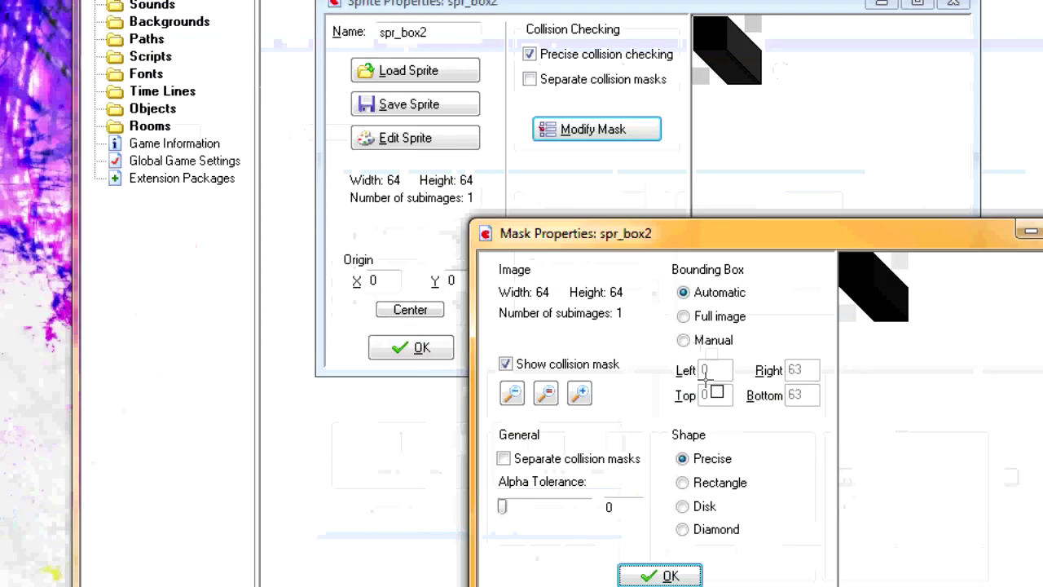
{"action": "left_click", "coordinate": [873, 503]}
Set the spr_box2 bounding box to left 32, top 32, right 64 and bottom 64, and confirm the mask and sprite.
{"action": "double_click", "coordinate": [866, 534]}
{"action": "type", "text": "32"}
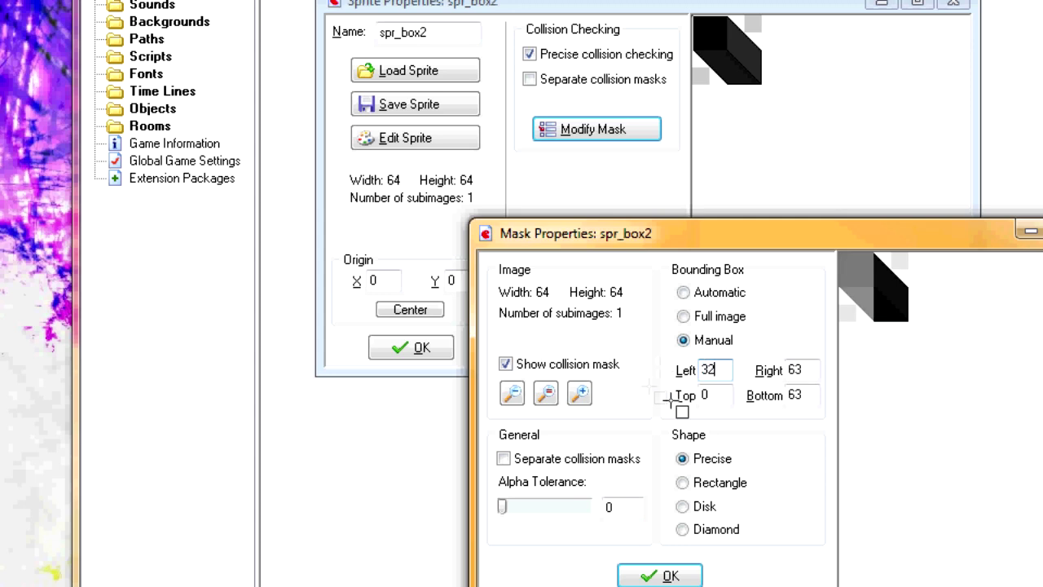
{"action": "double_click", "coordinate": [700, 395]}
{"action": "type", "text": "32"}
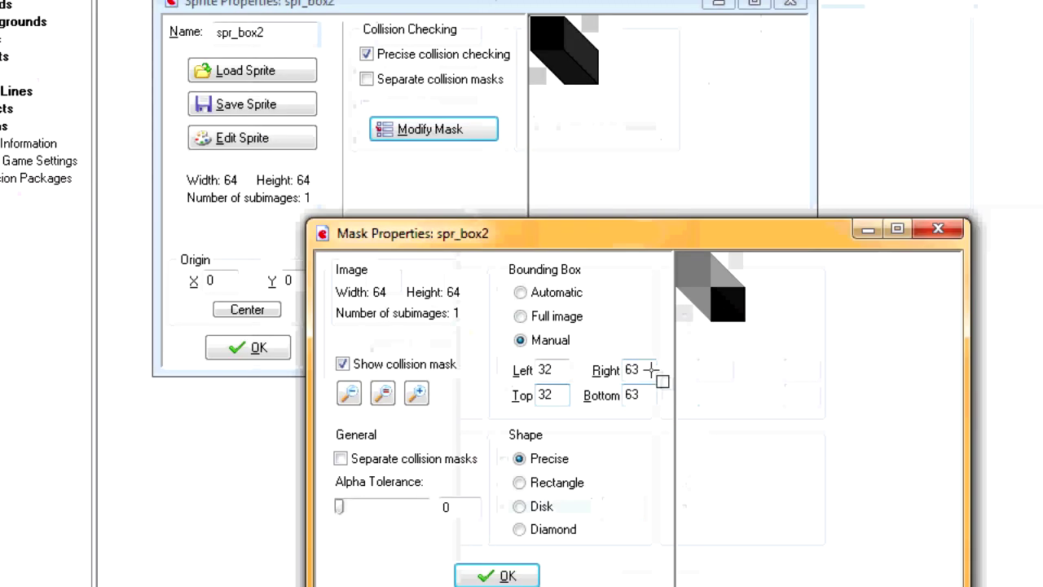
{"action": "double_click", "coordinate": [797, 370]}
{"action": "type", "text": "64"}
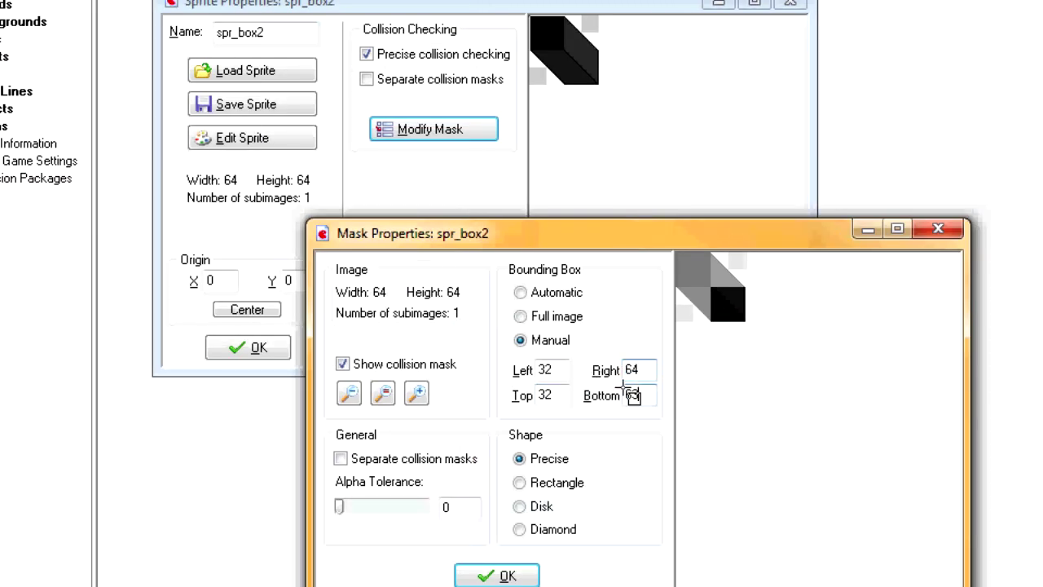
{"action": "double_click", "coordinate": [632, 394]}
{"action": "type", "text": "64"}
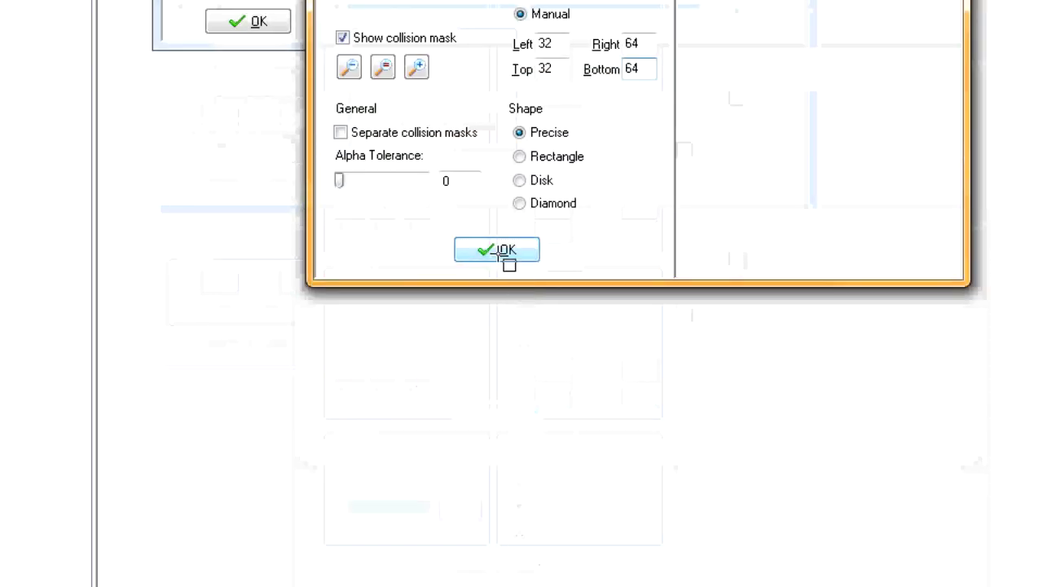
{"action": "left_click", "coordinate": [505, 252]}
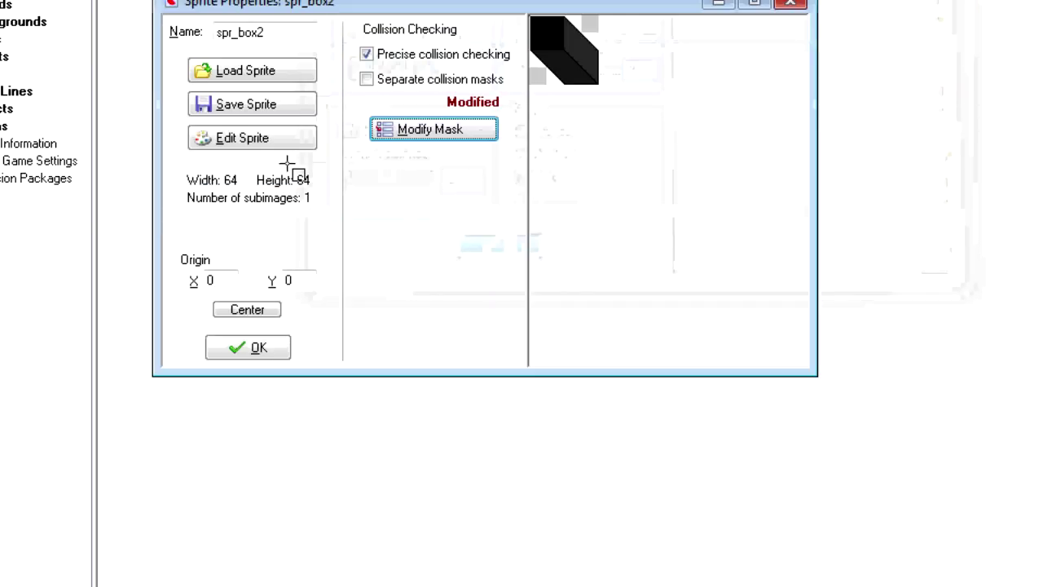
{"action": "left_click", "coordinate": [247, 21]}
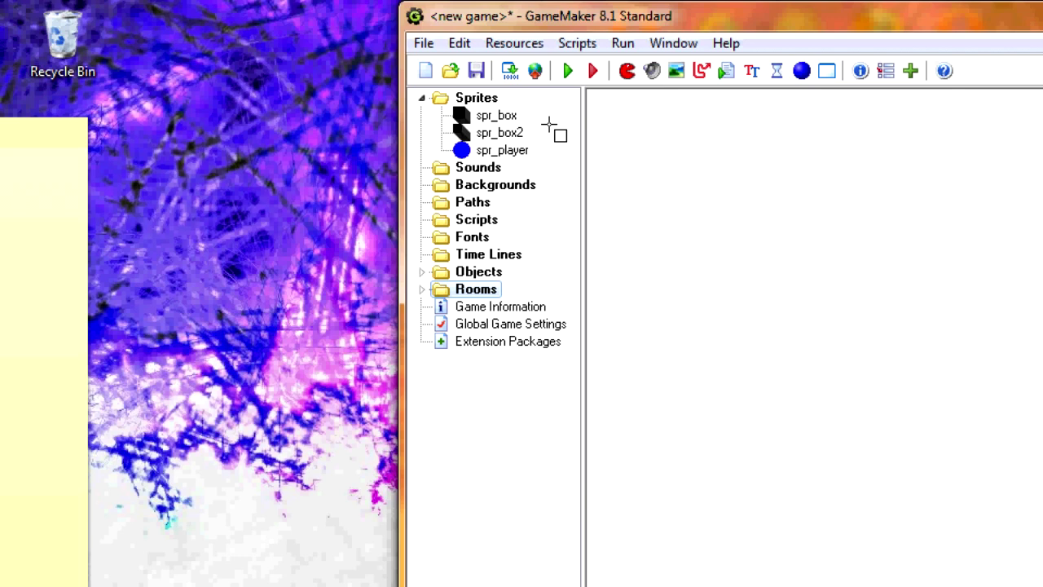
Set the origin of spr_box to X 16, Y 16 and confirm its sprite properties.
{"action": "left_click_drag", "start_coordinate": [549, 124], "coordinate": [496, 118]}
{"action": "double_click", "coordinate": [495, 117]}
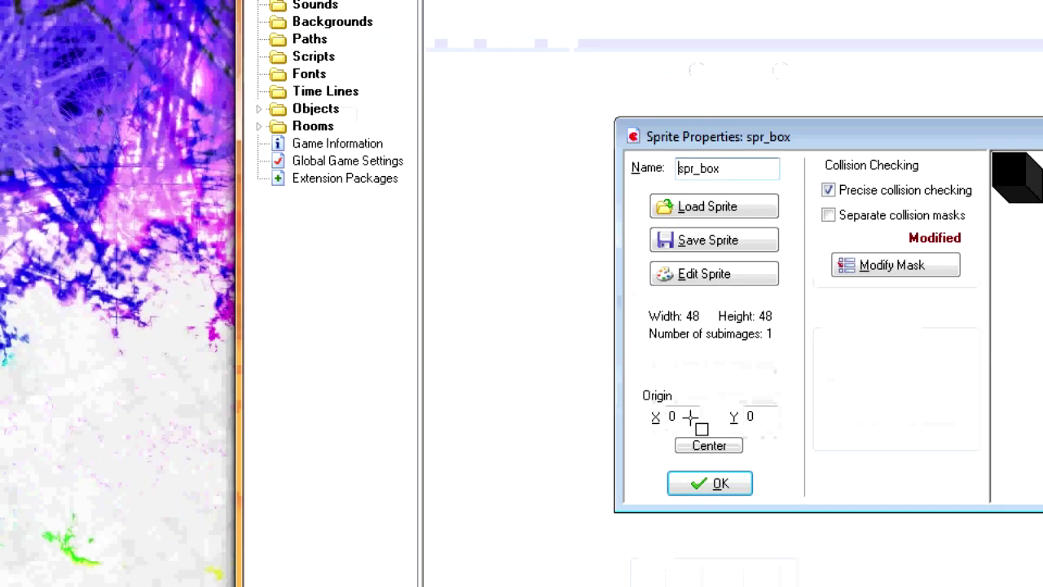
{"action": "double_click", "coordinate": [835, 578]}
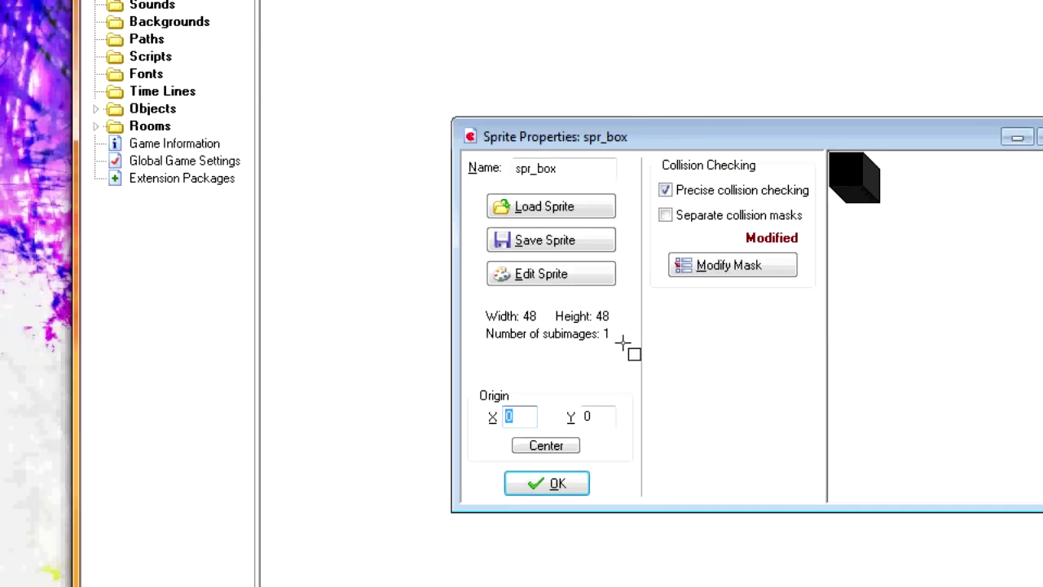
{"action": "type", "text": "16"}
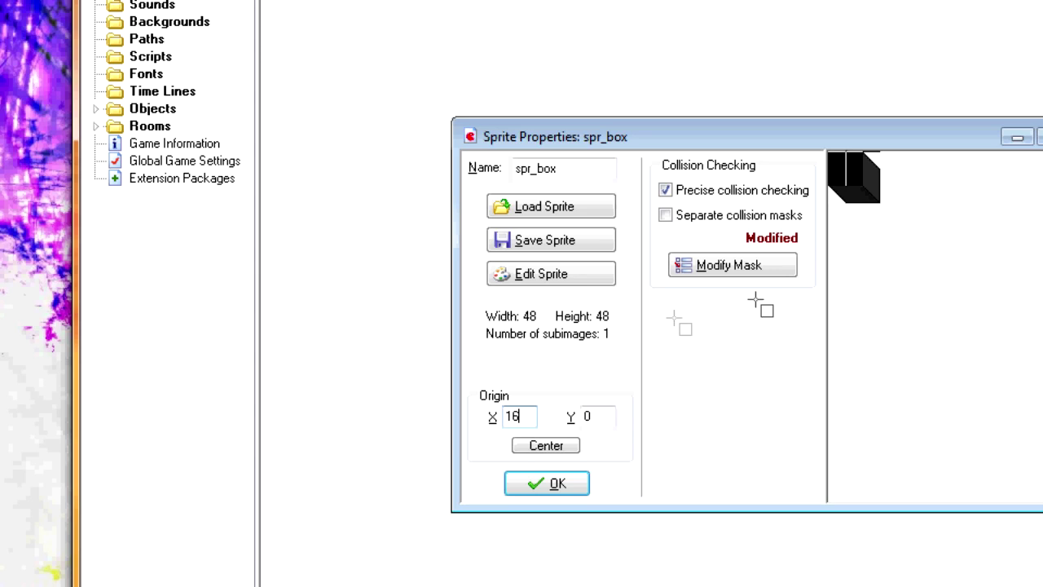
{"action": "key", "text": "Tab"}
{"action": "type", "text": "16"}
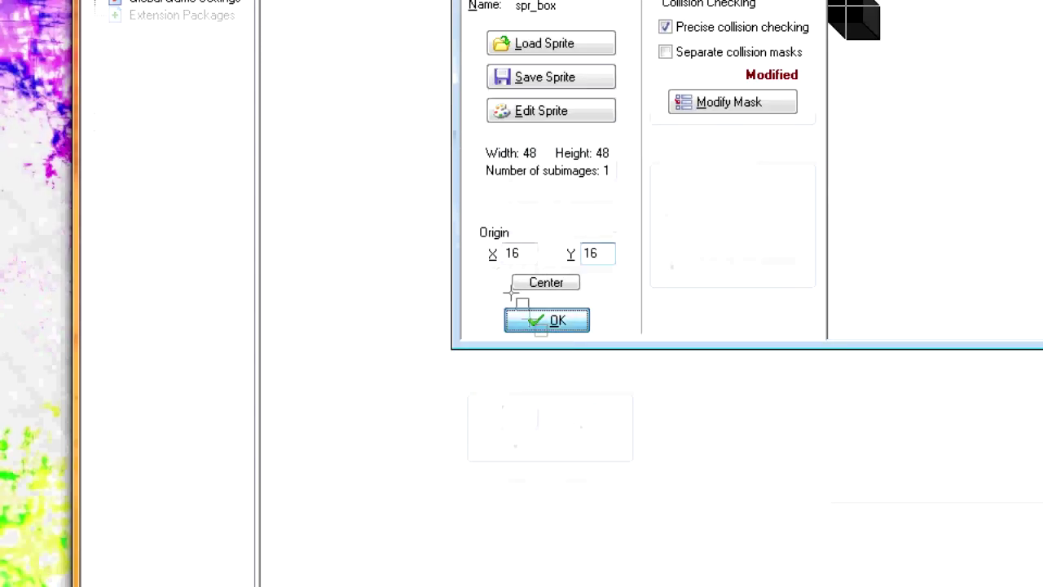
{"action": "left_click", "coordinate": [544, 483]}
Set the origin of spr_box2 to X 32, Y 32 and confirm its sprite properties.
{"action": "double_click", "coordinate": [340, 133]}
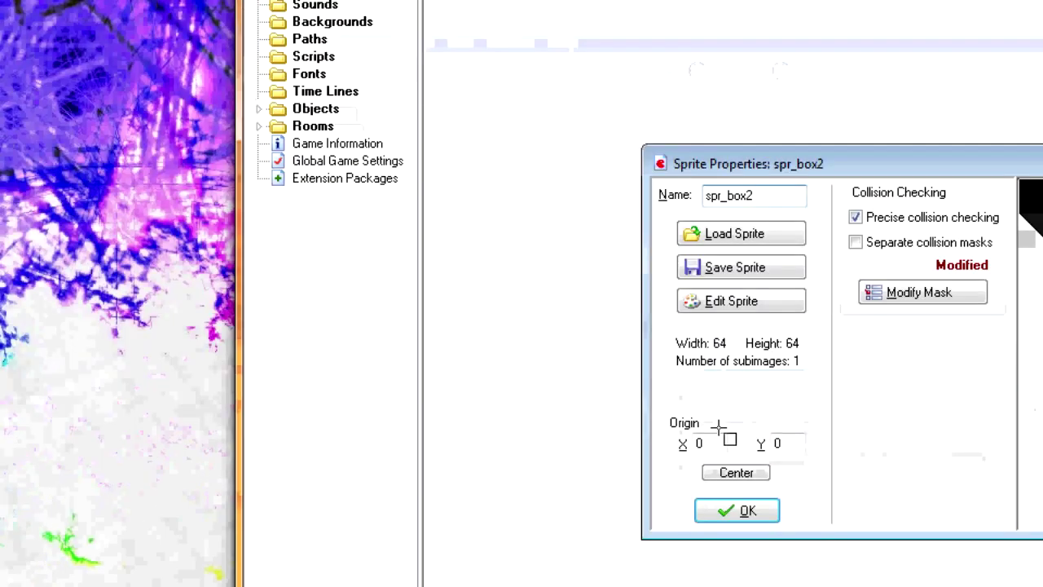
{"action": "left_click_drag", "start_coordinate": [711, 443], "coordinate": [659, 435]}
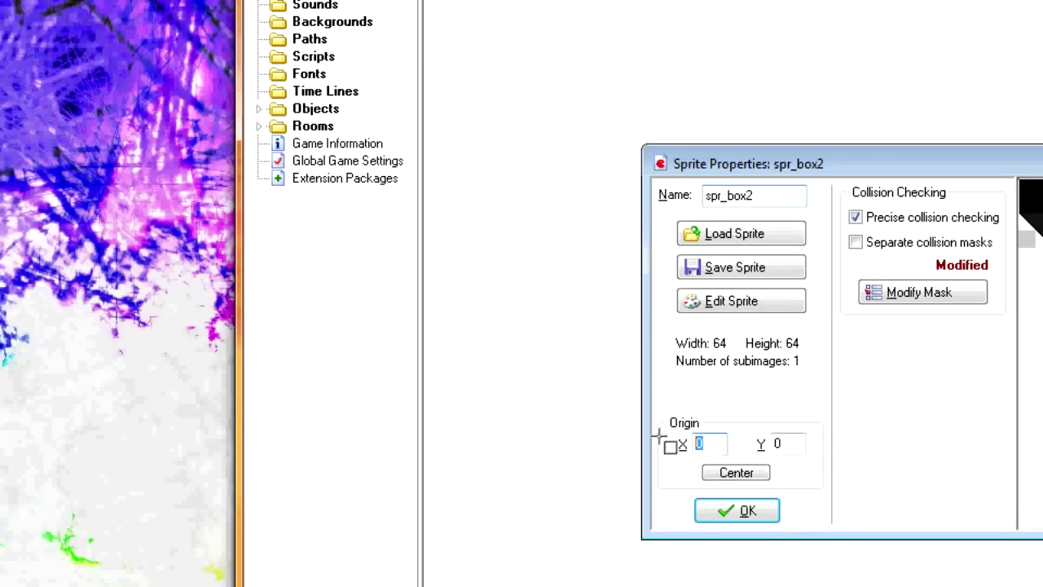
{"action": "type", "text": "32"}
{"action": "key", "text": "Tab"}
{"action": "type", "text": "32"}
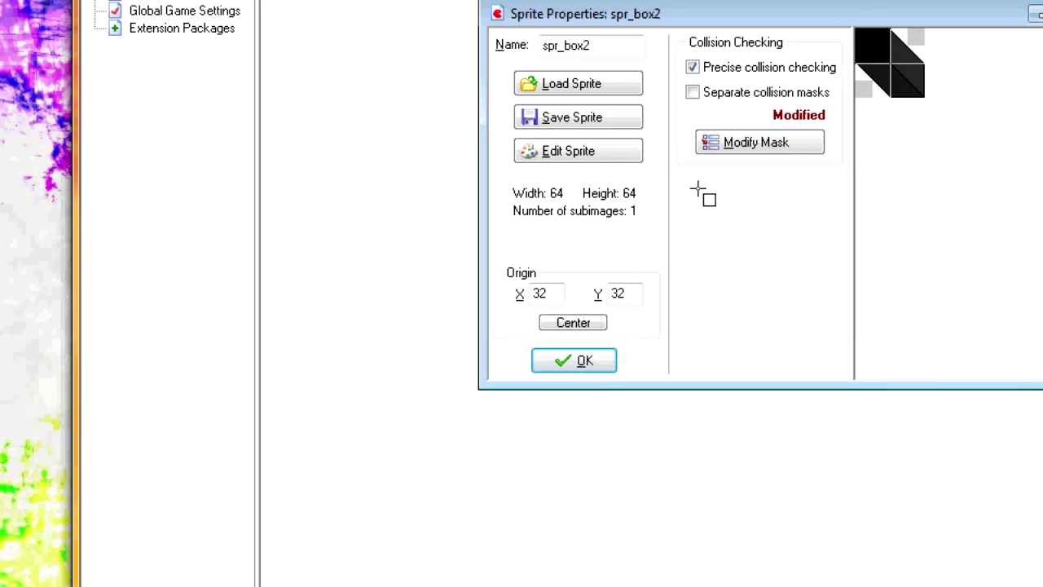
{"action": "left_click", "coordinate": [588, 367]}
Create an object named obj_player and assign spr_player as its sprite.
{"action": "right_click", "coordinate": [317, 269]}
{"action": "left_click", "coordinate": [367, 280]}
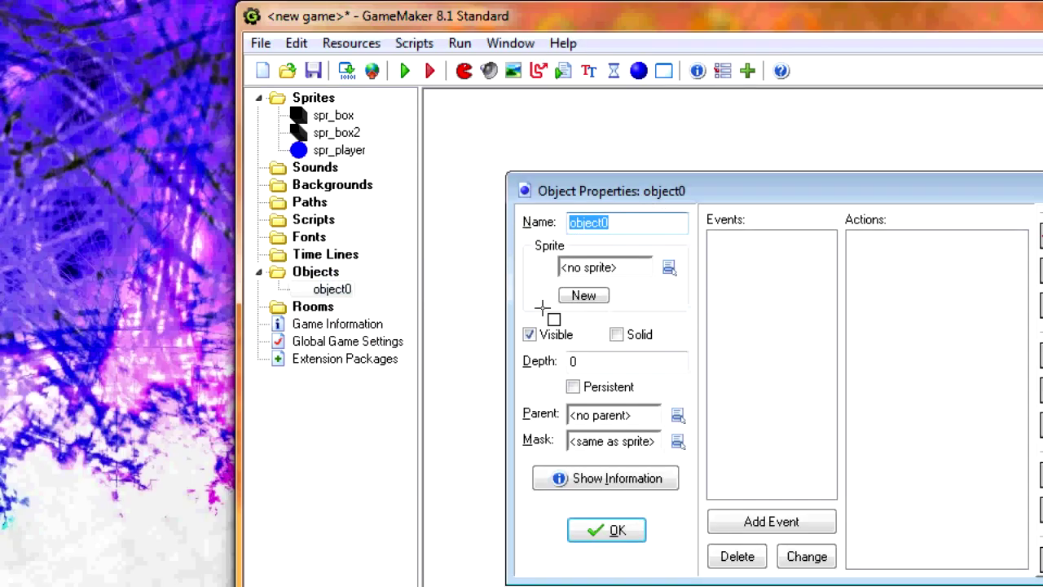
{"action": "type", "text": "obj_player"}
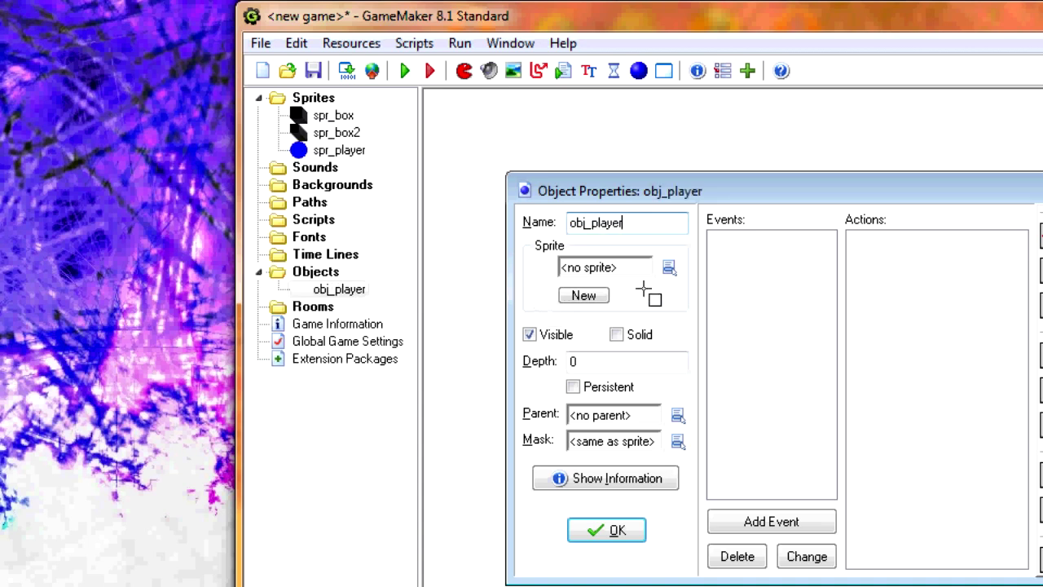
{"action": "left_click", "coordinate": [669, 267]}
{"action": "left_click", "coordinate": [729, 356]}
Add a Step event to obj_player with an Execute Code action.
{"action": "left_click", "coordinate": [771, 521]}
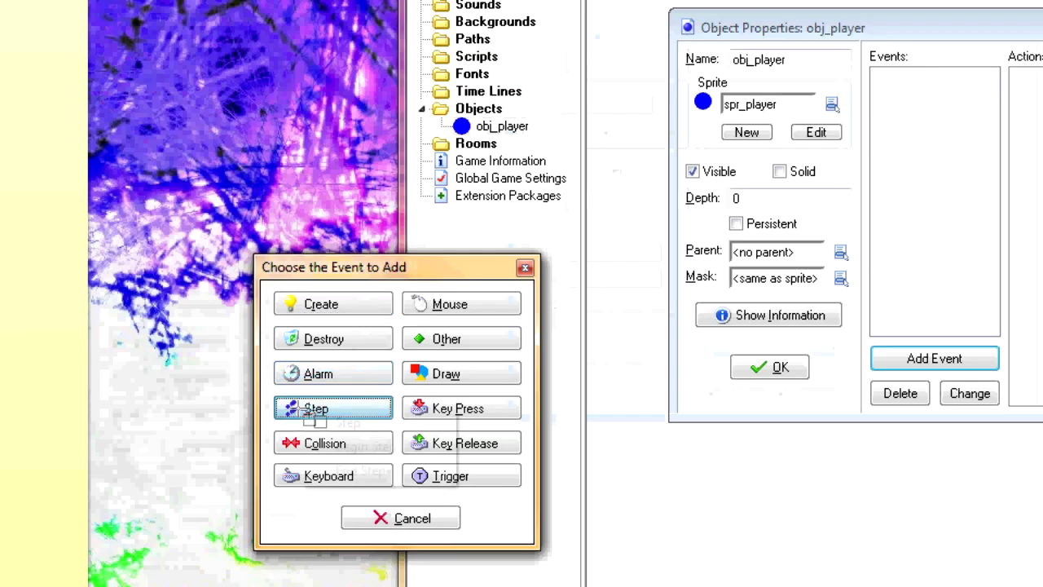
{"action": "left_click", "coordinate": [172, 409]}
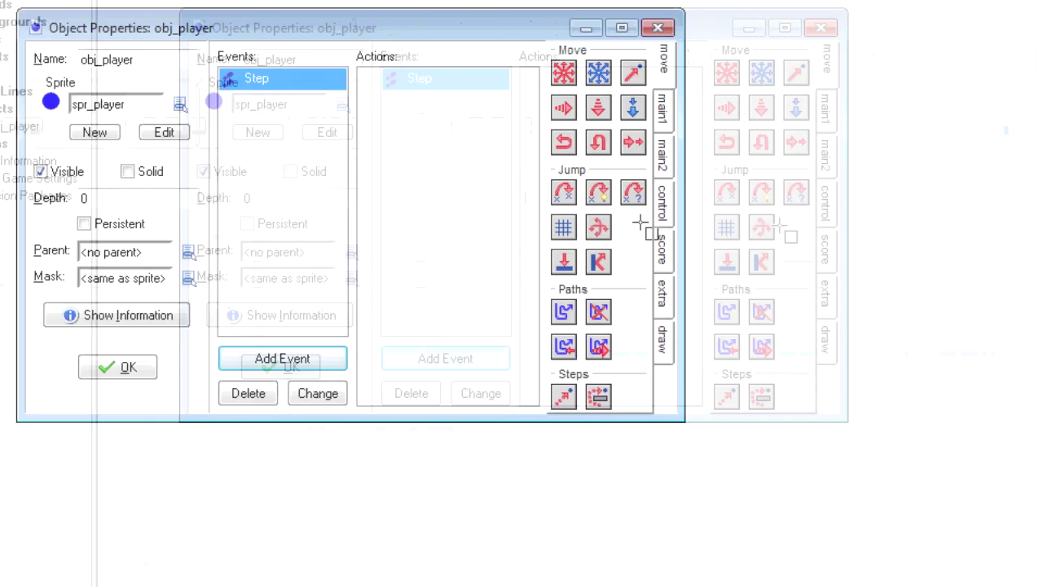
{"action": "left_click", "coordinate": [663, 204]}
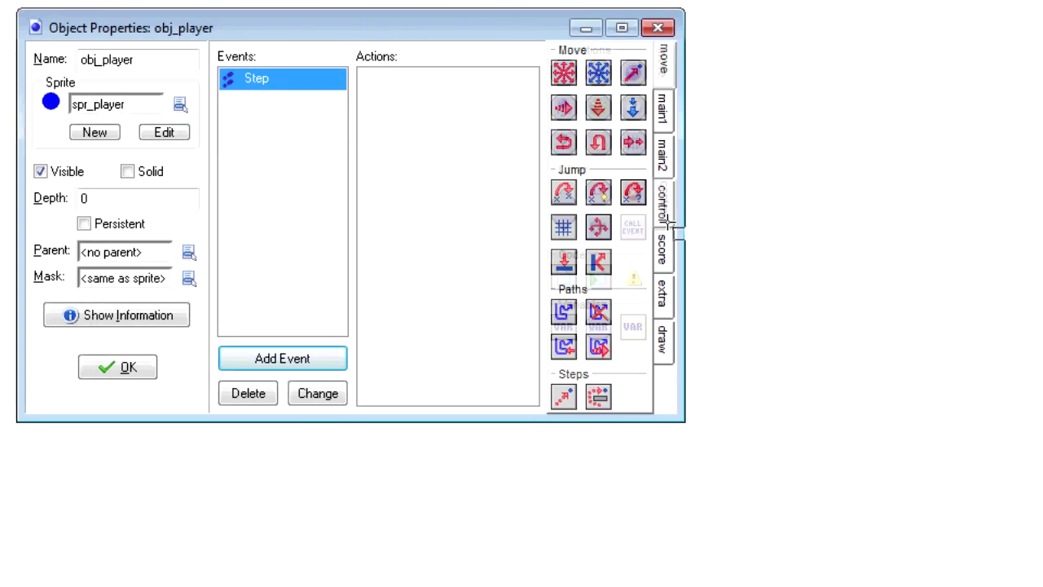
{"action": "left_click_drag", "start_coordinate": [568, 277], "coordinate": [440, 191]}
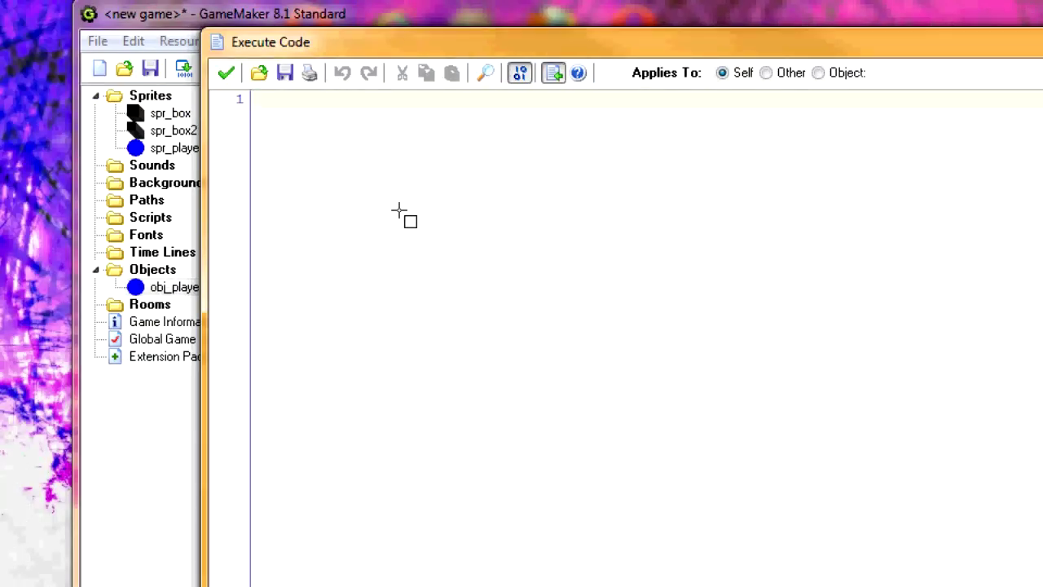
Write the rightward movement code: if keyboard_check(vk_right) && place_free(x+8,y){x+=8}.
{"action": "type", "text": "if"}
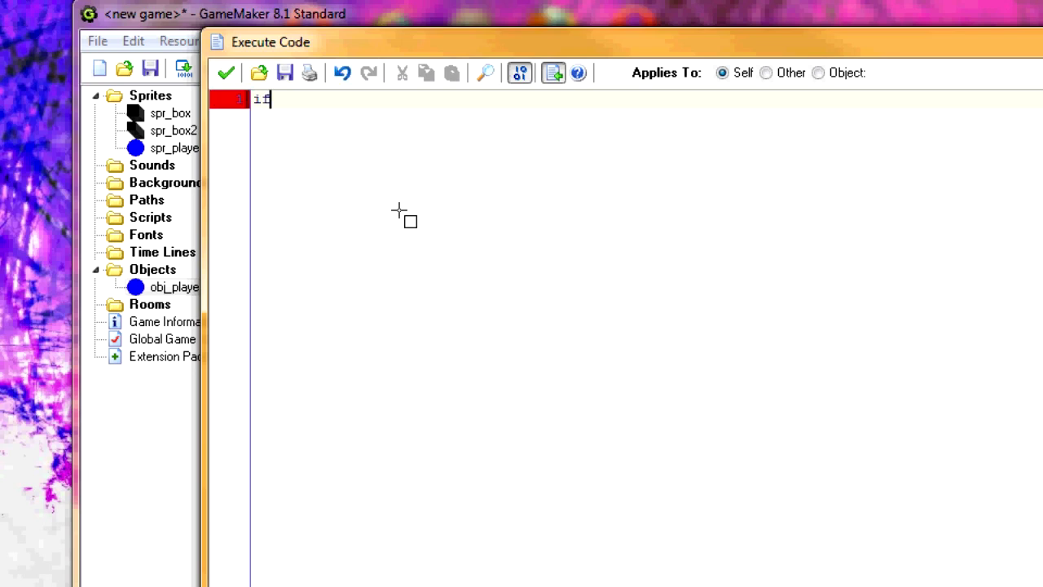
{"action": "type", "text": " keyboard_check(vk_"}
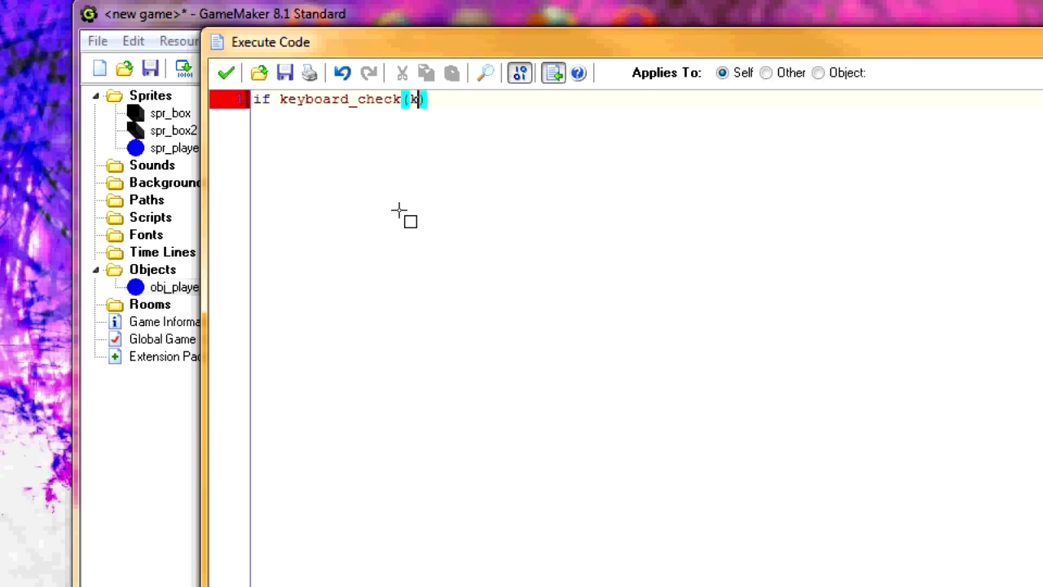
{"action": "type", "text": "right) && place_free(x"}
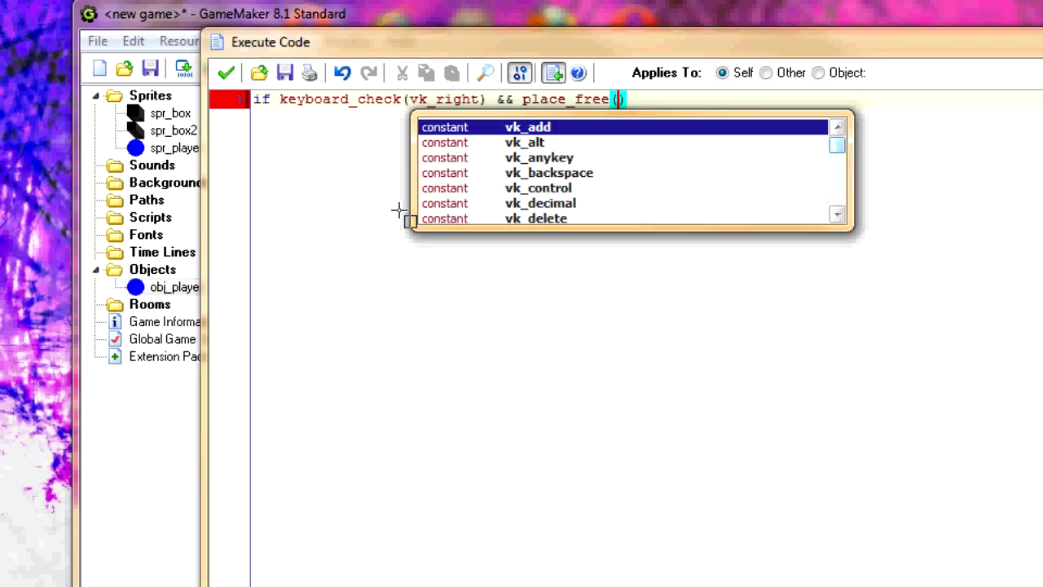
{"action": "type", "text": "+8,y){x+=8"}
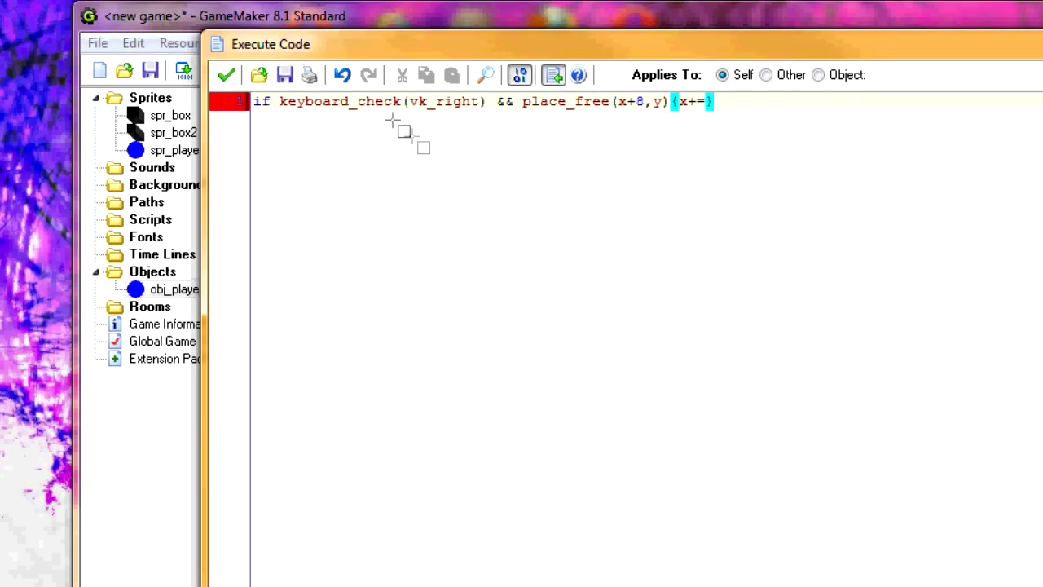
Copy the rightward movement line and paste it on three new lines below.
{"action": "key", "text": "ctrl+a"}
{"action": "key", "text": "ctrl+c"}
{"action": "left_click", "coordinate": [888, 101]}
{"action": "key", "text": "Return"}
{"action": "key", "text": "ctrl+v"}
{"action": "key", "text": "Return"}
{"action": "key", "text": "ctrl+v"}
{"action": "key", "text": "Return"}
{"action": "key", "text": "ctrl+v"}
Change the second line to leftward movement with vk_left, place_free(x-8,y) and x-=8.
{"action": "left_click_drag", "start_coordinate": [647, 120], "coordinate": [598, 120]}
{"action": "type", "text": "left"}
{"action": "left_click", "coordinate": [789, 119]}
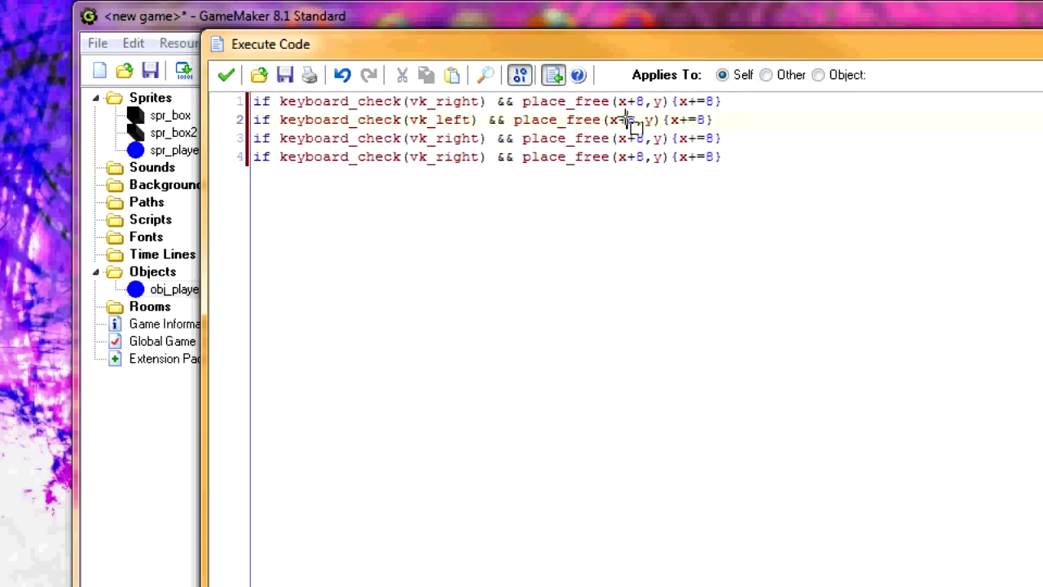
{"action": "key", "text": "BackSpace"}
{"action": "type", "text": "-"}
Change the third line to downward movement with vk_down, place_free(x,y+8) and y+=8.
{"action": "left_click_drag", "start_coordinate": [689, 139], "coordinate": [679, 139]}
{"action": "type", "text": "y"}
{"action": "left_click_drag", "start_coordinate": [478, 139], "coordinate": [435, 138]}
{"action": "type", "text": "down"}
{"action": "left_click", "coordinate": [636, 138]}
{"action": "key", "text": "BackSpace"}
{"action": "key", "text": "BackSpace"}
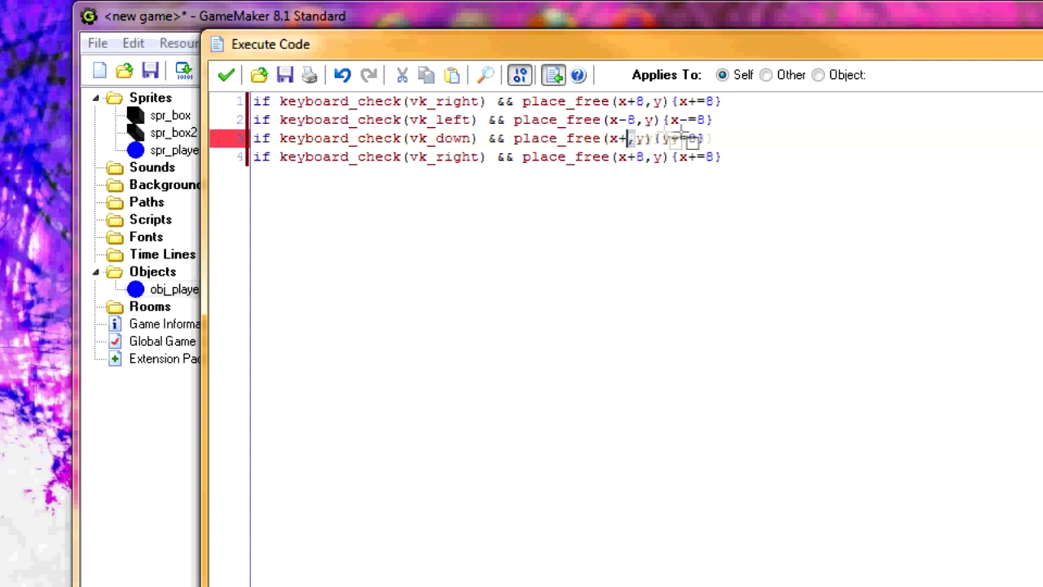
{"action": "left_click", "coordinate": [637, 136]}
{"action": "type", "text": "+8"}
Change the fourth line to upward movement with vk_up, place_free(x,y-8) and y-=8.
{"action": "left_click", "coordinate": [662, 157]}
{"action": "type", "text": "-8"}
{"action": "left_click", "coordinate": [645, 156]}
{"action": "key", "text": "BackSpace"}
{"action": "key", "text": "BackSpace"}
{"action": "left_click_drag", "start_coordinate": [697, 156], "coordinate": [680, 156]}
{"action": "type", "text": "y-"}
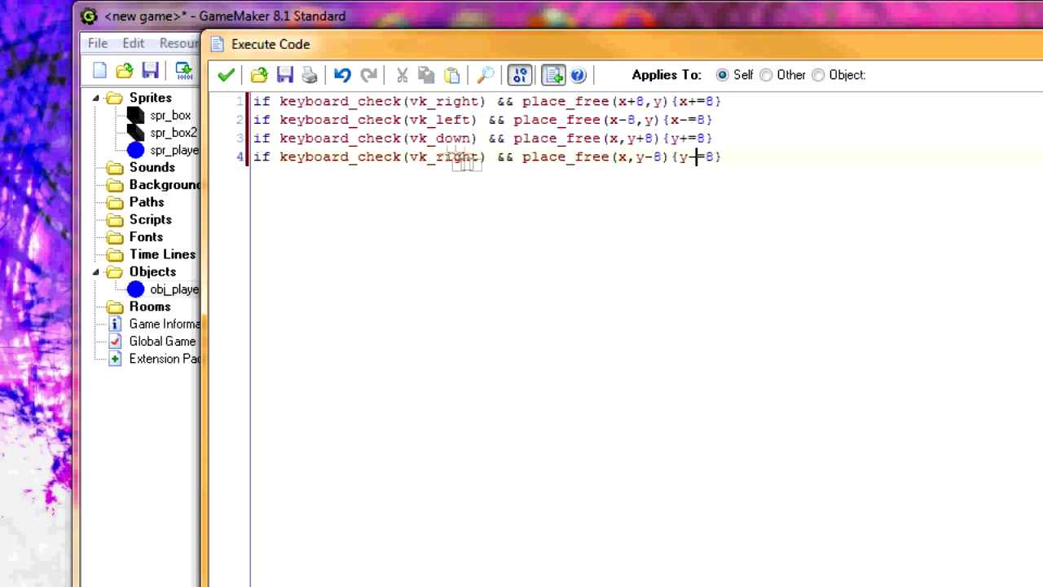
{"action": "left_click_drag", "start_coordinate": [478, 157], "coordinate": [435, 159]}
{"action": "key", "text": "BackSpace"}
{"action": "key", "text": "BackSpace"}
{"action": "type", "text": "up"}
Check the place_free condition in the last line, and confirm the movement code and the obj_player properties.
{"action": "left_click", "coordinate": [533, 218]}
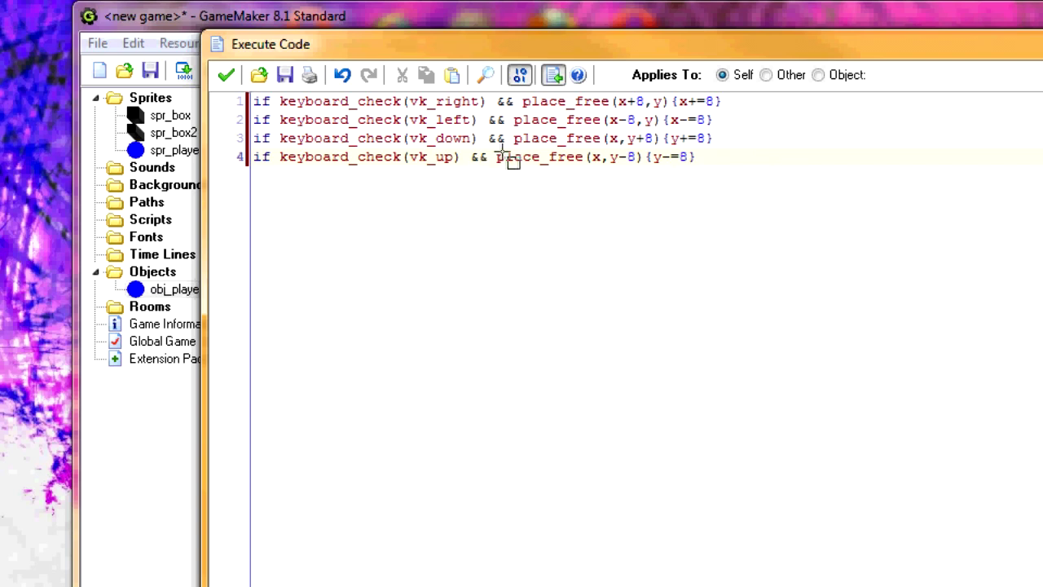
{"action": "left_click_drag", "start_coordinate": [498, 156], "coordinate": [636, 158]}
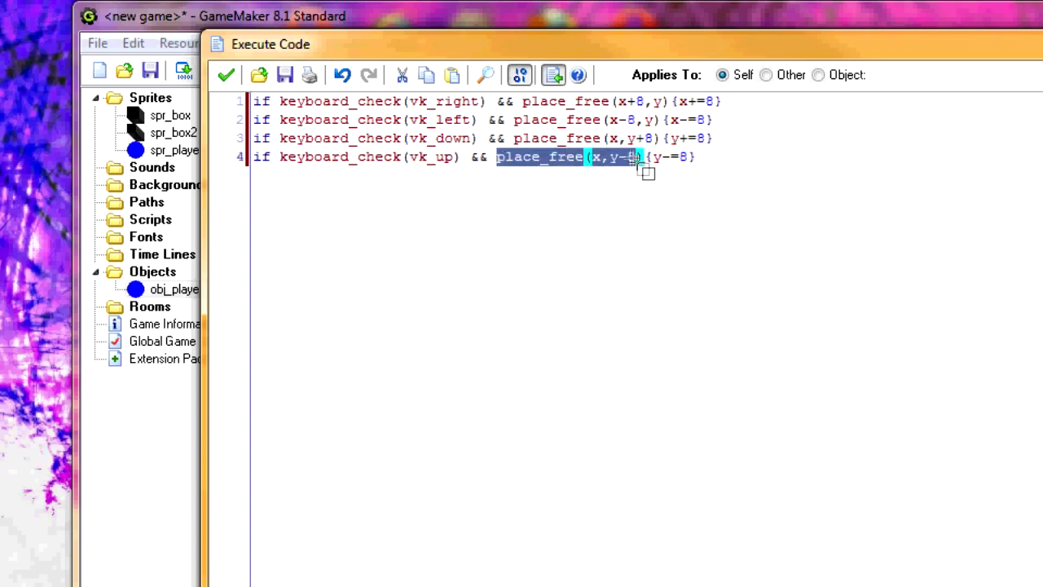
{"action": "left_click", "coordinate": [618, 158]}
{"action": "left_click", "coordinate": [743, 167]}
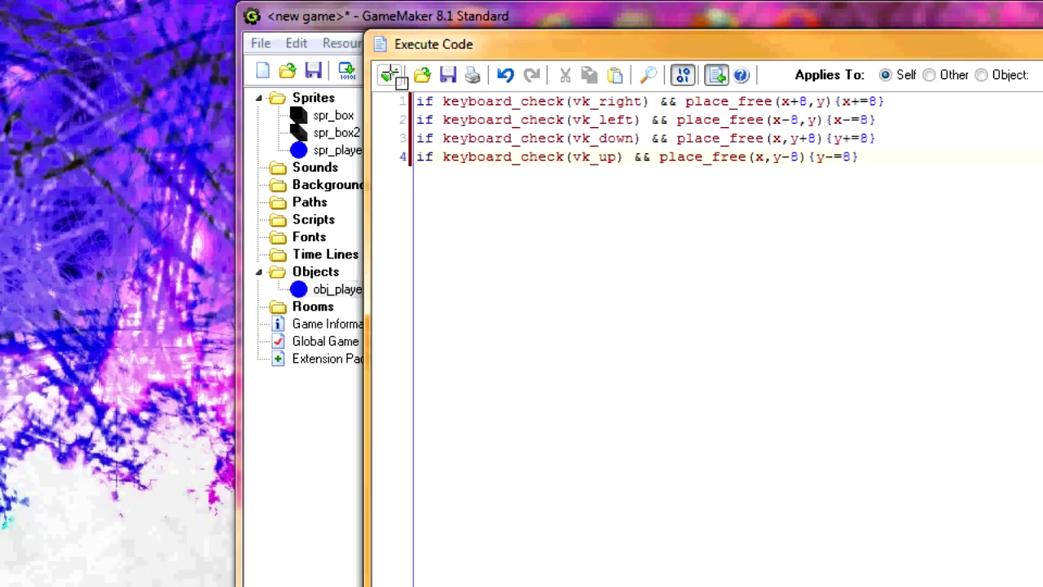
{"action": "left_click", "coordinate": [226, 75]}
{"action": "left_click", "coordinate": [471, 530]}
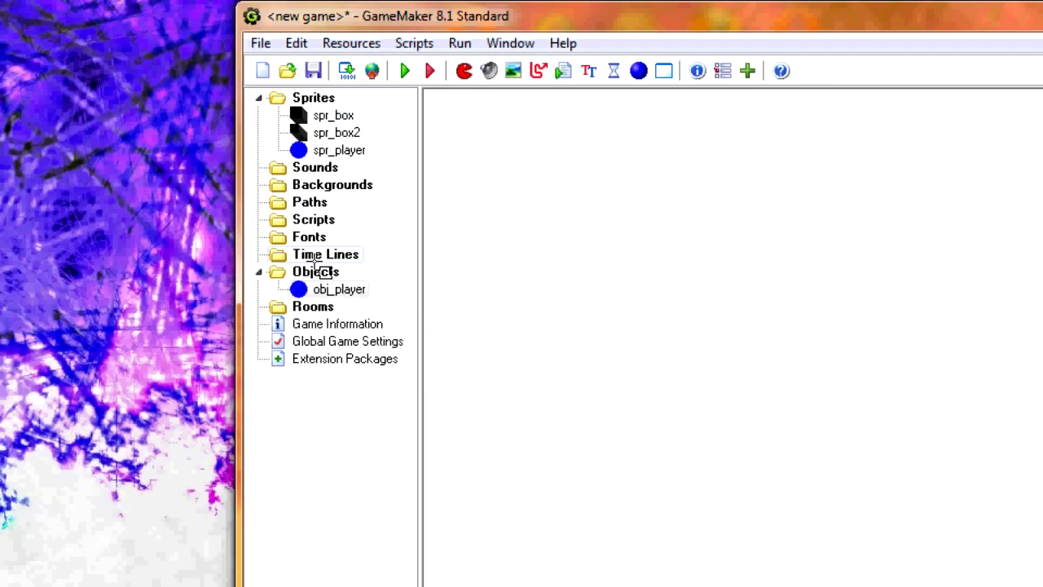
Create an object named obj_box1 and assign spr_box as its sprite.
{"action": "right_click", "coordinate": [149, 270]}
{"action": "left_click", "coordinate": [369, 285]}
{"action": "type", "text": "ob"}
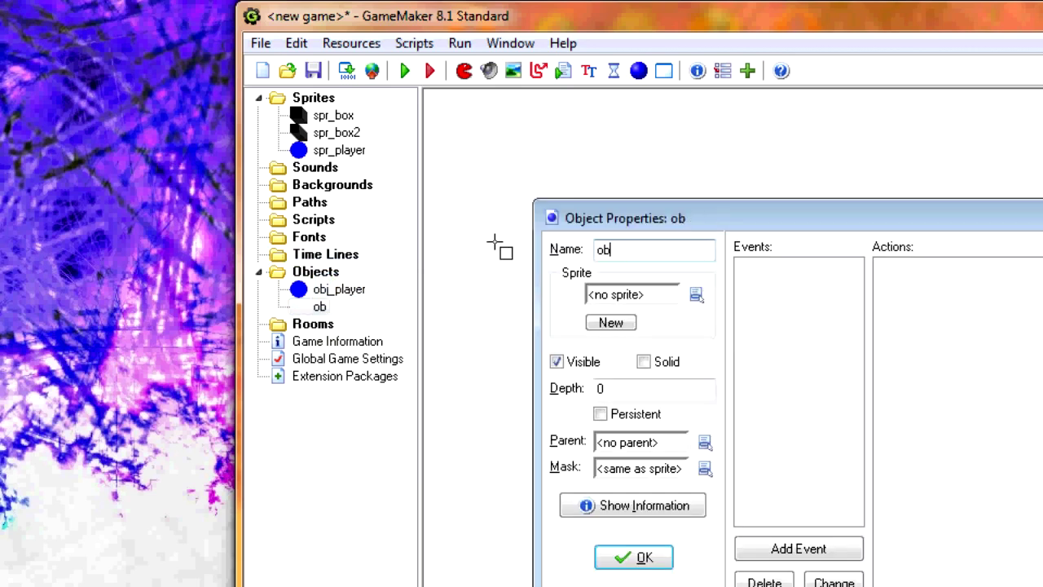
{"action": "type", "text": "j_box2"}
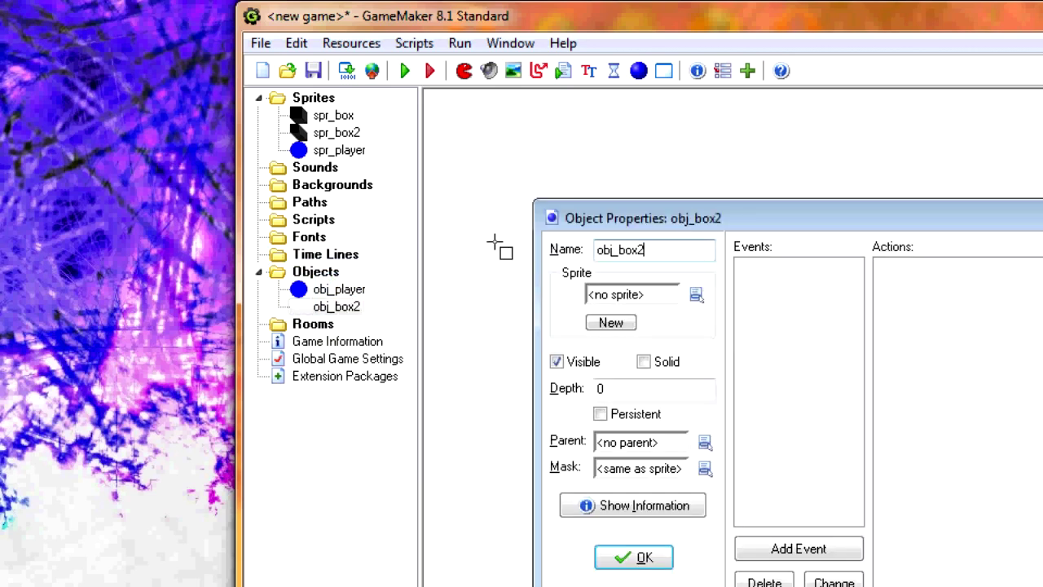
{"action": "key", "text": "BackSpace"}
{"action": "type", "text": "1"}
{"action": "left_click", "coordinate": [695, 294]}
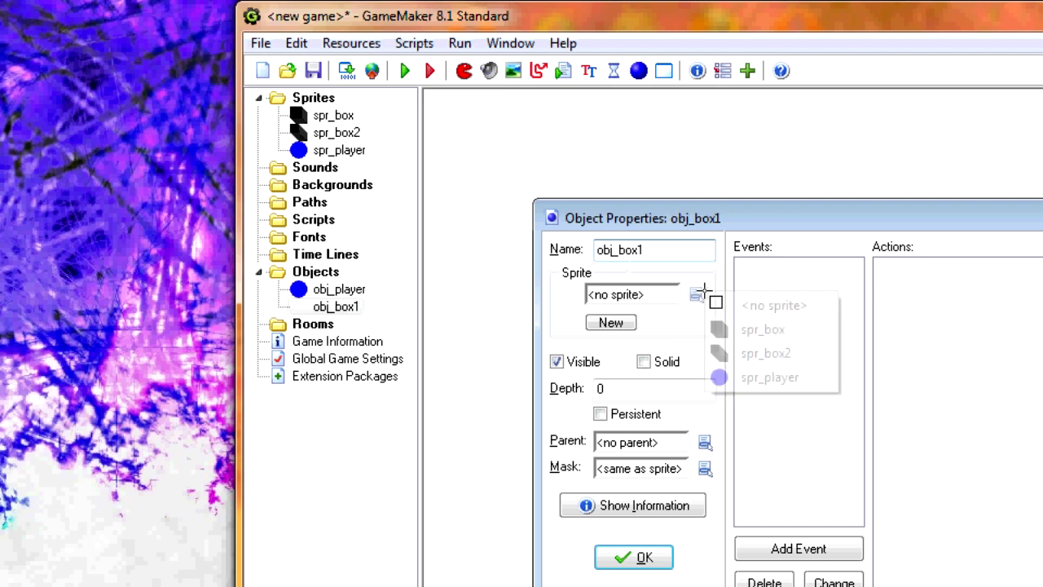
{"action": "left_click", "coordinate": [738, 329]}
{"action": "left_click", "coordinate": [799, 549]}
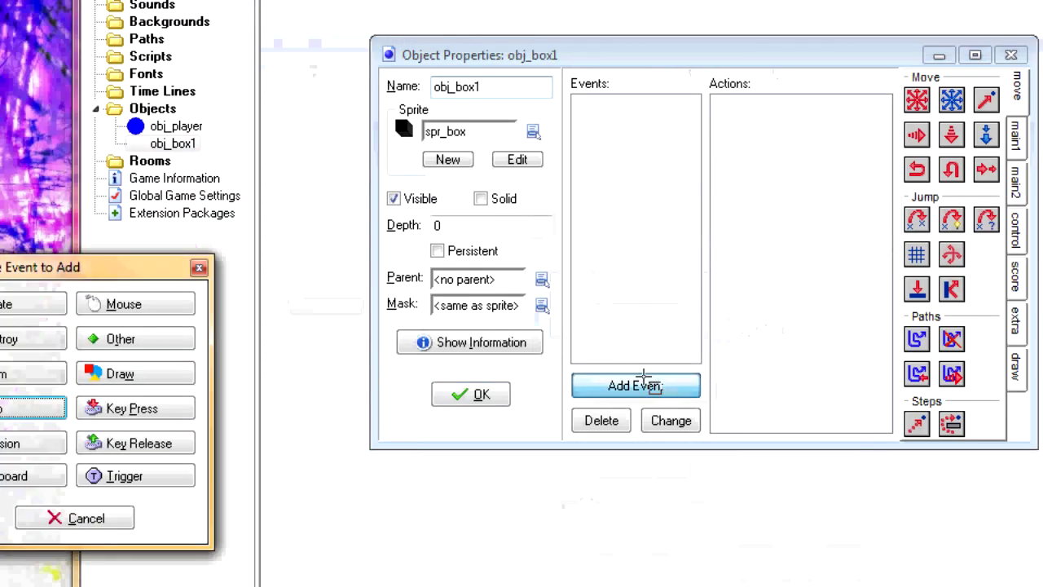
{"action": "left_click_drag", "start_coordinate": [397, 275], "coordinate": [568, 277]}
{"action": "left_click", "coordinate": [694, 271]}
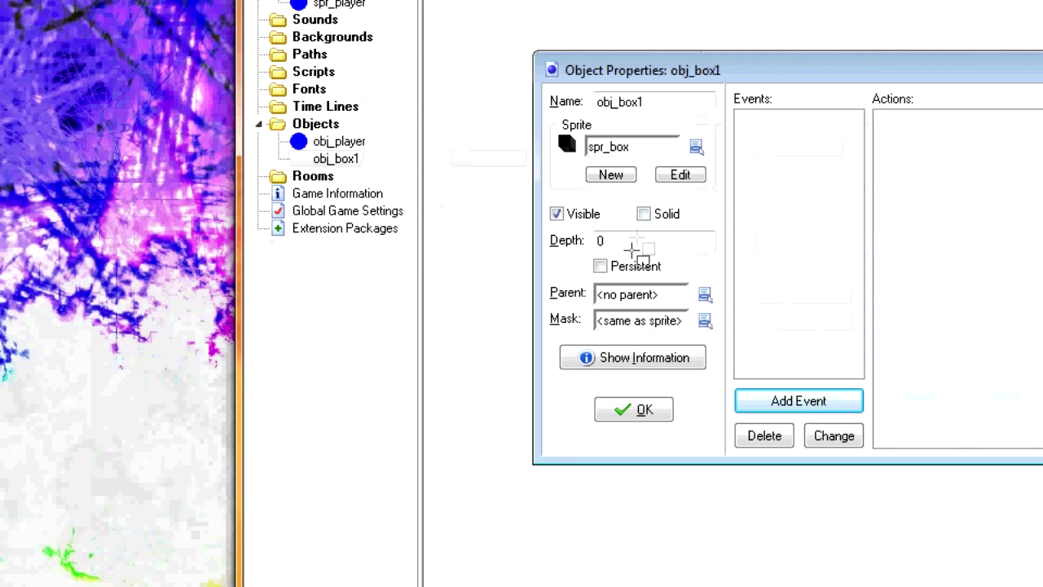
Make obj_box1 solid and add a Create event with an Execute Code action.
{"action": "left_click", "coordinate": [644, 214]}
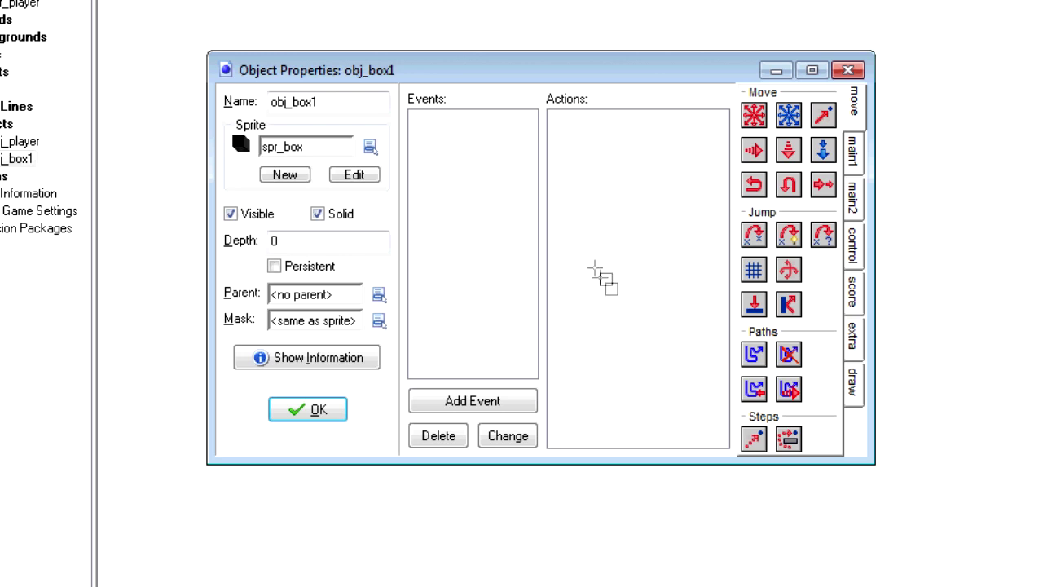
{"action": "left_click", "coordinate": [507, 400]}
{"action": "left_click", "coordinate": [26, 321]}
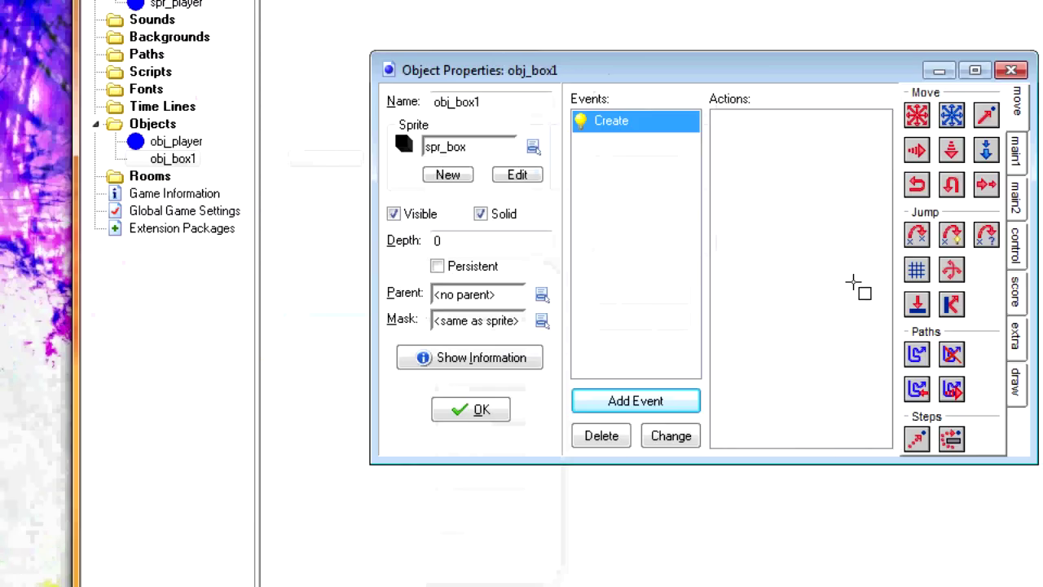
{"action": "left_click", "coordinate": [852, 242]}
{"action": "left_click_drag", "start_coordinate": [622, 318], "coordinate": [473, 222]}
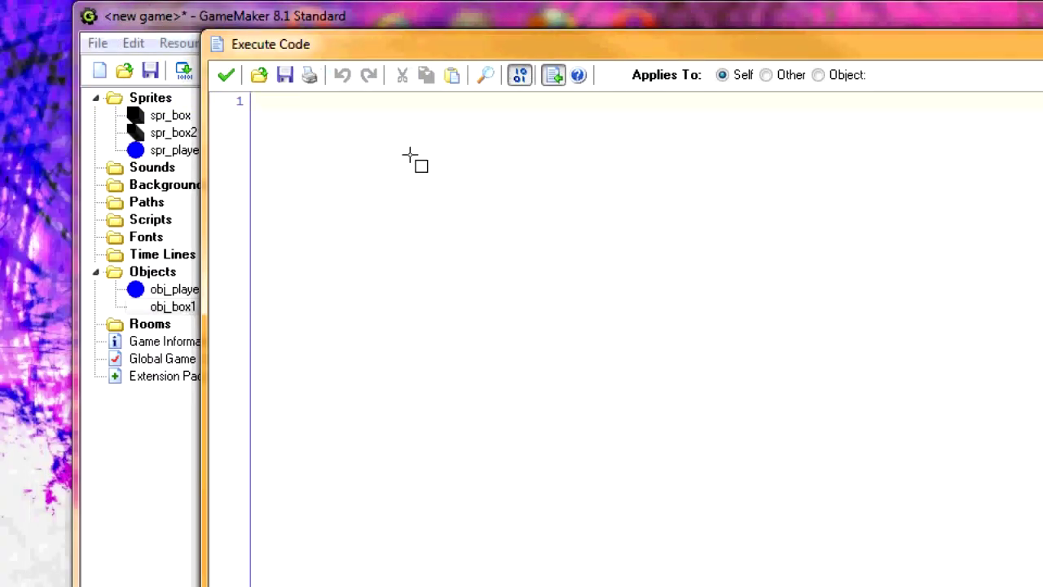
Write depth=-x-y and a /* comment headed angles, listing right:+x, left:-x, below:+y and above:-y.
{"action": "type", "text": "depth="}
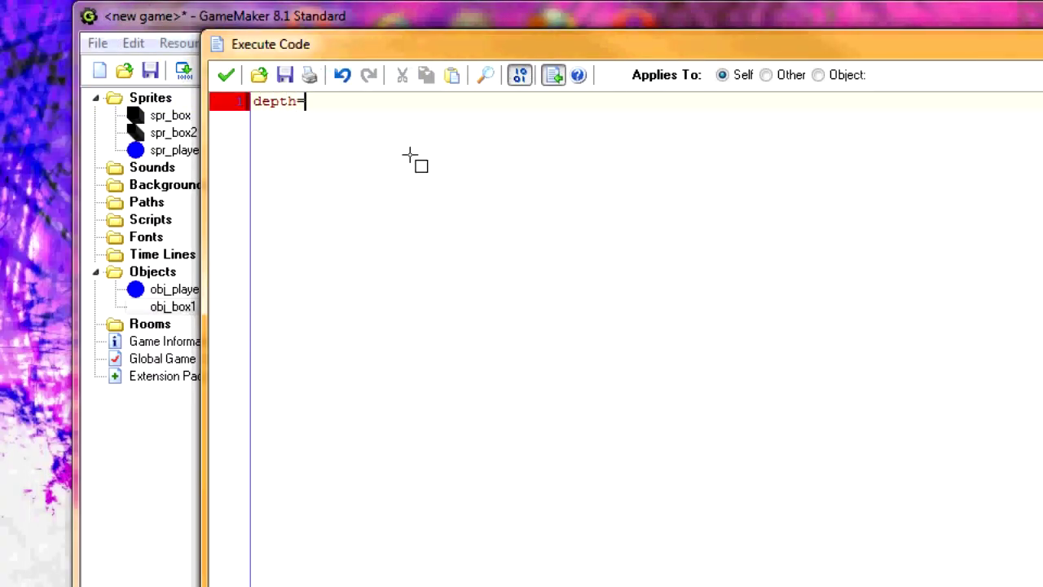
{"action": "type", "text": "-x-y"}
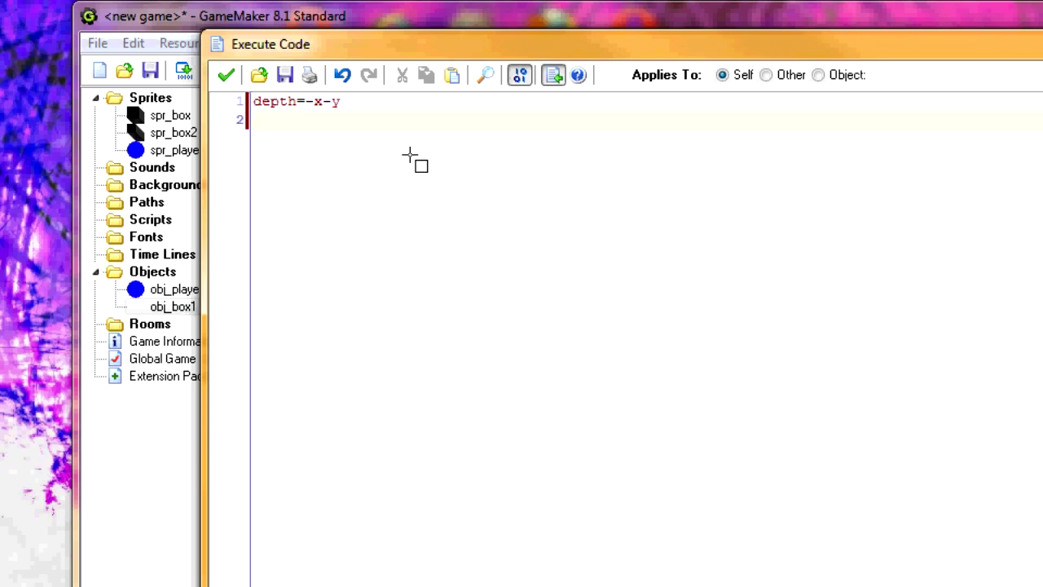
{"action": "type", "text": "/"}
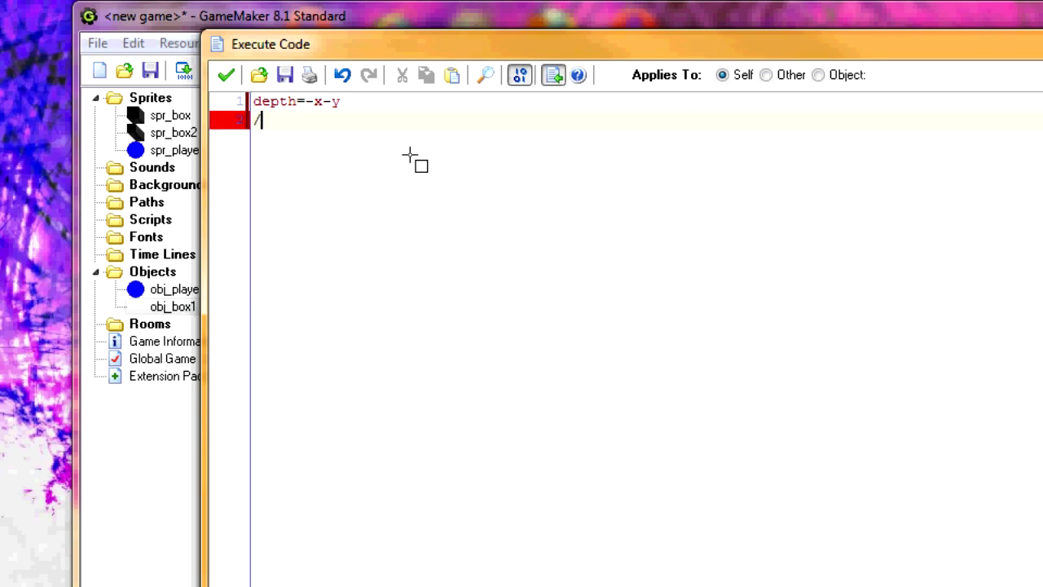
{"action": "type", "text": "*"}
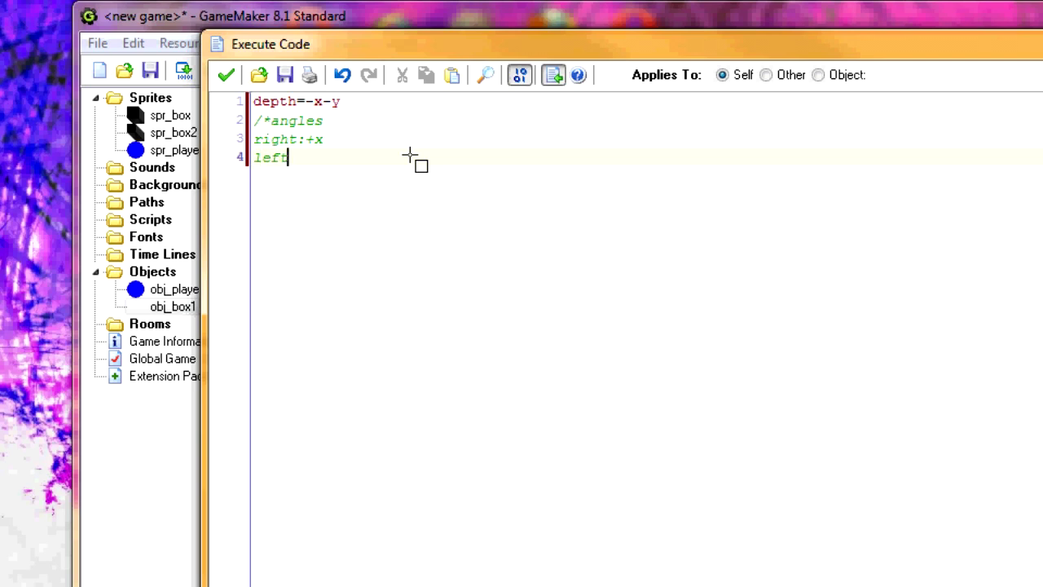
{"action": "key", "text": "Return"}
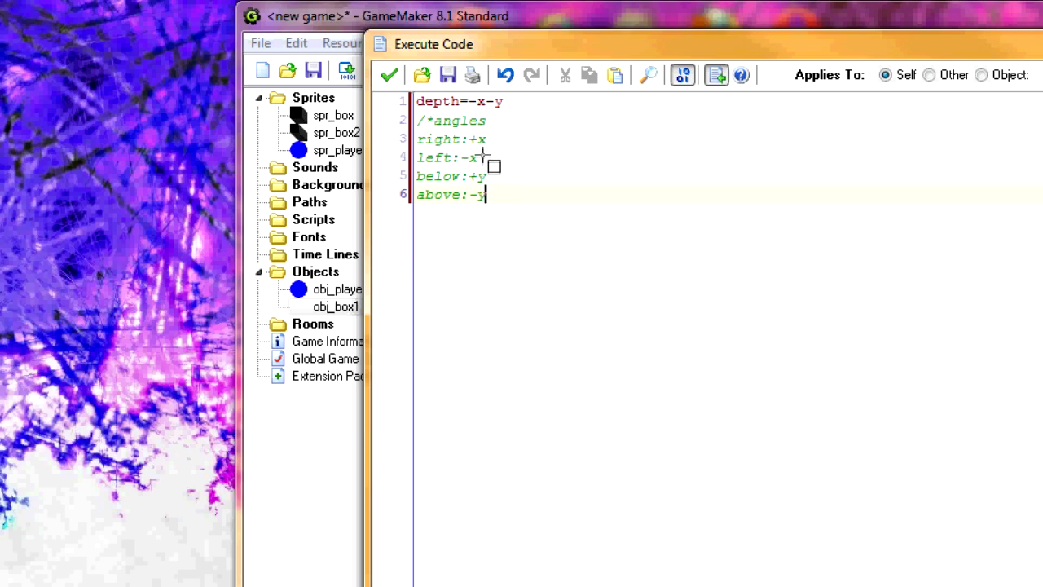
Review the angle comment against the depth formula, and confirm the code and the obj_box1 properties.
{"action": "left_click_drag", "start_coordinate": [484, 157], "coordinate": [462, 158]}
{"action": "left_click", "coordinate": [484, 196]}
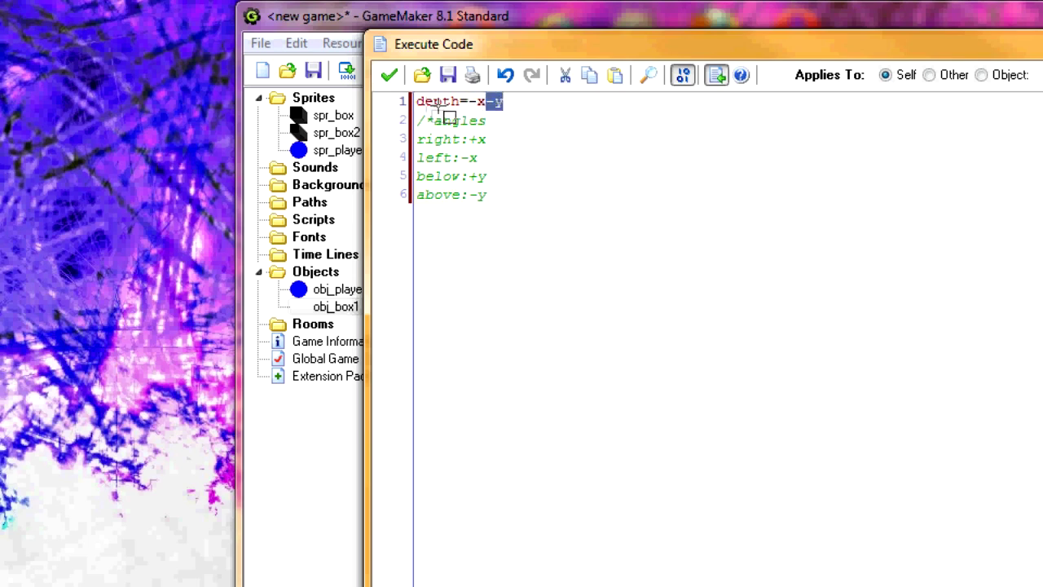
{"action": "left_click", "coordinate": [391, 75]}
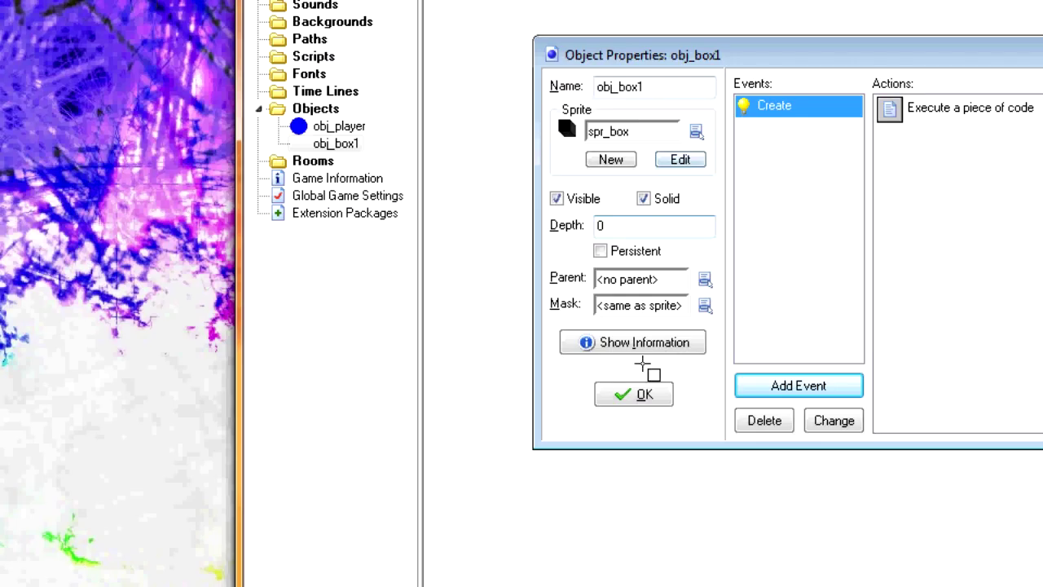
{"action": "left_click", "coordinate": [644, 394]}
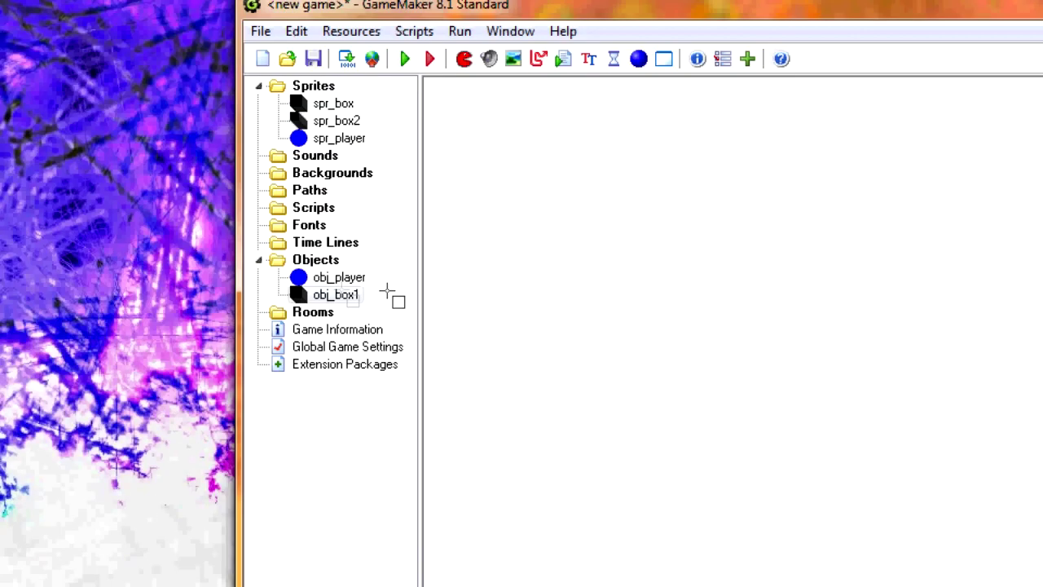
Duplicate obj_box1 and name the copy obj_box2.
{"action": "right_click", "coordinate": [342, 145]}
{"action": "left_click", "coordinate": [396, 189]}
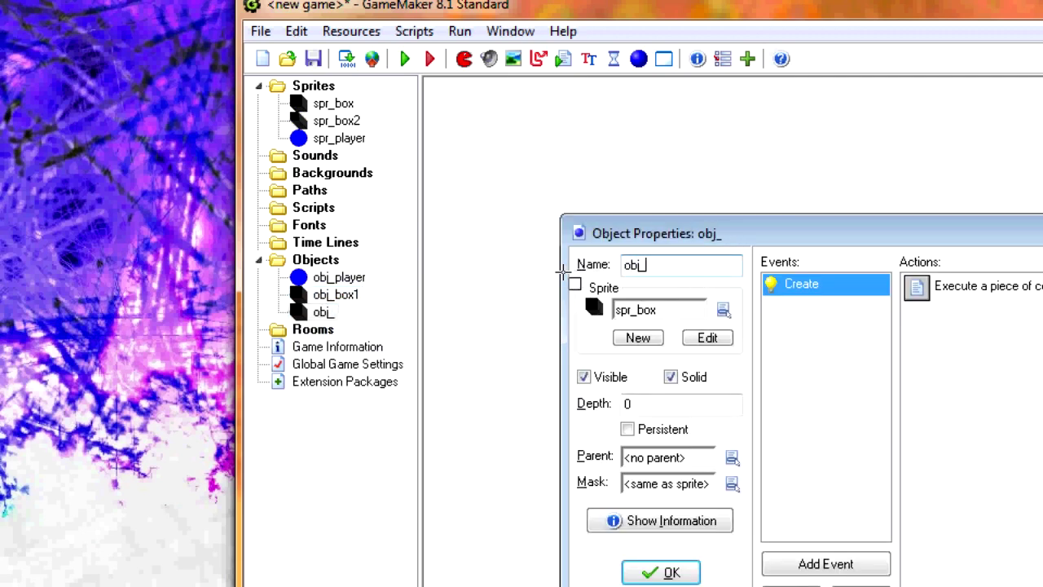
{"action": "type", "text": "obj_o"}
{"action": "key", "text": "BackSpace"}
{"action": "type", "text": "box2"}
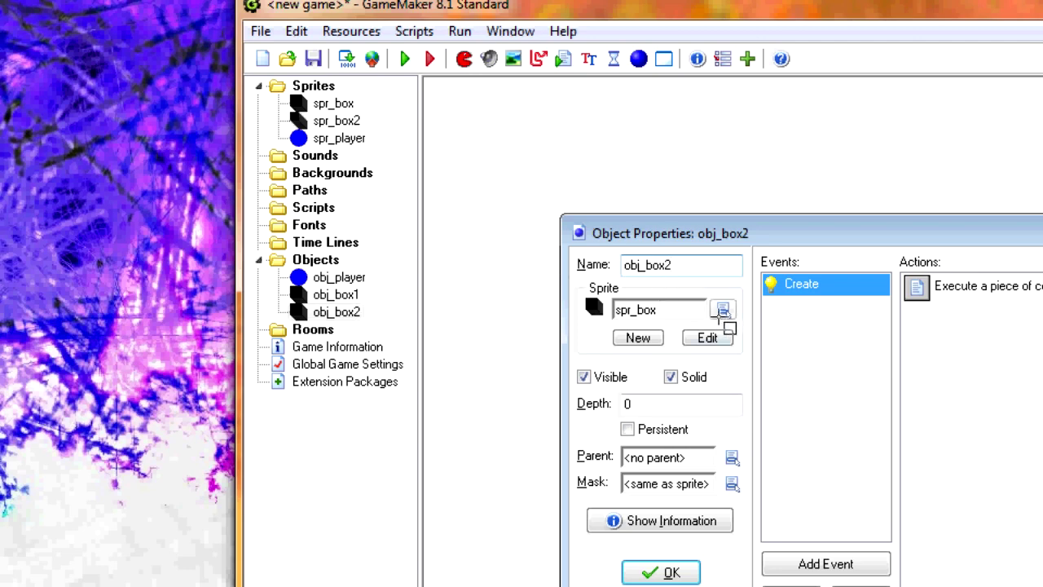
Assign the spr_box2 sprite to obj_box2 and confirm the object's properties.
{"action": "left_click", "coordinate": [721, 309]}
{"action": "left_click", "coordinate": [782, 377]}
{"action": "left_click", "coordinate": [660, 572]}
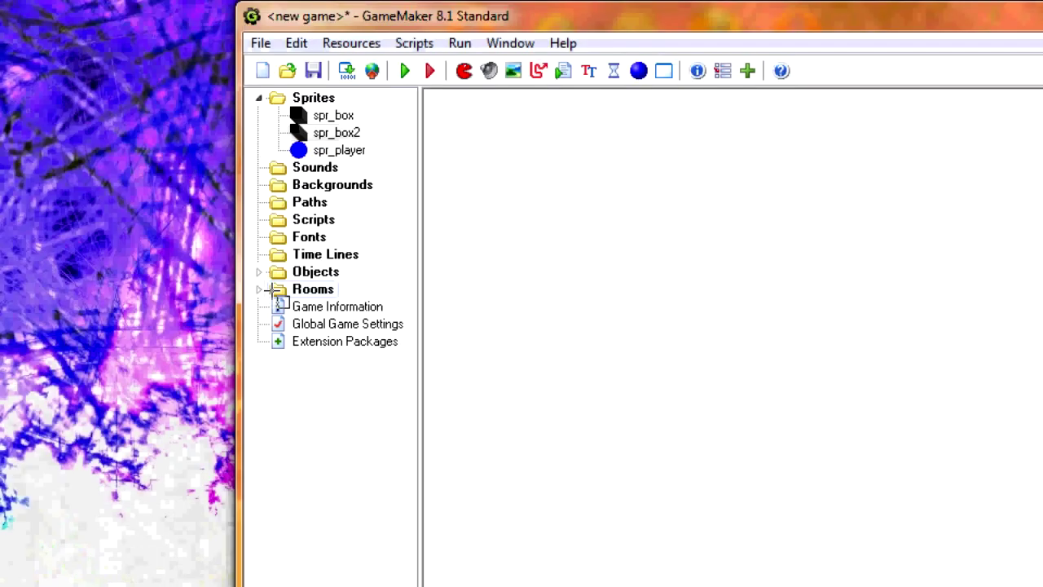
Open room0 maximized and build a vertical obj_box2 wall in its left part, removing the surplus boxes at the lower end.
{"action": "double_click", "coordinate": [273, 290]}
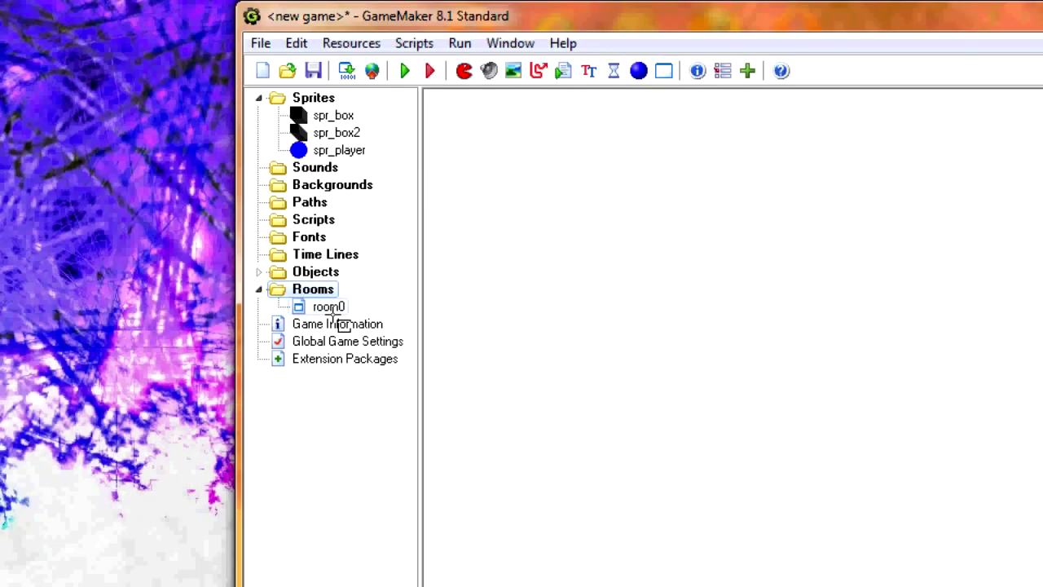
{"action": "double_click", "coordinate": [331, 309]}
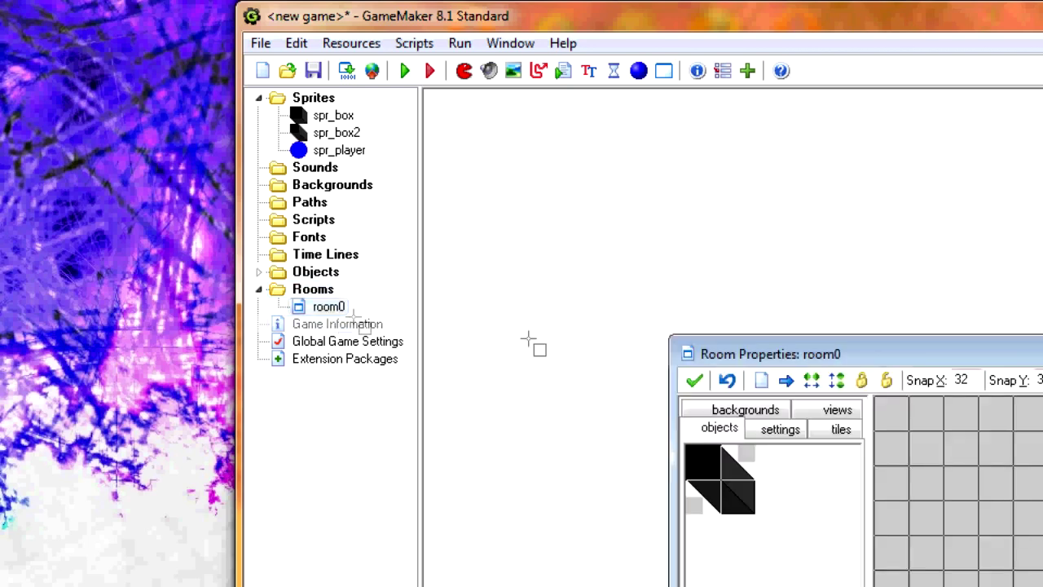
{"action": "left_click", "coordinate": [1042, 353]}
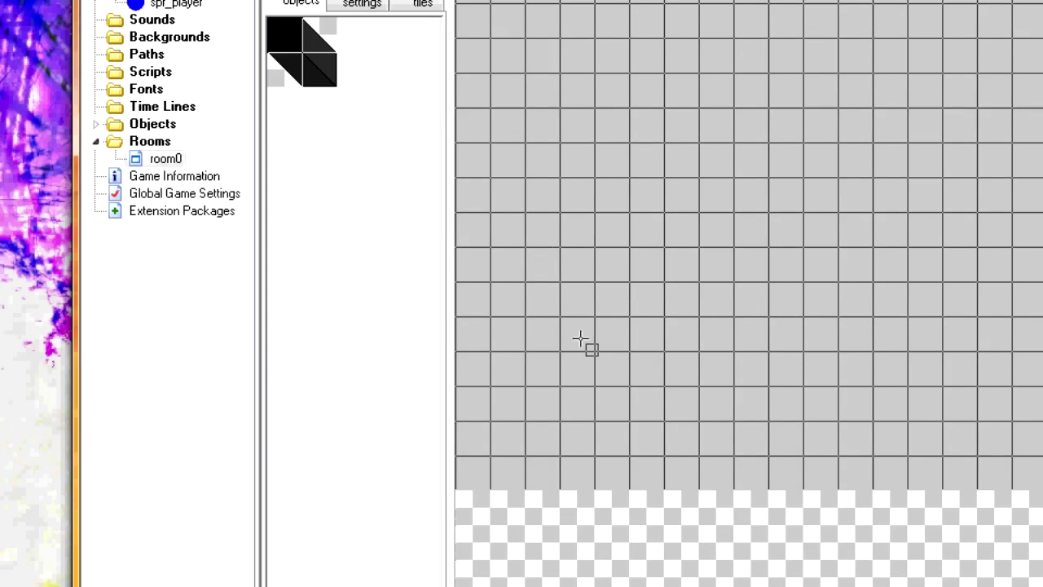
{"action": "left_click", "coordinate": [419, 490]}
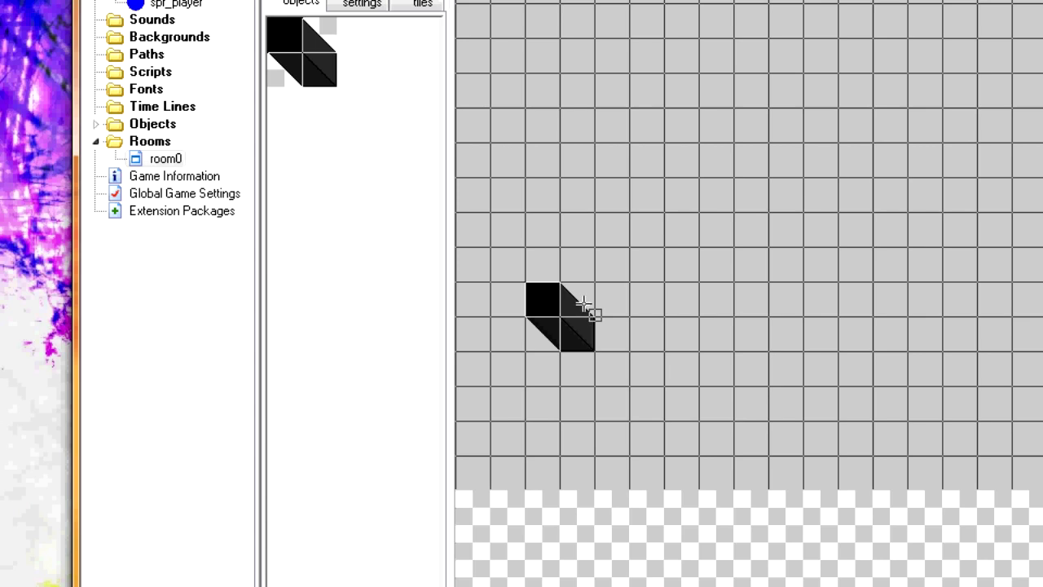
{"action": "mouse_move", "coordinate": [583, 304]}
{"action": "left_mouse_down"}
{"action": "mouse_move", "coordinate": [581, 146]}
{"action": "mouse_move", "coordinate": [570, 443]}
{"action": "left_mouse_up"}
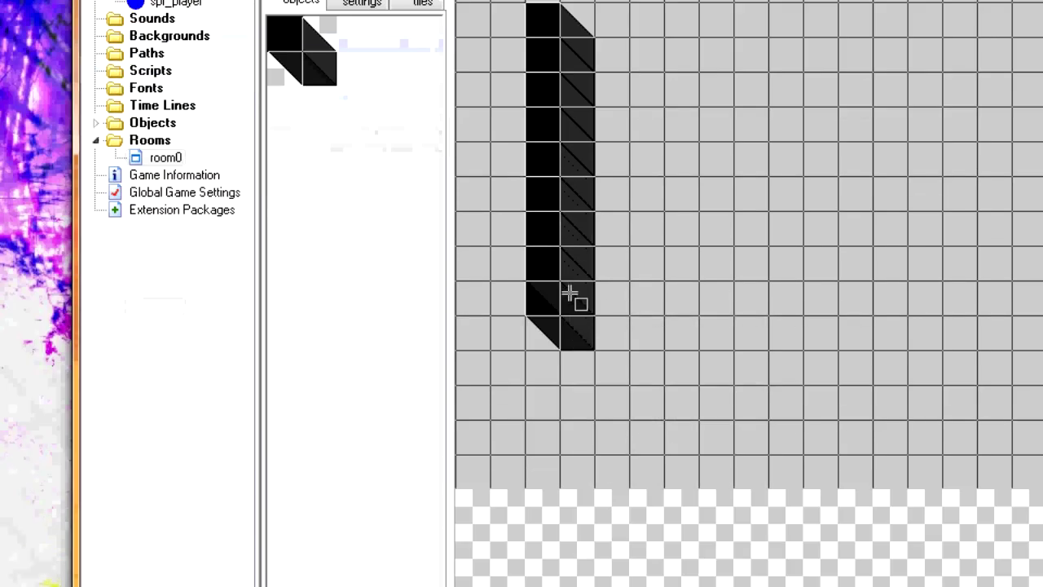
{"action": "right_click", "coordinate": [569, 292]}
{"action": "right_click", "coordinate": [561, 321]}
{"action": "left_click", "coordinate": [528, 294]}
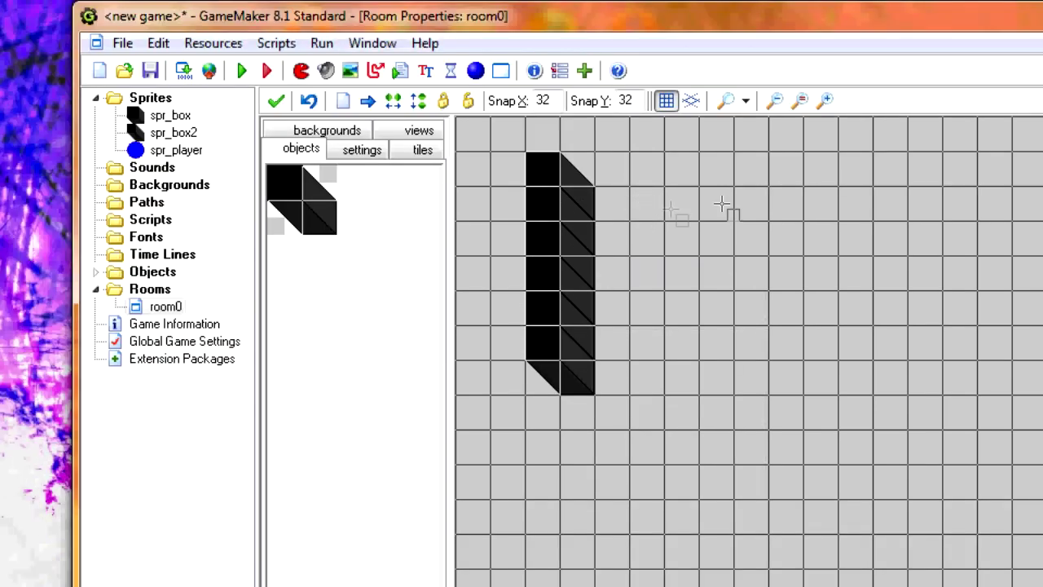
Build a horizontal wall of obj_box2 boxes along the upper part of room0, joined to the vertical wall.
{"action": "mouse_move", "coordinate": [782, 55]}
{"action": "left_mouse_down", "text": "shift"}
{"action": "mouse_move", "coordinate": [717, 56]}
{"action": "mouse_move", "coordinate": [826, 55]}
{"action": "left_mouse_up", "text": "shift"}
{"action": "mouse_move", "coordinate": [663, 203]}
{"action": "left_mouse_down", "text": "shift"}
{"action": "mouse_move", "coordinate": [773, 204]}
{"action": "mouse_move", "coordinate": [522, 214]}
{"action": "mouse_move", "coordinate": [690, 209]}
{"action": "left_mouse_up", "text": "shift"}
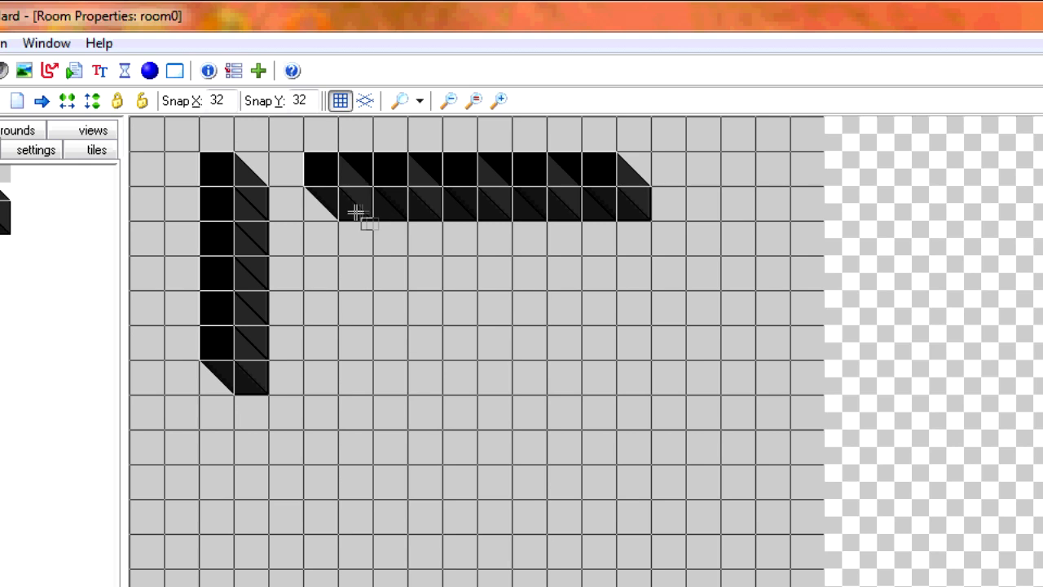
{"action": "left_click_drag", "start_coordinate": [526, 208], "coordinate": [372, 212], "text": "shift"}
{"action": "left_click_drag", "start_coordinate": [556, 207], "coordinate": [597, 209], "text": "shift"}
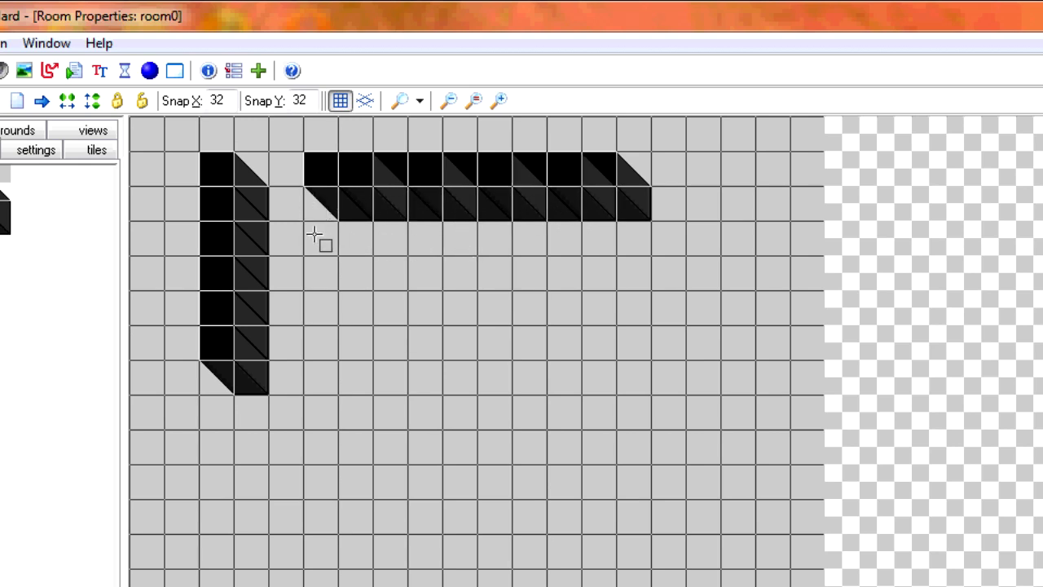
{"action": "left_click_drag", "start_coordinate": [306, 213], "coordinate": [350, 245], "text": "shift"}
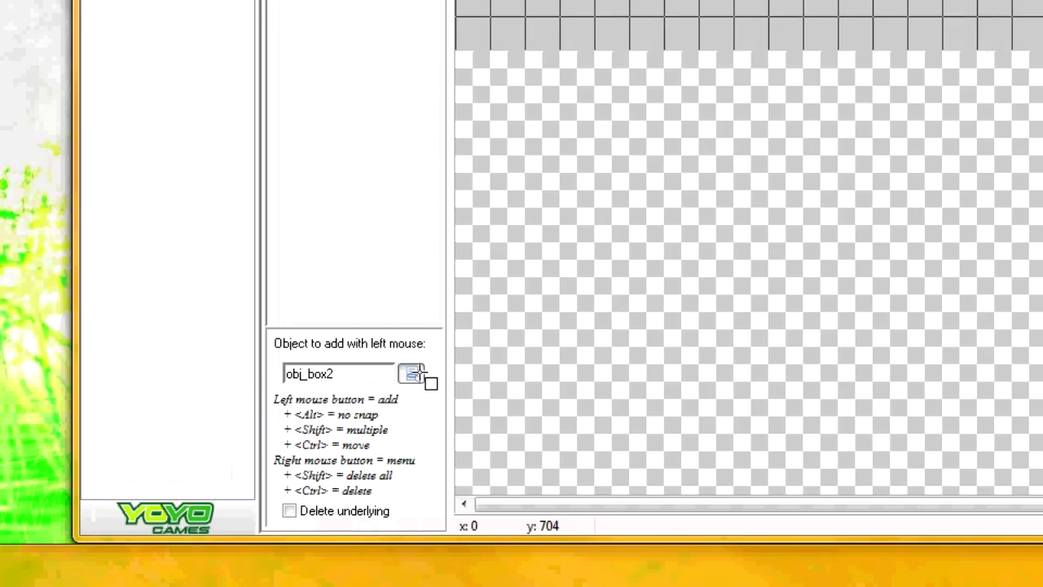
Complete the enclosure with obj_box1 boxes along the lower left, lower and right sides, leaving a gap in the lower wall.
{"action": "left_click", "coordinate": [411, 373]}
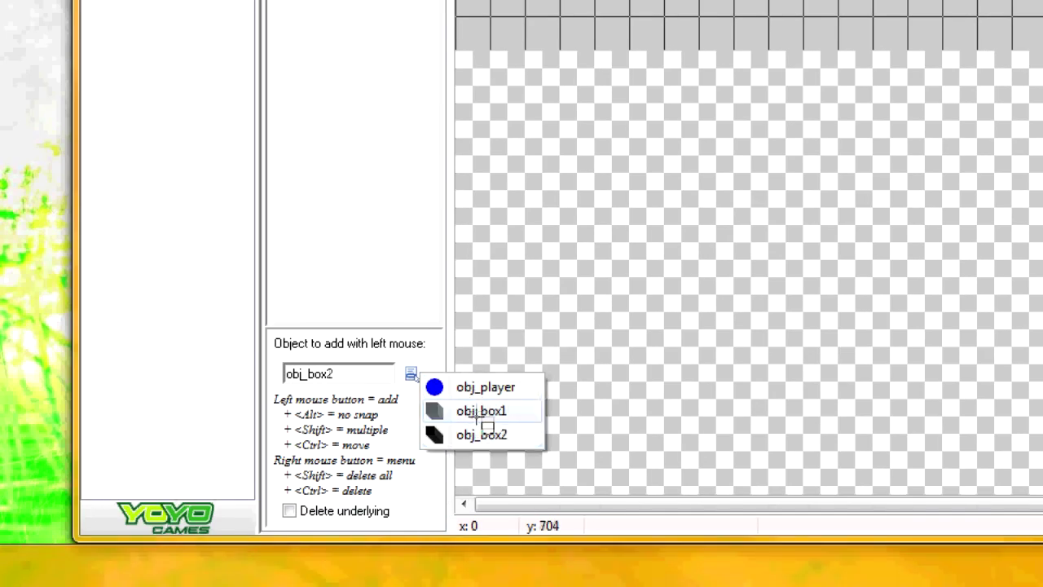
{"action": "left_click", "coordinate": [468, 413]}
{"action": "mouse_move", "coordinate": [585, 289]}
{"action": "left_mouse_down", "text": "shift"}
{"action": "mouse_move", "coordinate": [570, 354]}
{"action": "mouse_move", "coordinate": [573, 425]}
{"action": "mouse_move", "coordinate": [725, 420]}
{"action": "left_mouse_up", "text": "shift"}
{"action": "mouse_move", "coordinate": [856, 424]}
{"action": "left_mouse_down", "text": "shift"}
{"action": "mouse_move", "coordinate": [952, 430]}
{"action": "mouse_move", "coordinate": [1010, 415]}
{"action": "left_mouse_up", "text": "shift"}
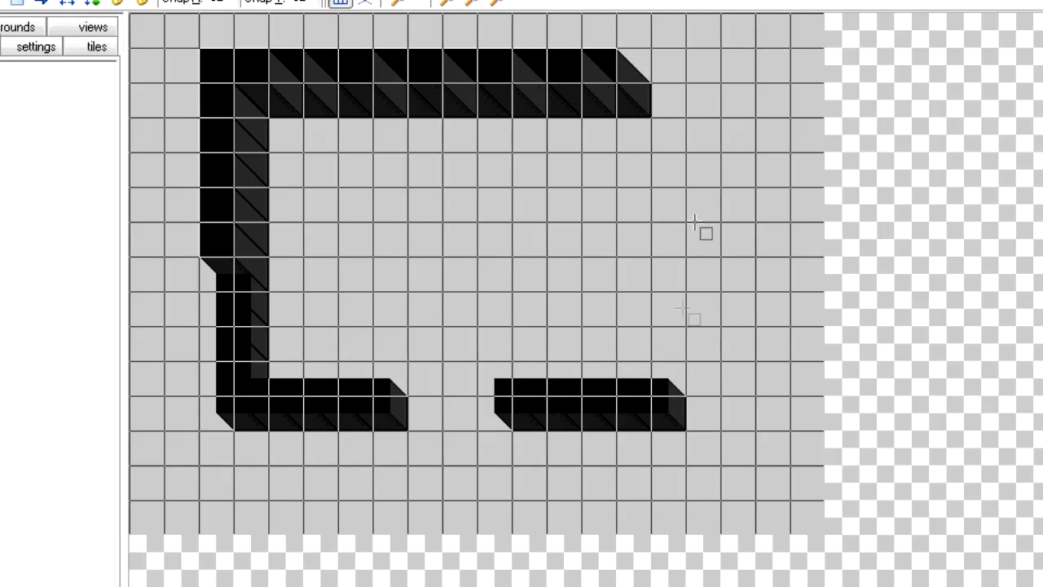
{"action": "mouse_move", "coordinate": [677, 107]}
{"action": "left_mouse_down", "text": "shift"}
{"action": "mouse_move", "coordinate": [728, 107]}
{"action": "mouse_move", "coordinate": [726, 416]}
{"action": "left_mouse_up", "text": "shift"}
{"action": "left_click_drag", "start_coordinate": [727, 354], "coordinate": [704, 361], "text": "shift"}
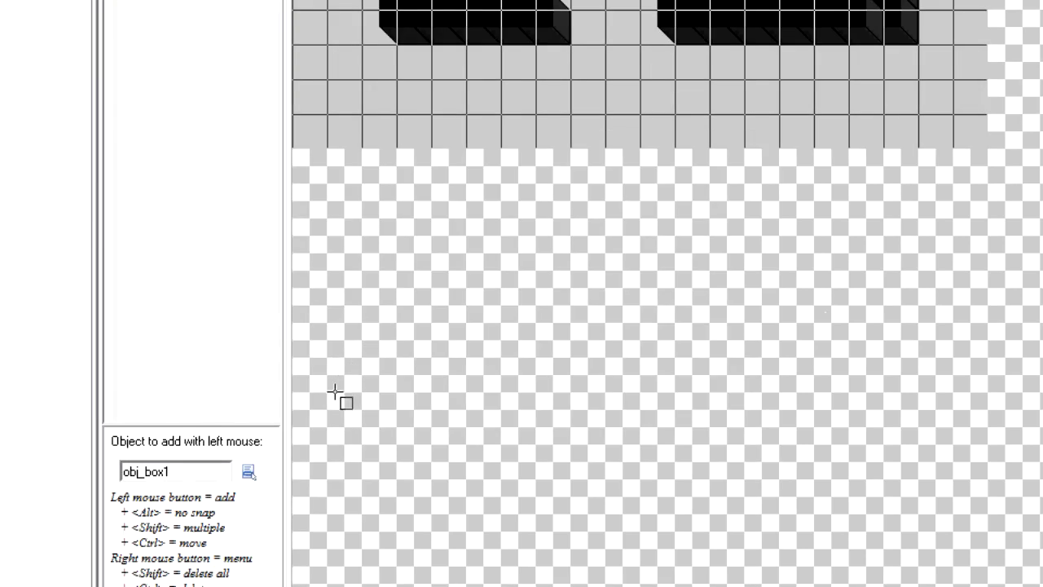
Place one obj_player near the middle of the walled area and confirm the room.
{"action": "left_click", "coordinate": [410, 372]}
{"action": "left_click", "coordinate": [477, 391]}
{"action": "left_click", "coordinate": [612, 249]}
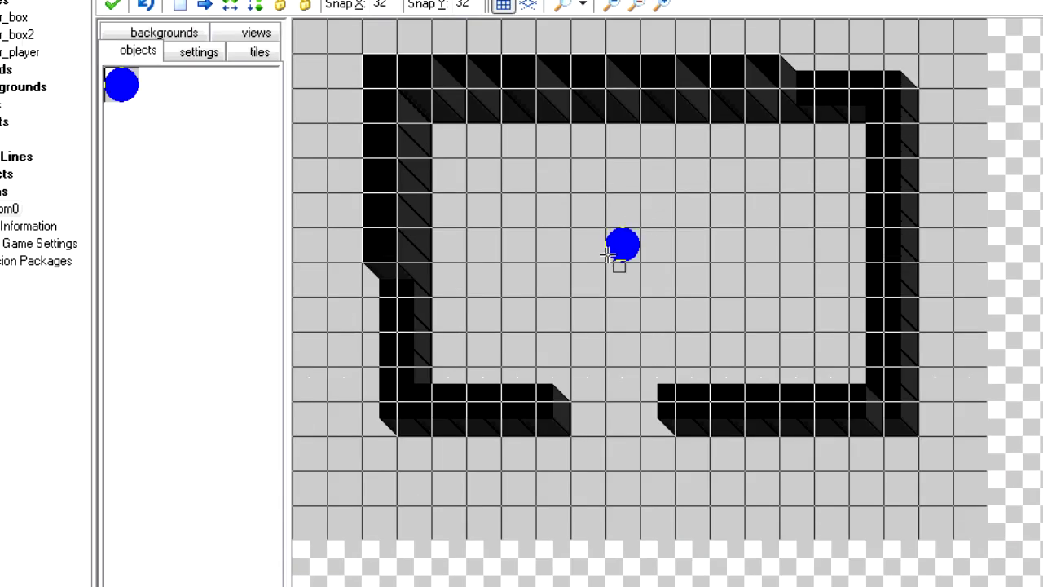
{"action": "left_click", "coordinate": [273, 103]}
Run the game and move the blue circle around inside the enclosure to test wall collisions and depth overlap.
{"action": "left_click", "coordinate": [242, 71]}
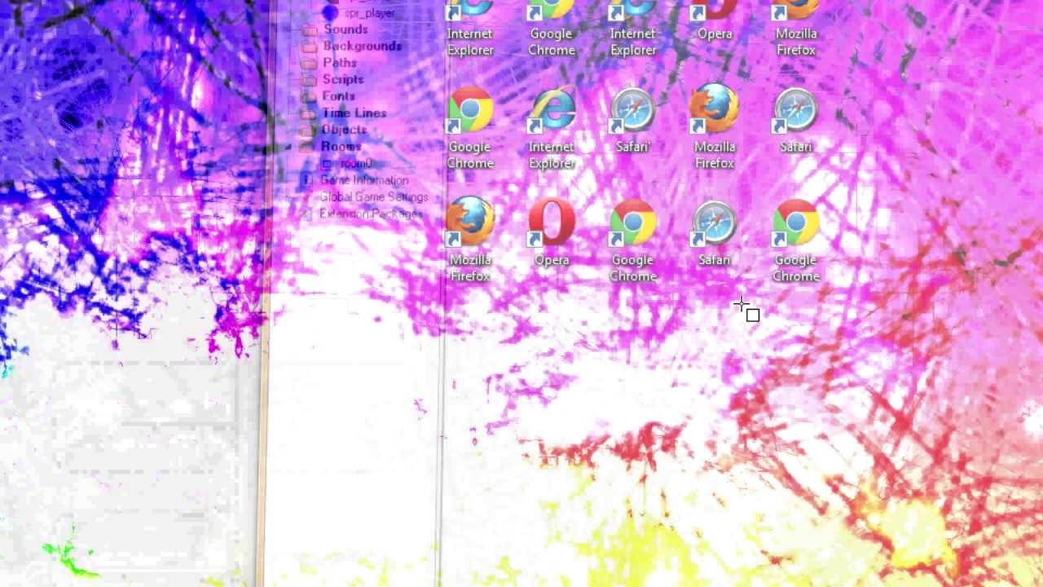
{"action": "key", "text": "Up"}
{"action": "key", "text": "Right"}
{"action": "key", "text": "Down"}
{"action": "key", "text": "Left"}
{"action": "key", "text": "Up"}
{"action": "key", "text": "Right"}
{"action": "key", "text": "Up"}
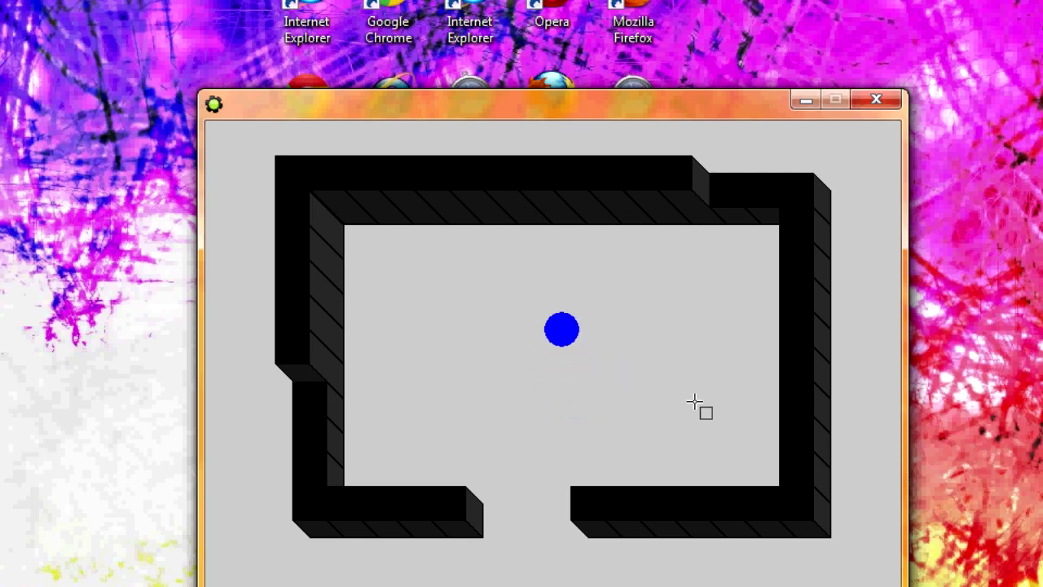
{"action": "key", "text": "Left"}
{"action": "key", "text": "Down"}
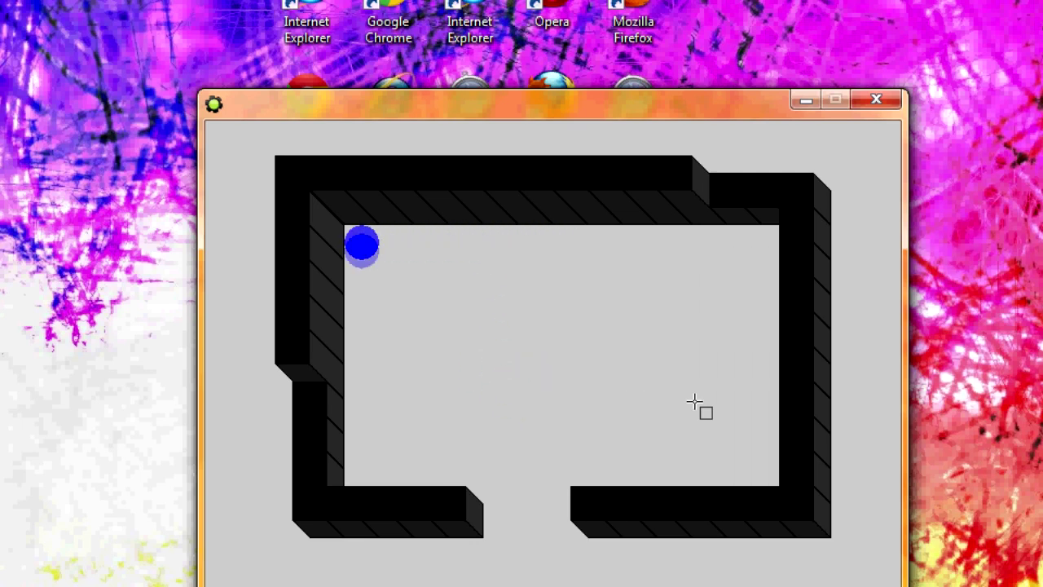
{"action": "key", "text": "Right"}
{"action": "key", "text": "Left"}
{"action": "key", "text": "Up"}
{"action": "key", "text": "Down"}
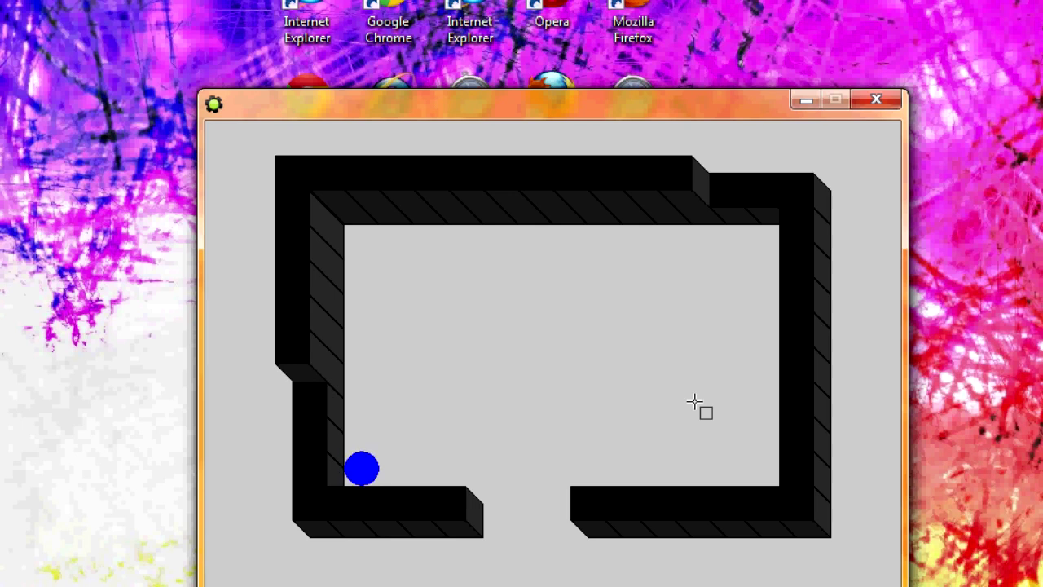
{"action": "key", "text": "Right"}
{"action": "key", "text": "Left"}
{"action": "key", "text": "Right"}
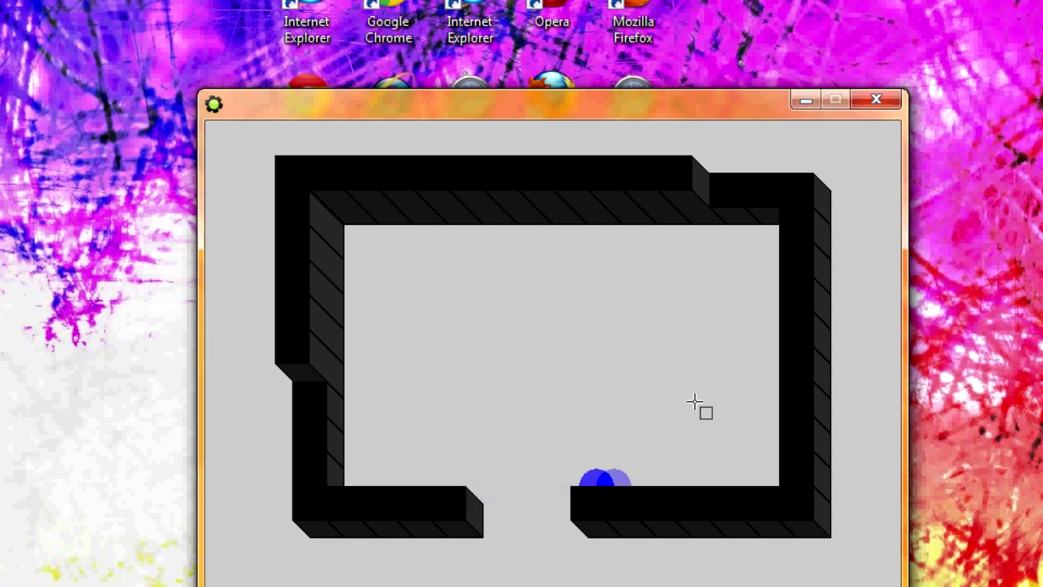
{"action": "key", "text": "Up"}
{"action": "key", "text": "Left"}
{"action": "key", "text": "Down"}
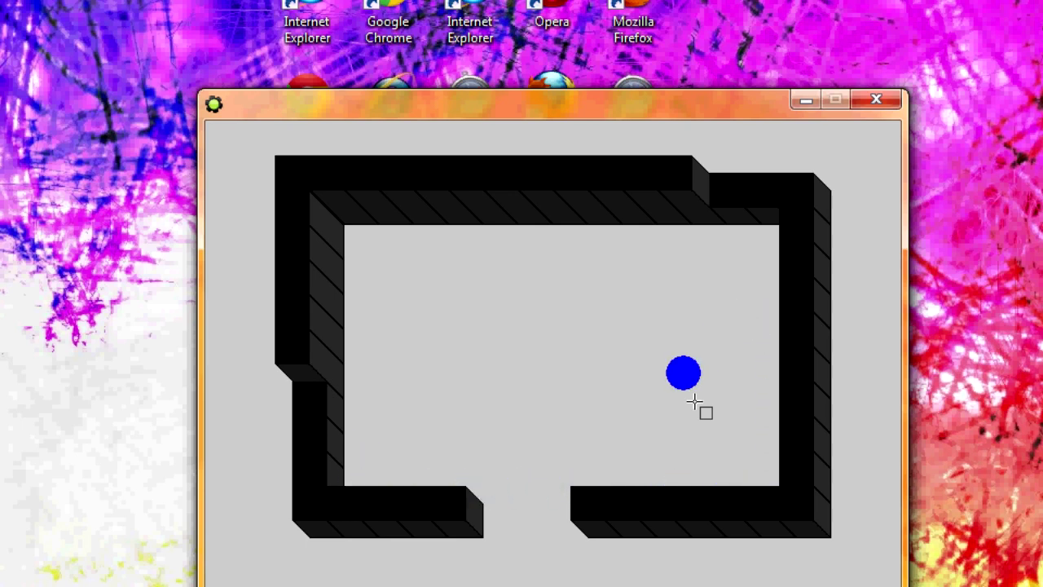
{"action": "key", "text": "Up"}
{"action": "key", "text": "Right"}
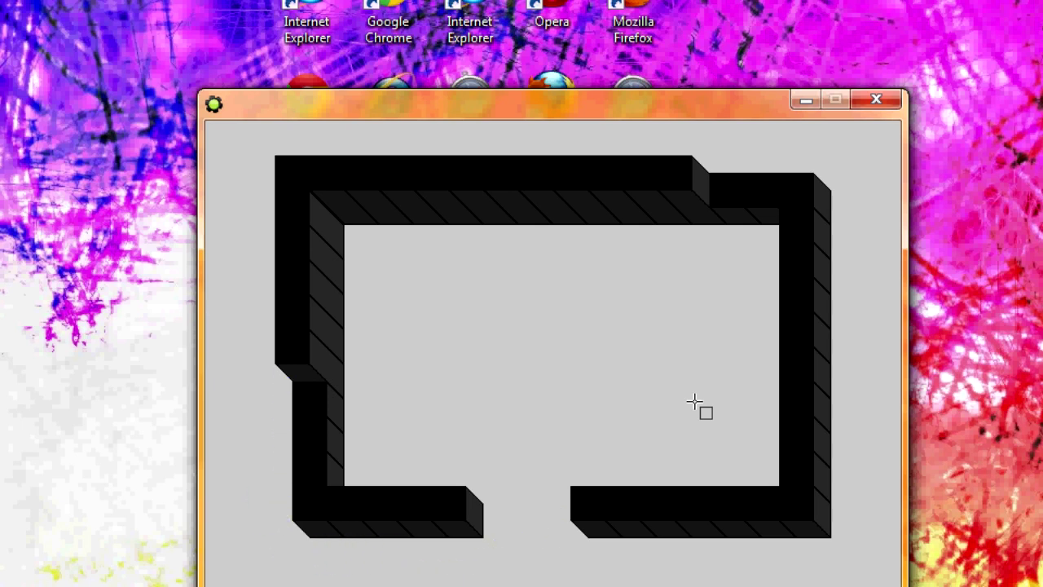
Move the blue circle around the outside of the walls and back to the gap in the lower wall.
{"action": "key", "text": "Down"}
{"action": "key", "text": "Up"}
{"action": "key", "text": "Down"}
{"action": "key", "text": "Right"}
{"action": "key", "text": "Up"}
{"action": "key", "text": "Down"}
{"action": "key", "text": "Left"}
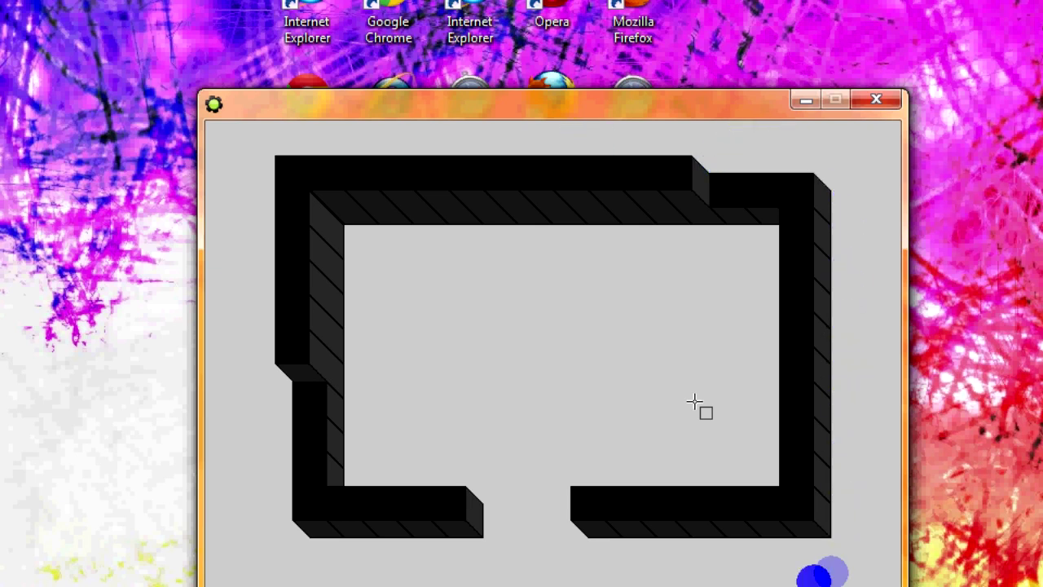
{"action": "key", "text": "Up"}
{"action": "key", "text": "Up"}
{"action": "key", "text": "Right"}
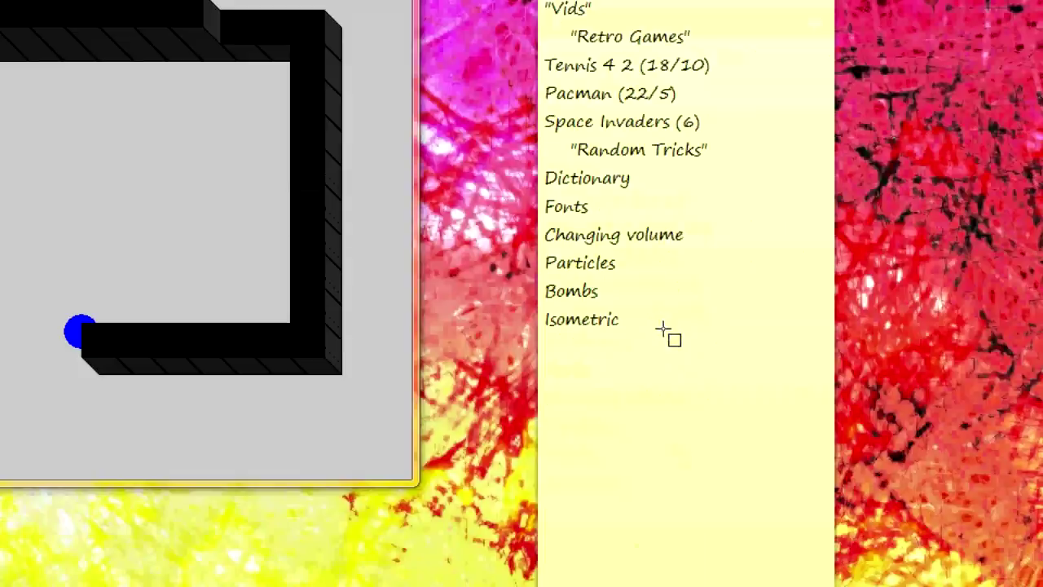
Switch to the desktop sticky note and delete the Isometric entry from the "Random Tricks" list.
{"action": "left_click_drag", "start_coordinate": [668, 497], "coordinate": [487, 488]}
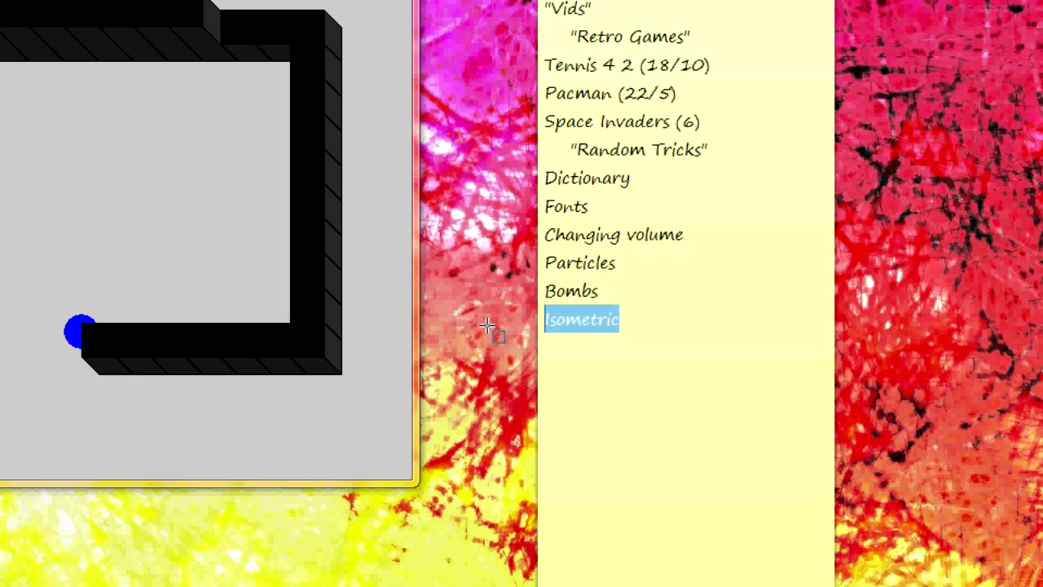
{"action": "key", "text": "BackSpace"}
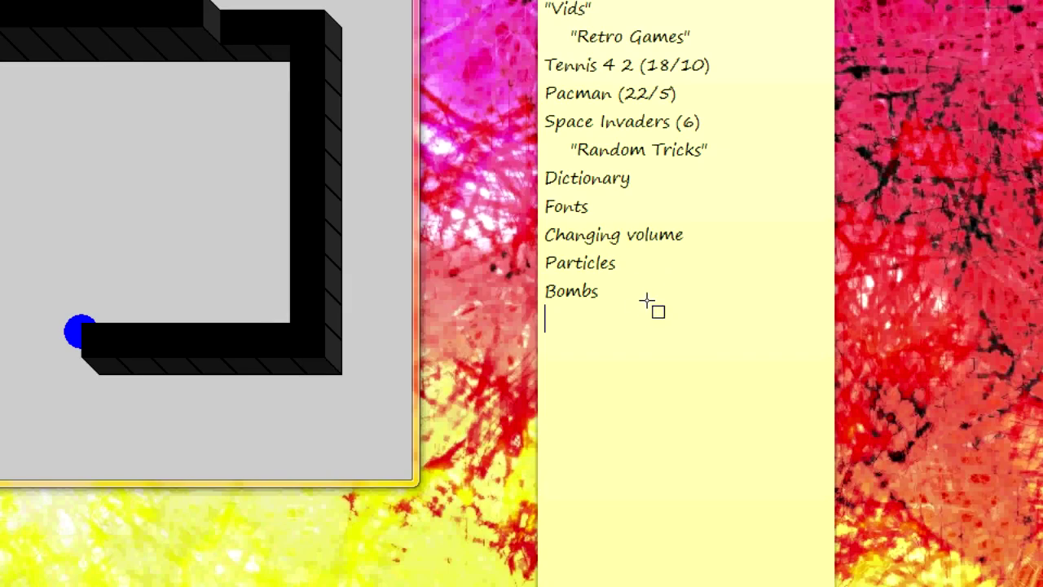
{"action": "left_click_drag", "start_coordinate": [815, 305], "coordinate": [692, 220]}
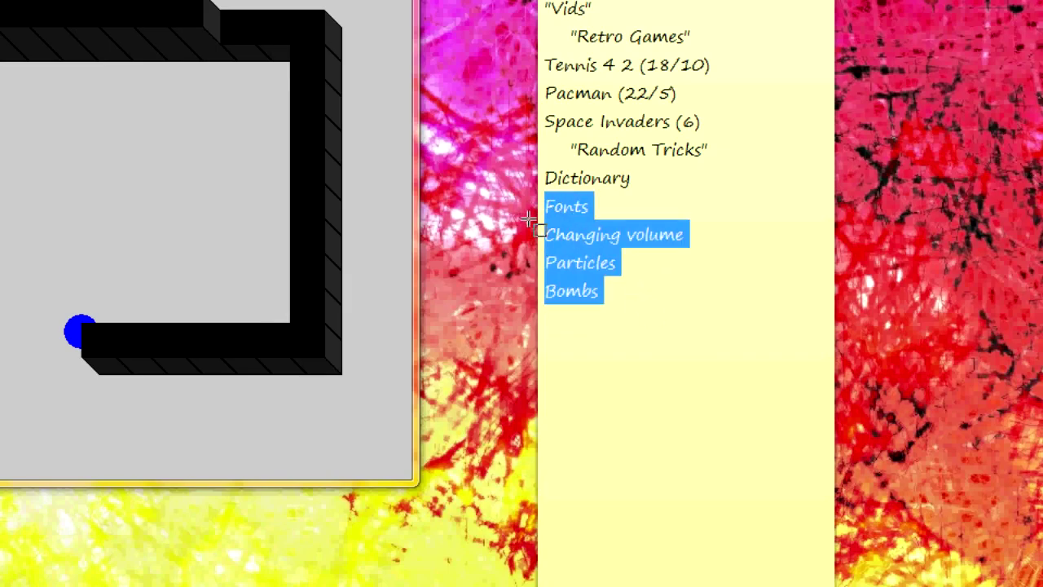
{"action": "left_click", "coordinate": [546, 178]}
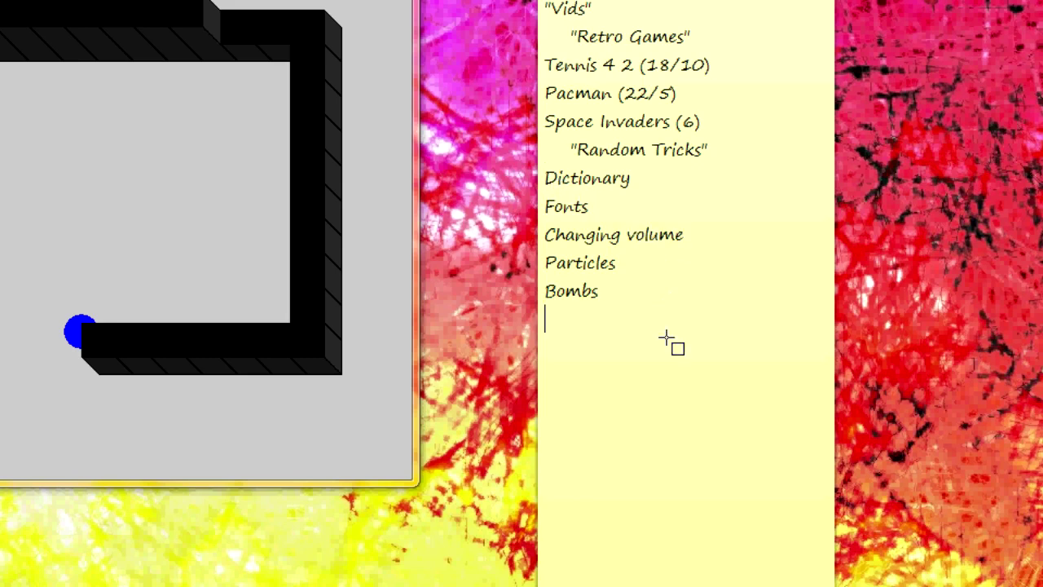